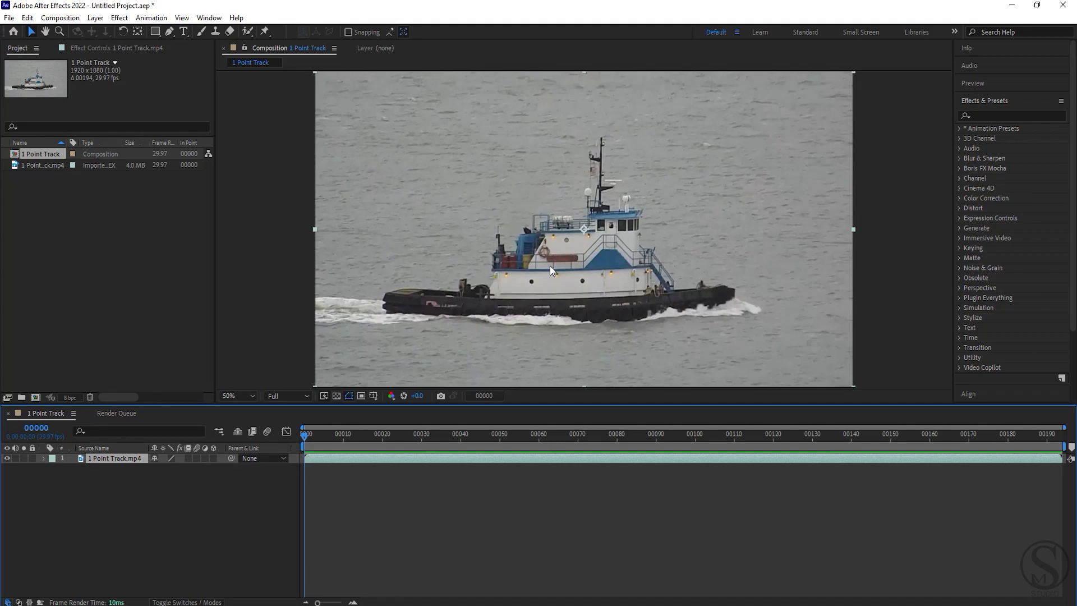
- Preview and scrub the tugboat footage to check the boat's motion
key(space)
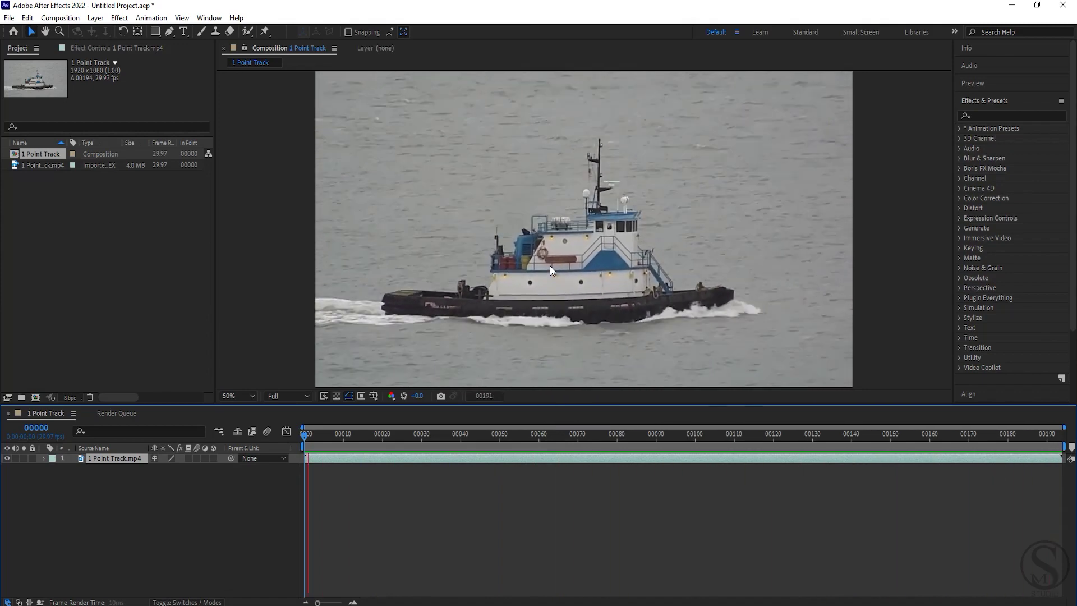
key(space)
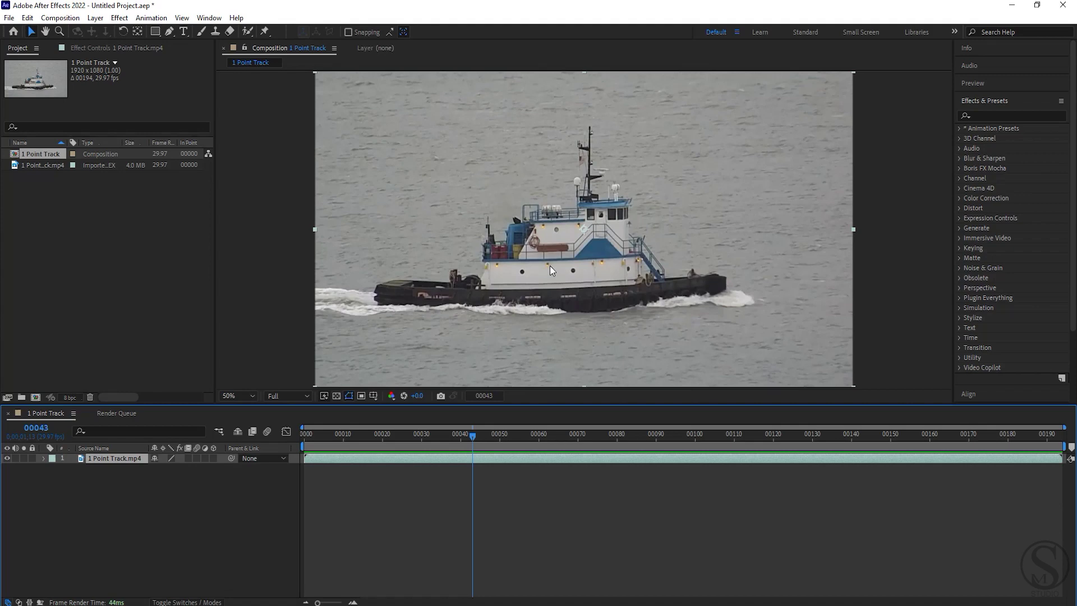
drag(475, 436, 800, 441)
key(space)
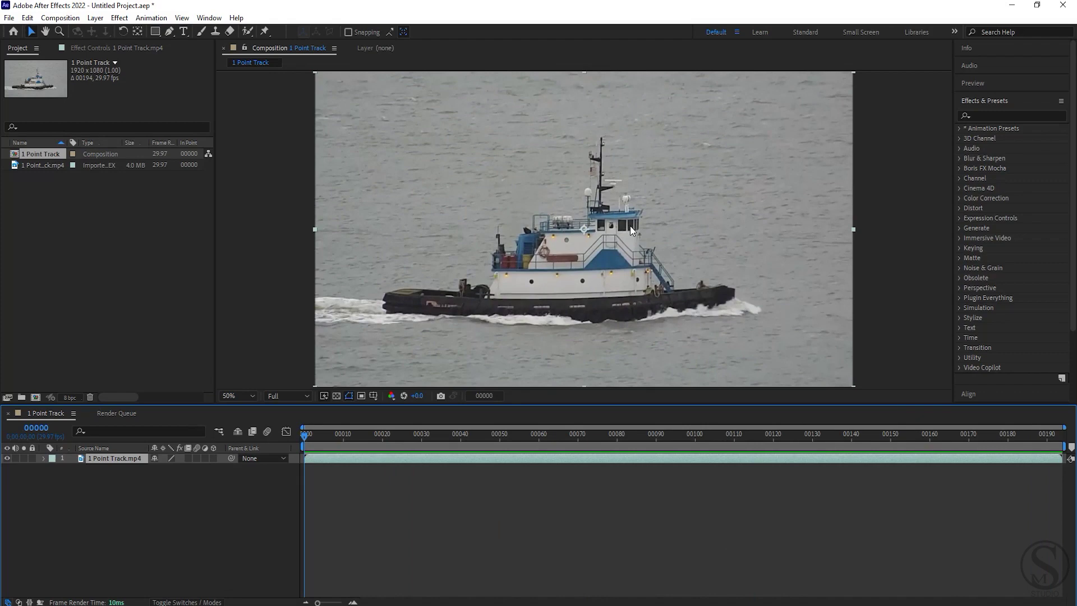
key(space)
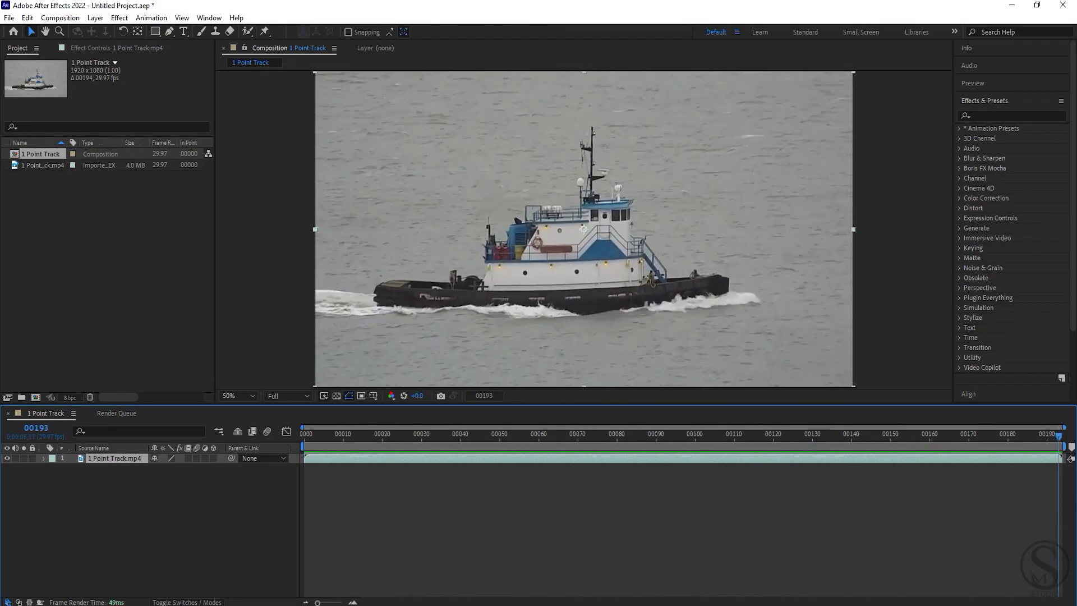
key(space)
- Duplicate the tugboat footage layer with Ctrl+D and hide layer 2
click(112, 486)
click(120, 459)
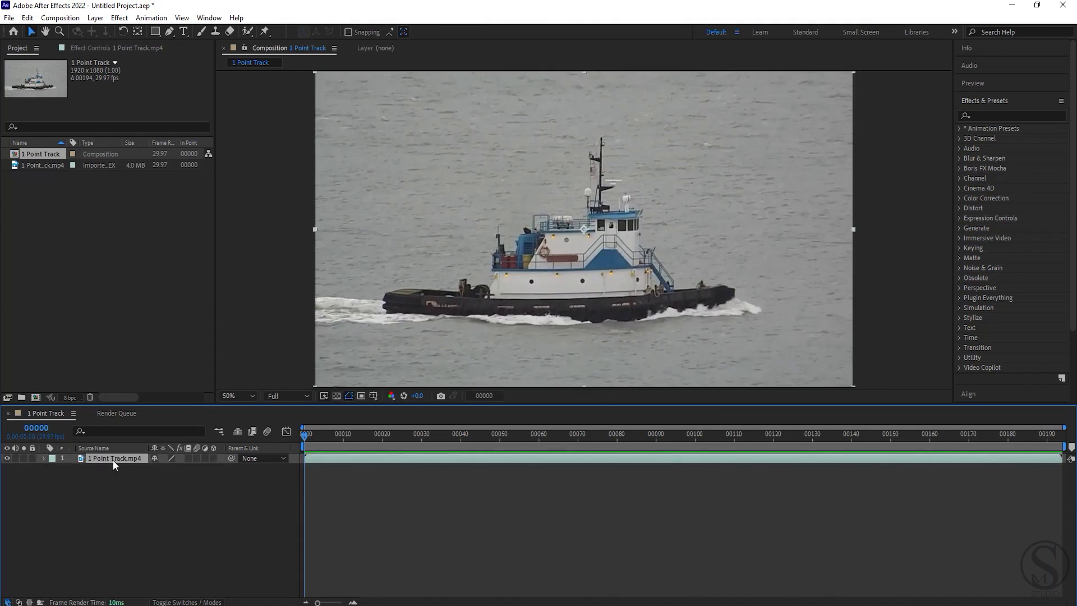
key(ctrl+d)
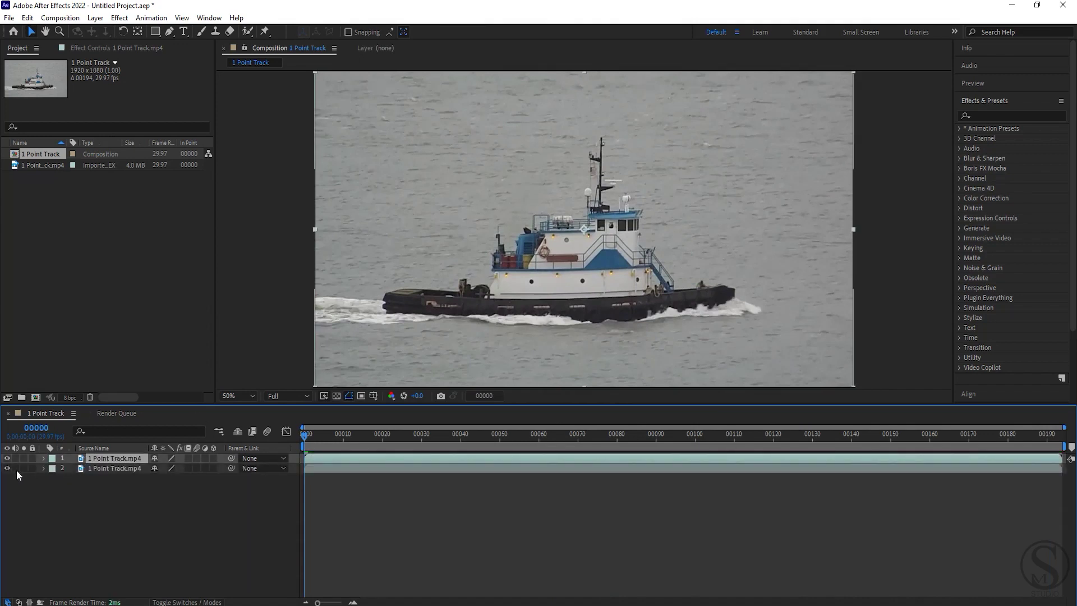
click(6, 469)
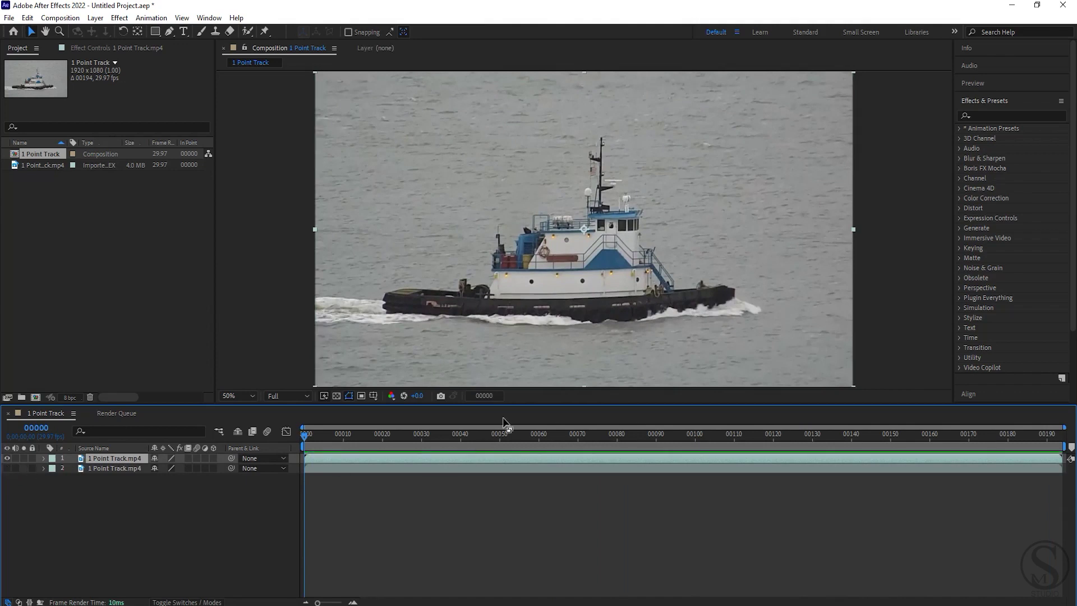
- Enlarge the viewer, enable and expand the Tracker panel, and start Track Motion
drag(506, 409, 506, 441)
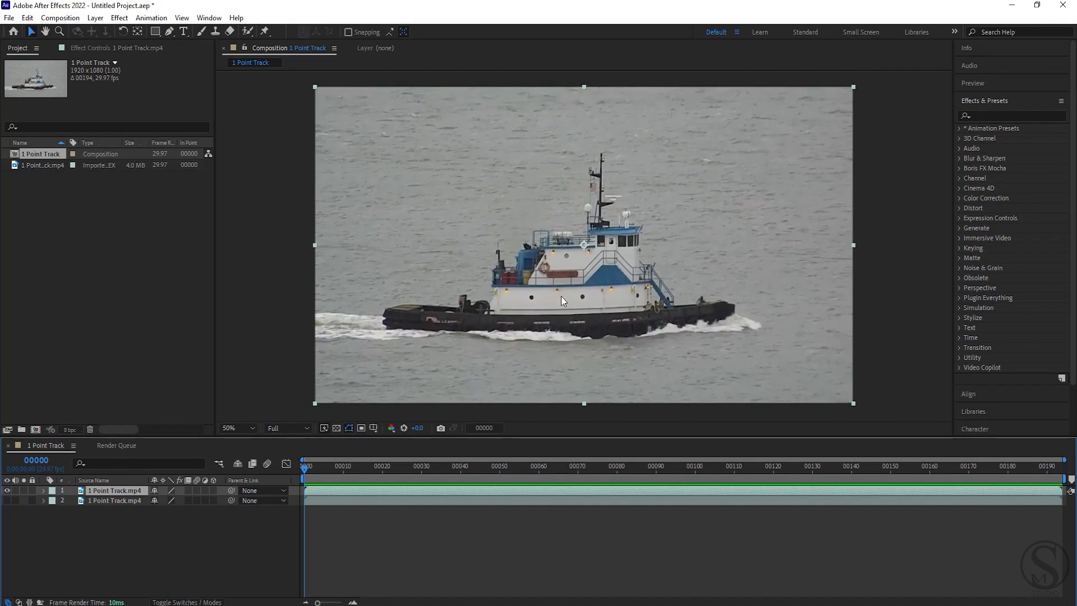
click(209, 17)
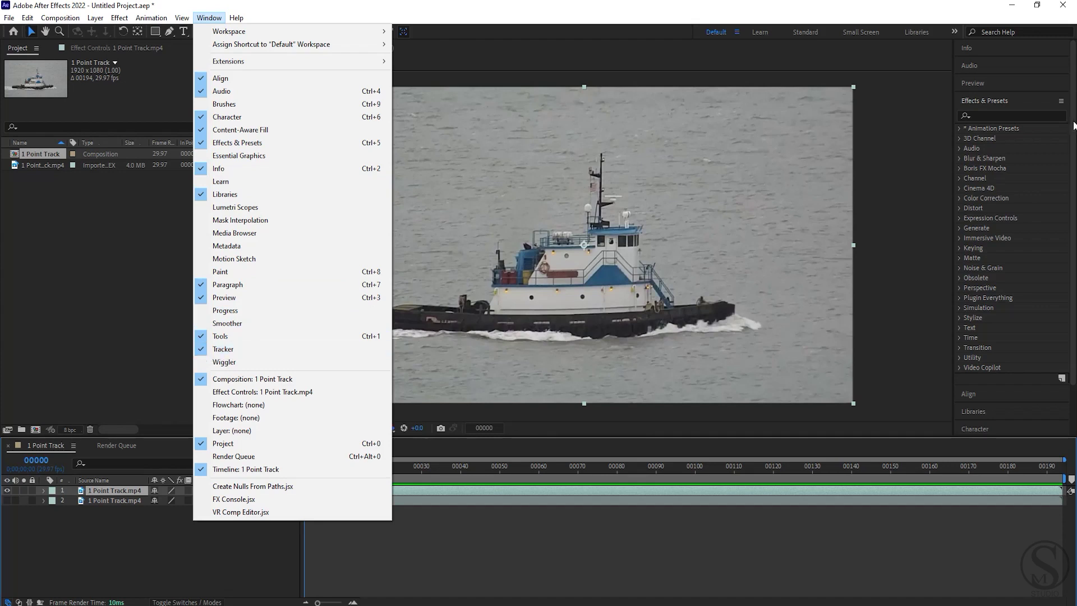
click(234, 350)
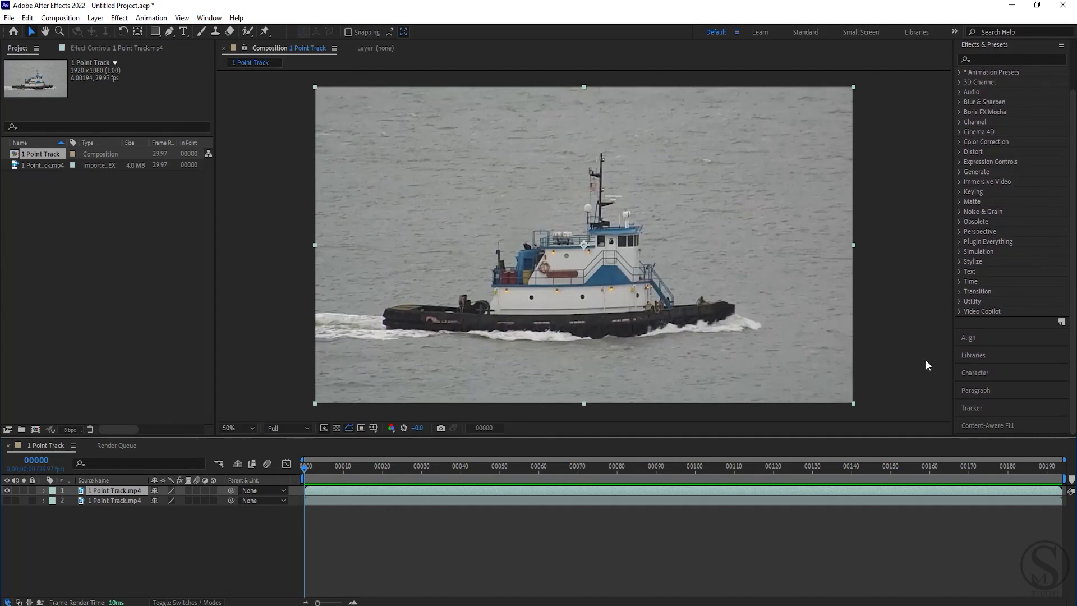
click(983, 406)
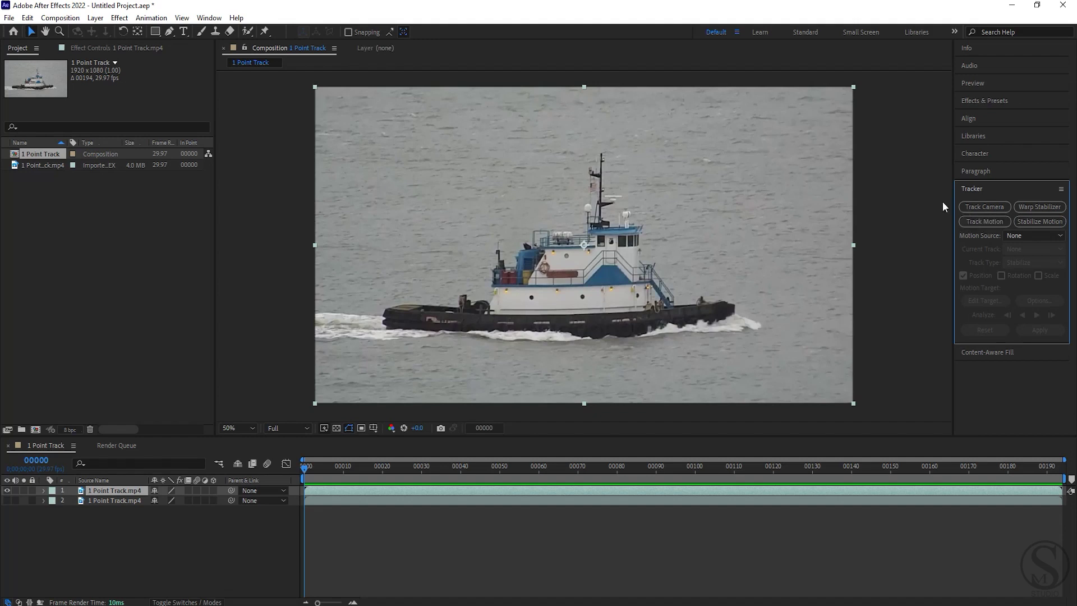
click(985, 223)
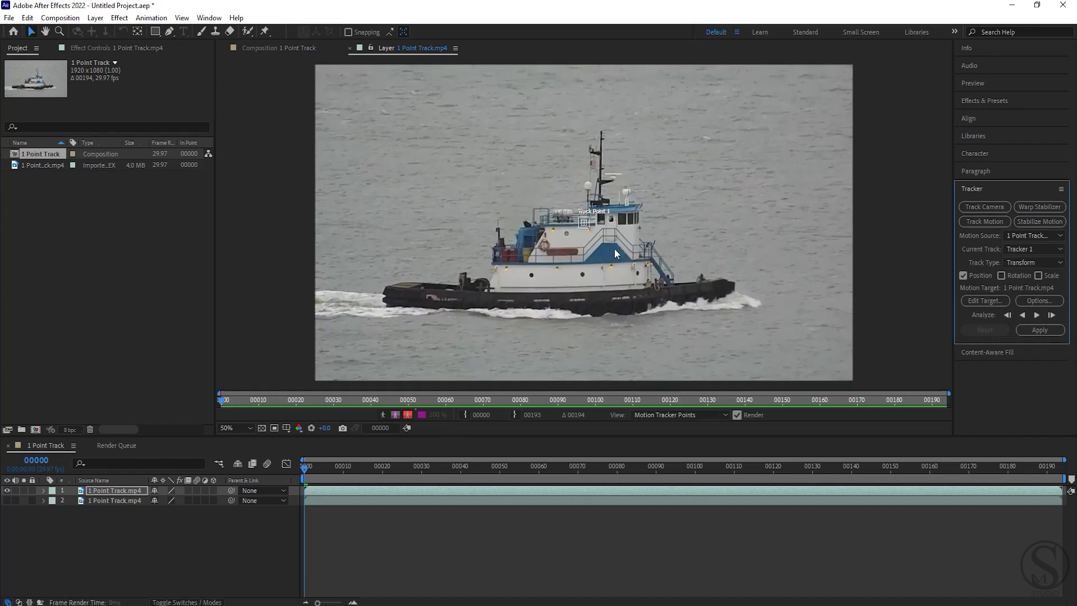
- Zoom and pan the Layer view in on the tug's cabin around Track Point 1
key(period)
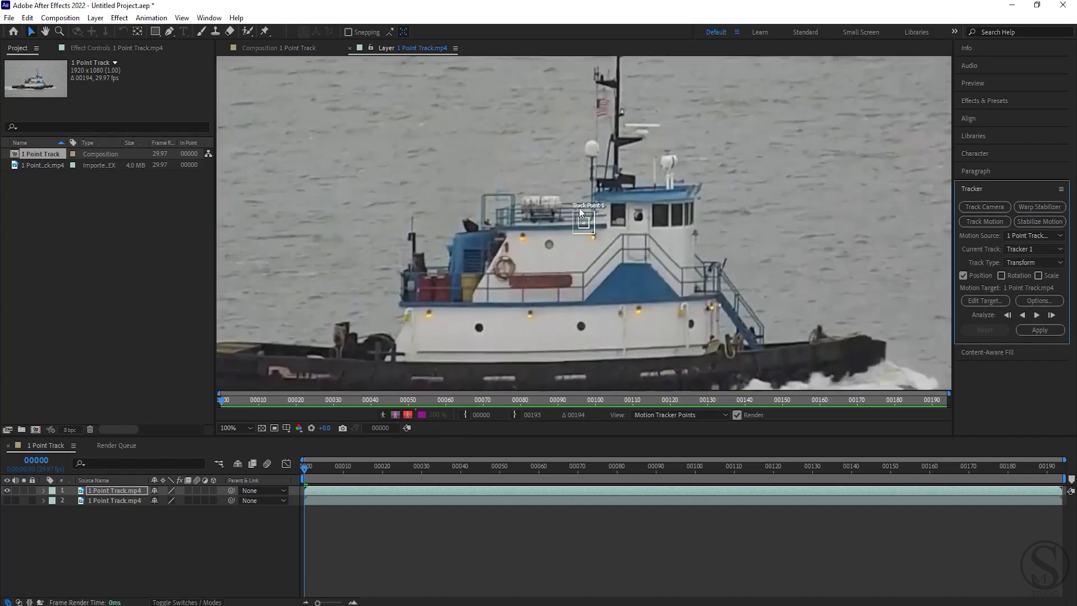
key(period)
key(comma)
key(comma)
key(comma)
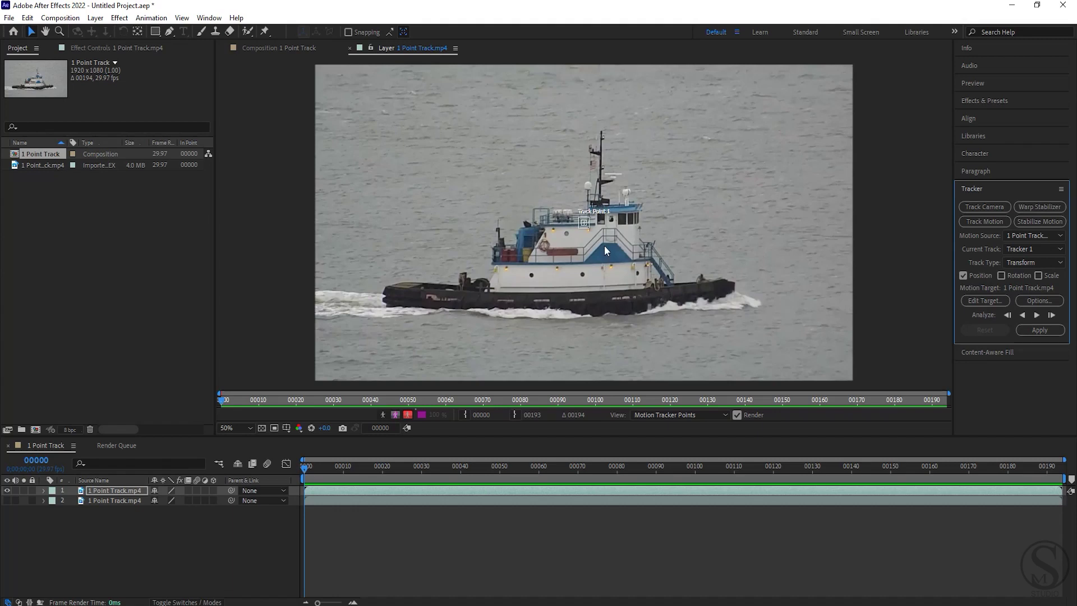
scroll(612, 200, up, 2)
scroll(614, 225, up, 1)
scroll(605, 258, up, 1)
drag(621, 163, 627, 82)
scroll(635, 268, down, 2)
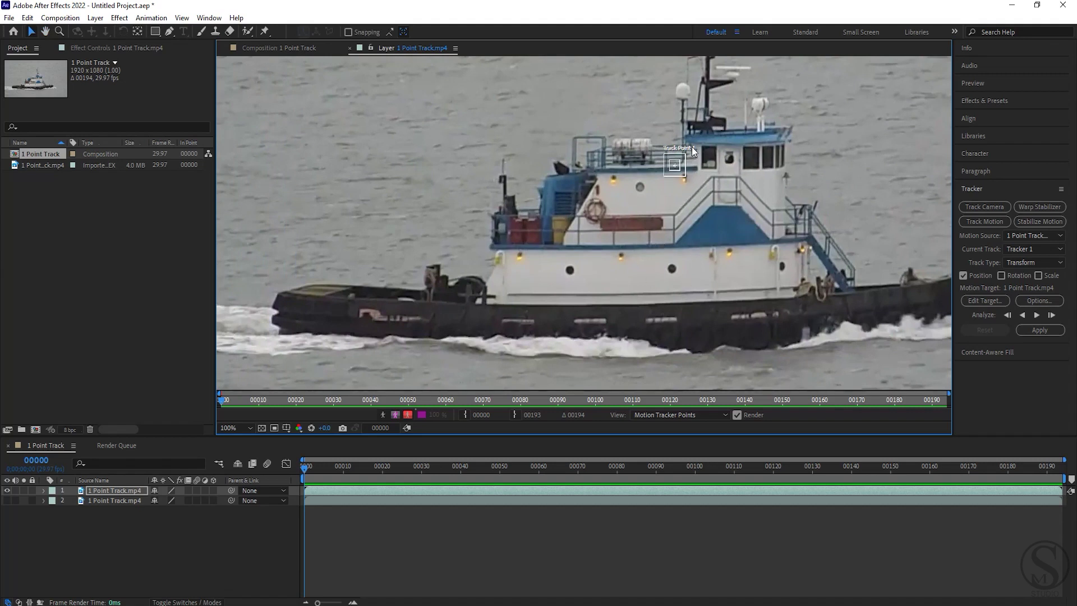
drag(779, 245, 665, 225)
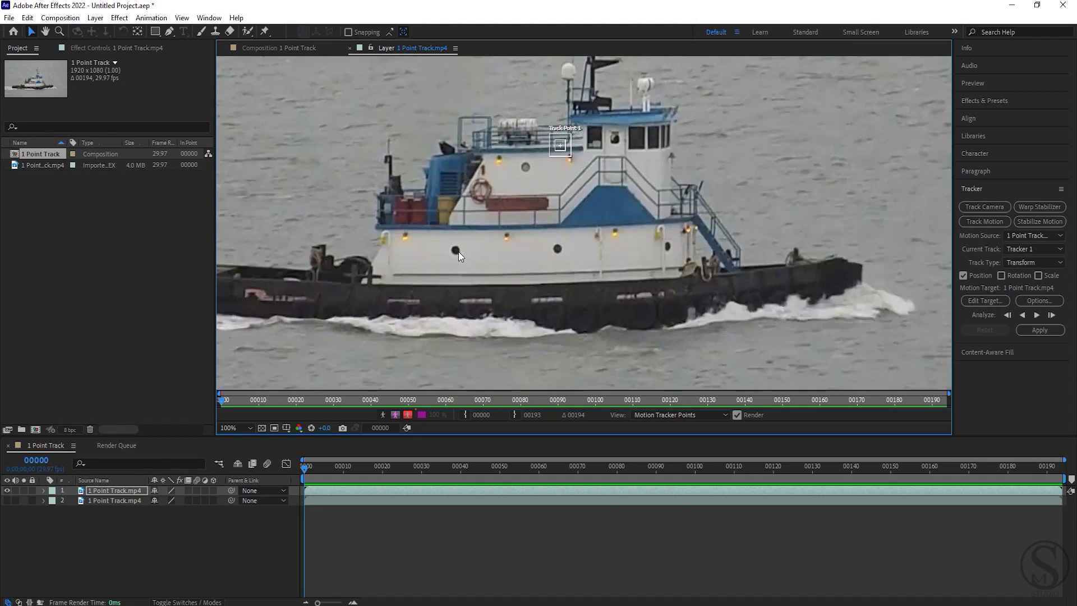
scroll(600, 172, up, 1)
scroll(627, 160, up, 1)
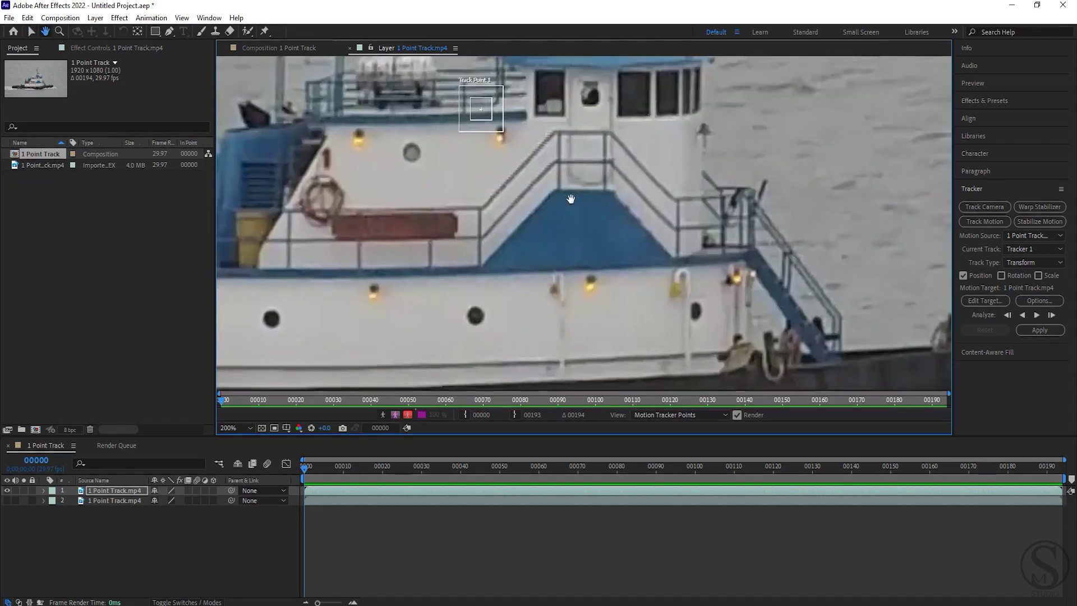
- Move Track Point 1 down onto the hull and centre it on the dark porthole
click(485, 98)
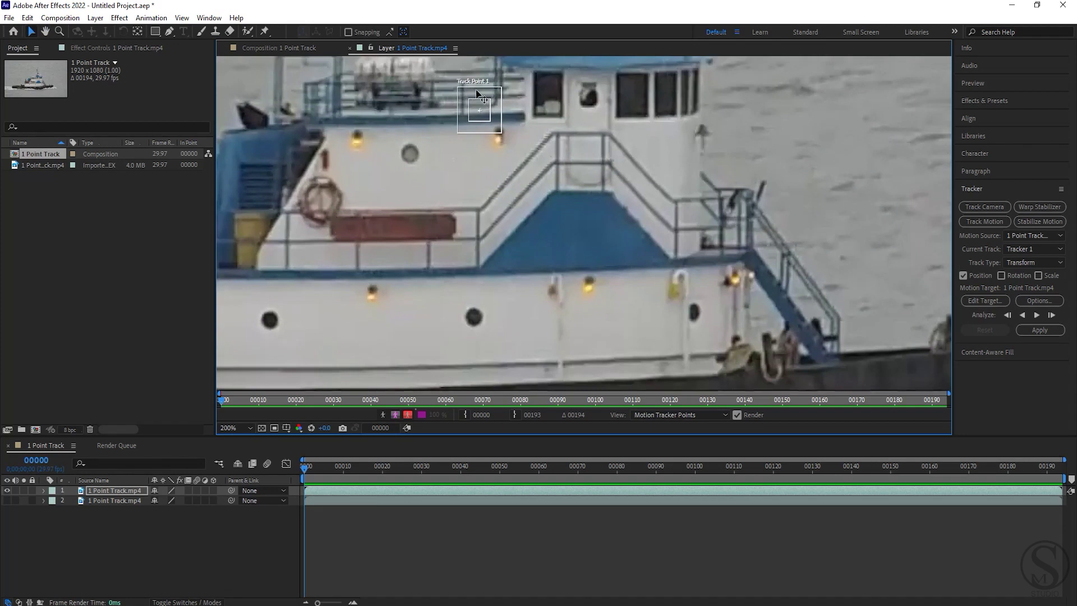
mouse_move(480, 94)
mouse_down()
mouse_move(523, 148)
mouse_move(473, 305)
mouse_up()
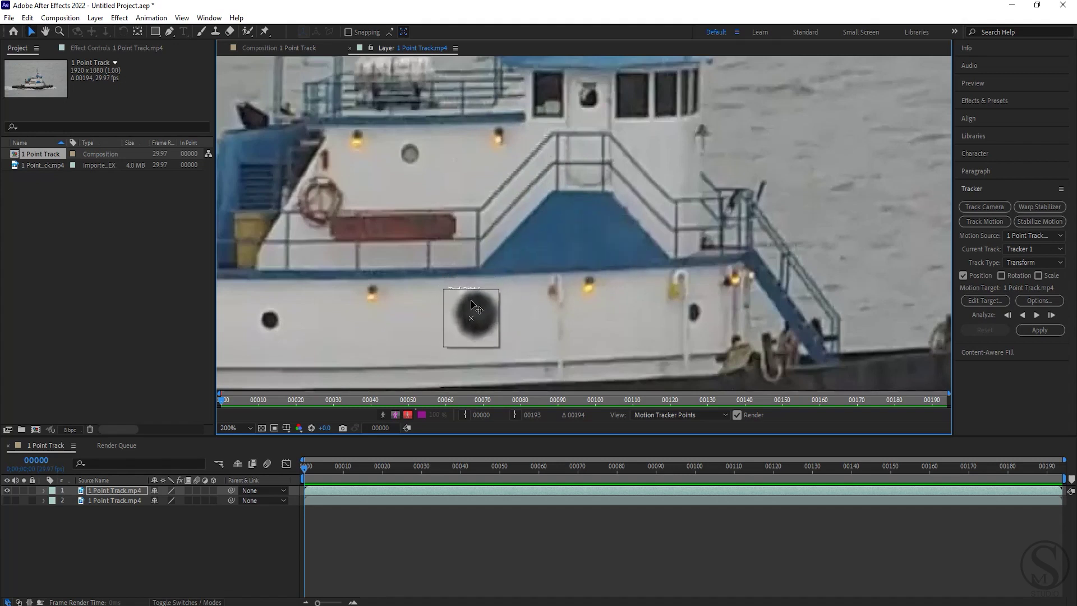
drag(473, 308, 590, 263)
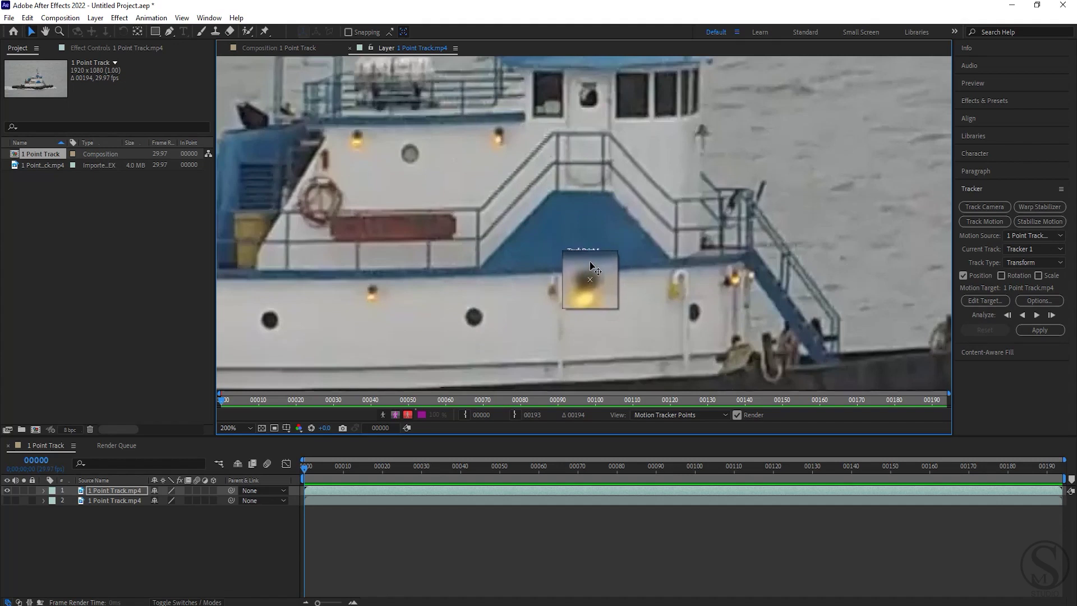
drag(590, 263, 475, 302)
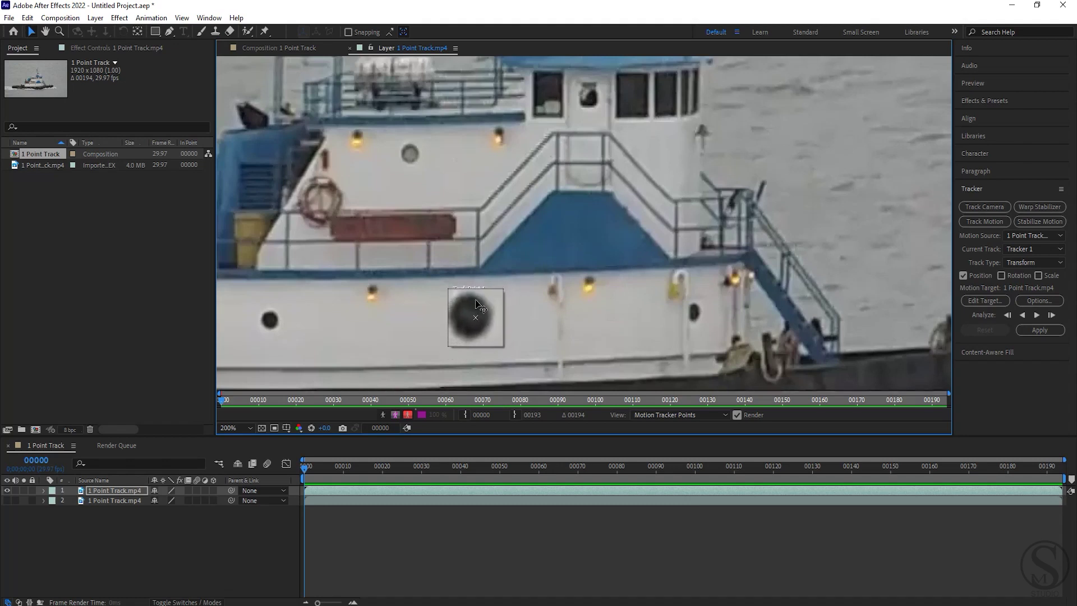
drag(476, 304, 474, 302)
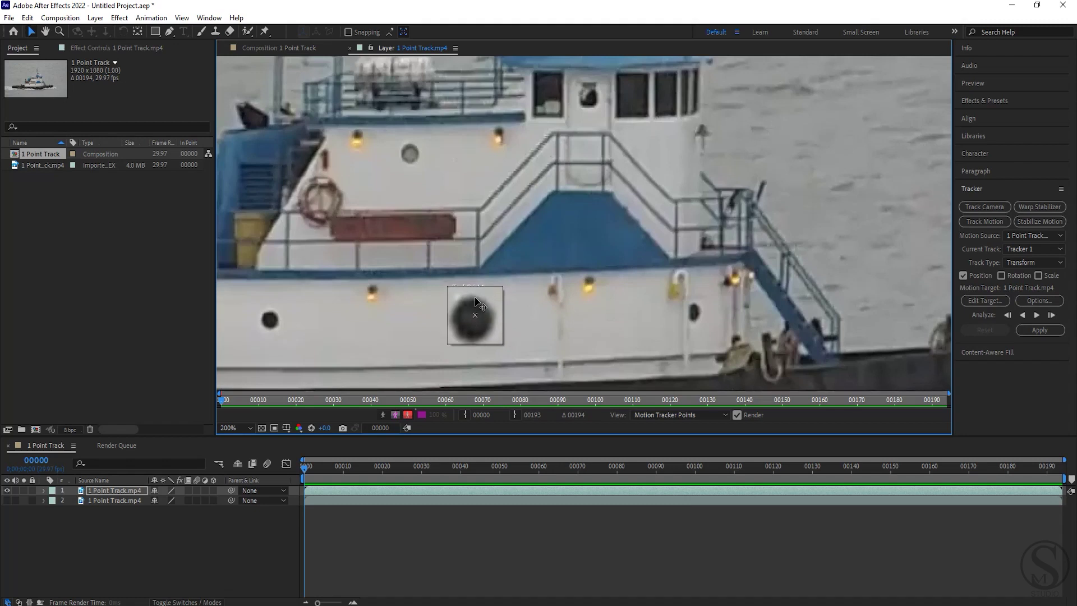
drag(474, 302, 475, 303)
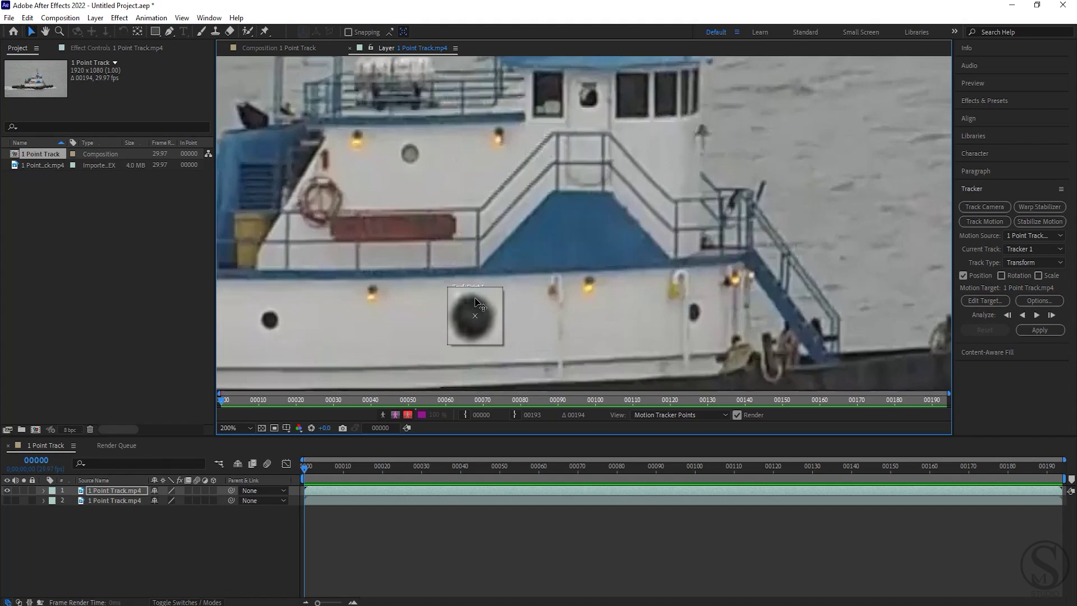
mouse_move(475, 301)
mouse_down()
mouse_move(467, 309)
mouse_move(473, 301)
mouse_up()
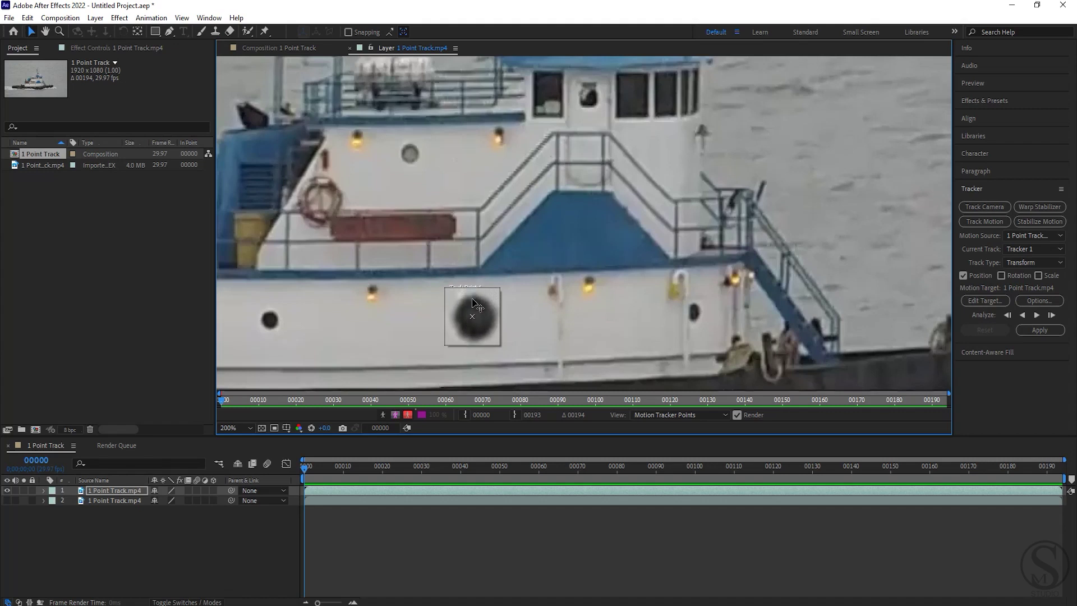
drag(473, 302, 474, 304)
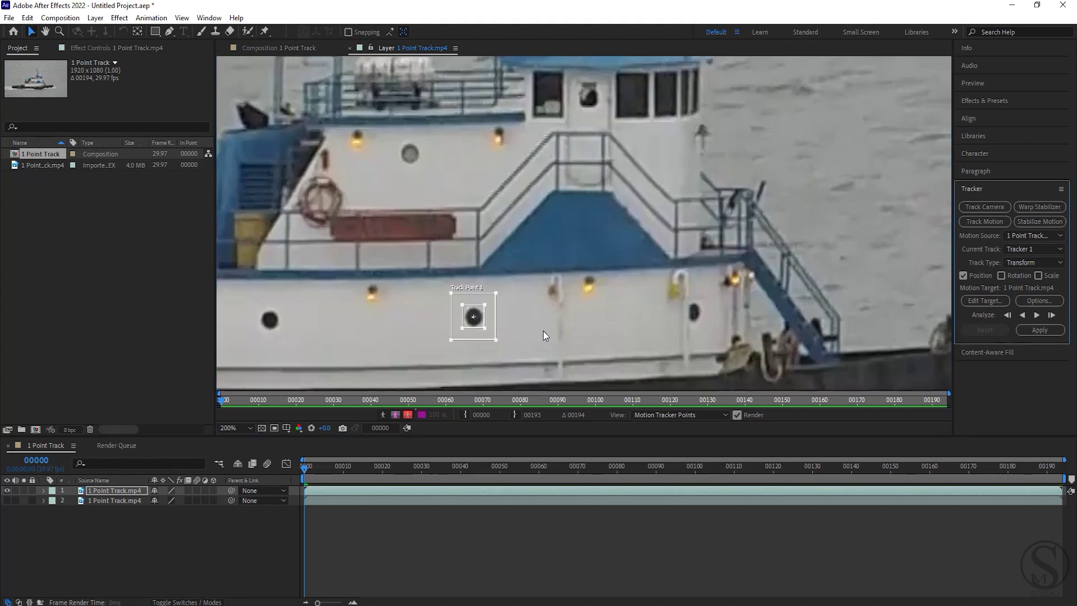
- Re-centre the view and enlarge Track Point 1's search and feature boxes
drag(543, 335, 591, 303)
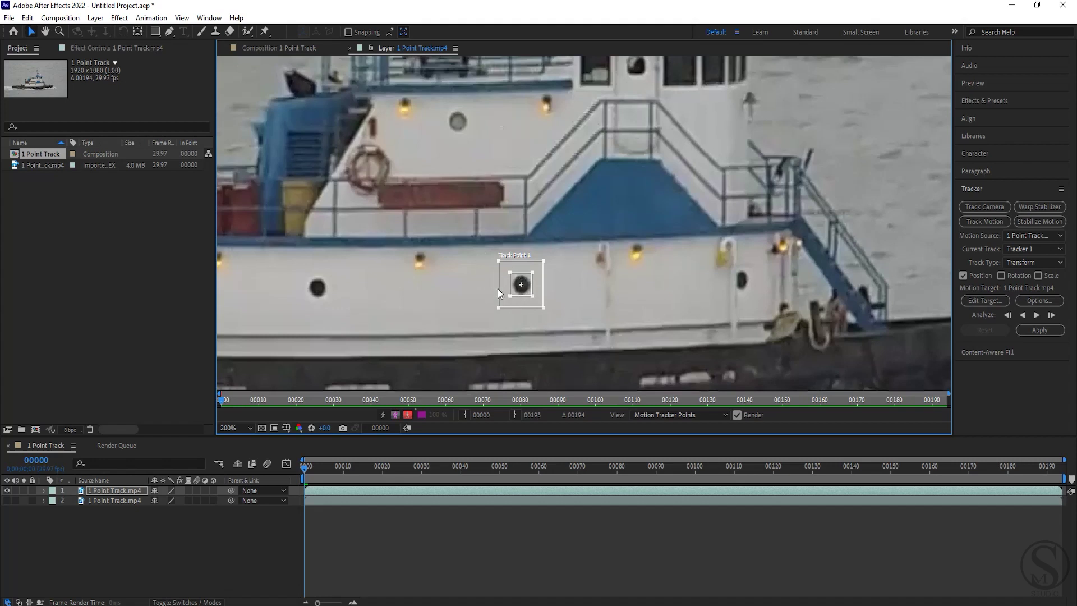
drag(544, 308, 556, 319)
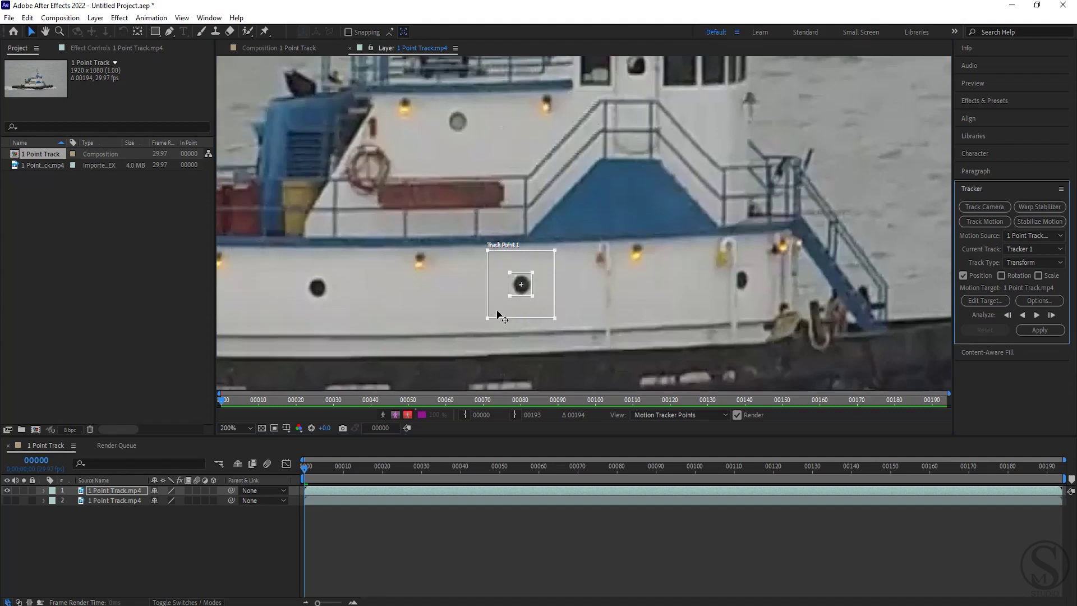
drag(533, 296, 544, 309)
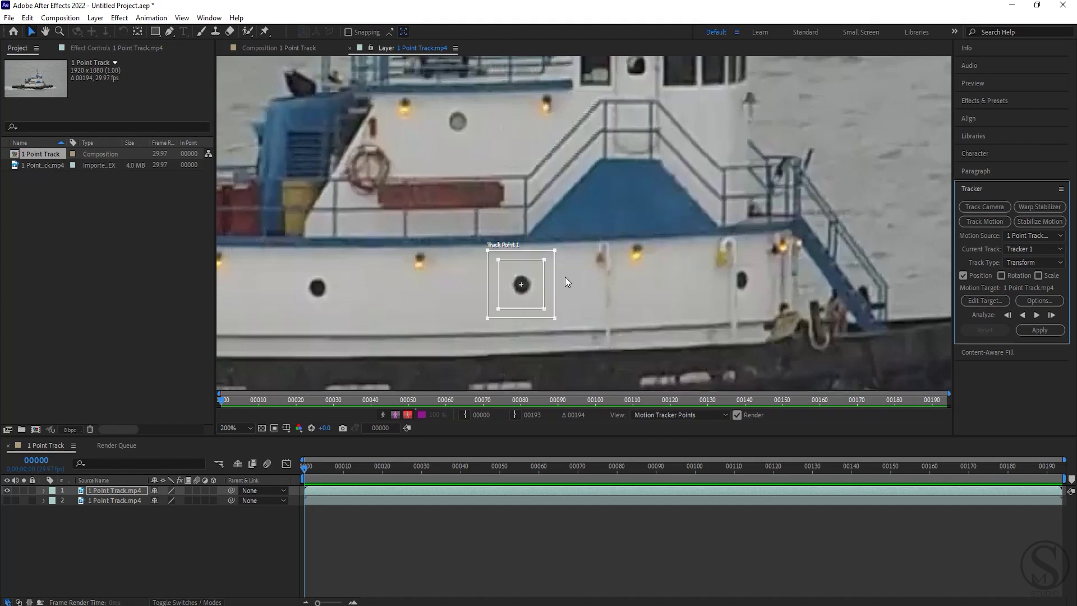
- Widen and heighten the search region and tighten the feature box around the porthole
scroll(563, 277, down, 2)
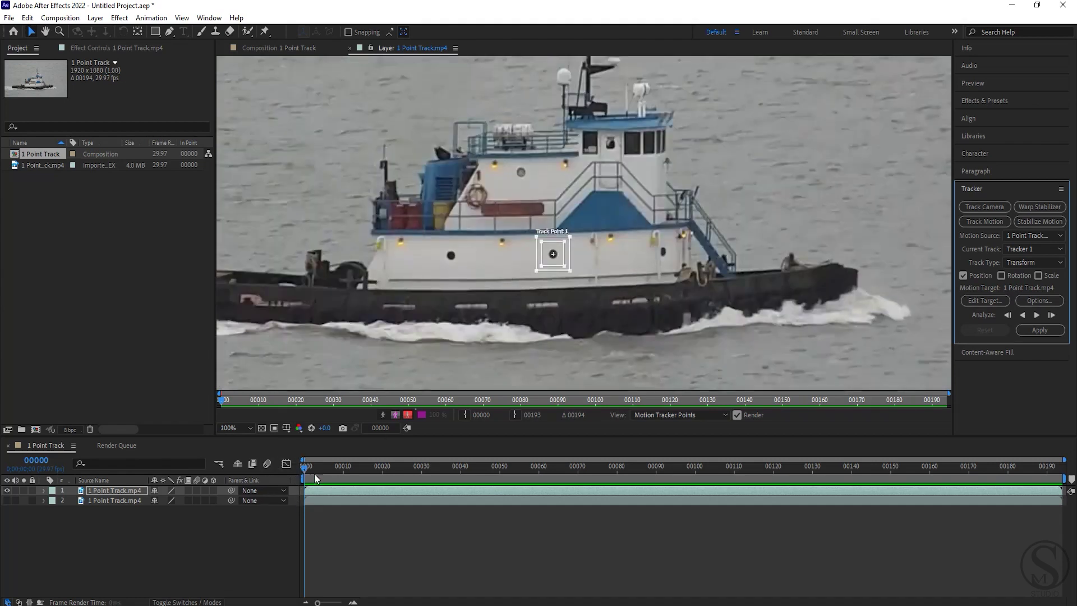
scroll(589, 258, up, 2)
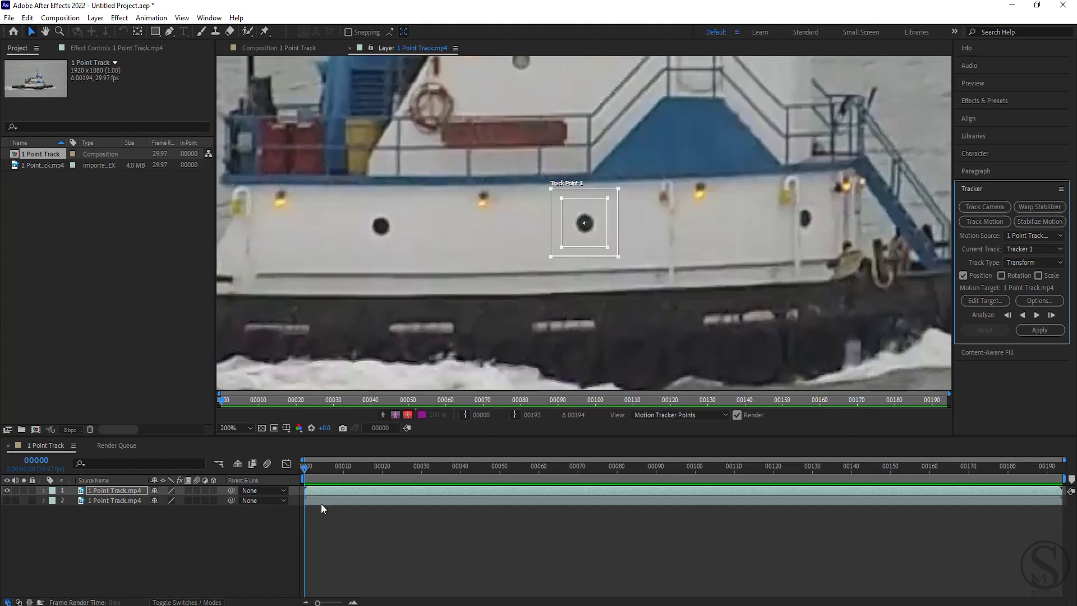
drag(619, 257, 623, 260)
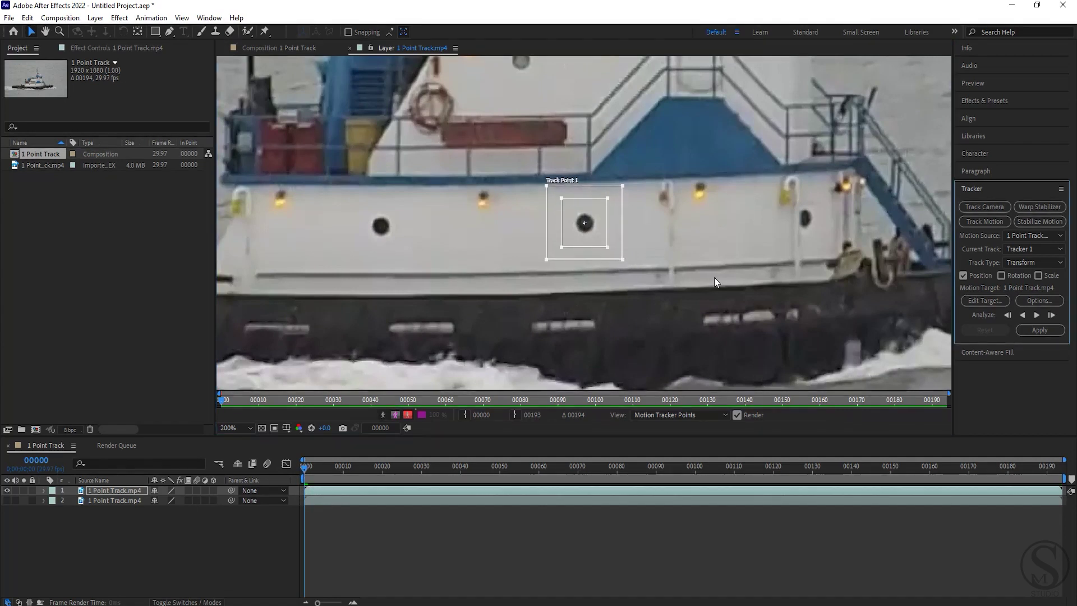
drag(715, 277, 644, 282)
drag(553, 264, 552, 264)
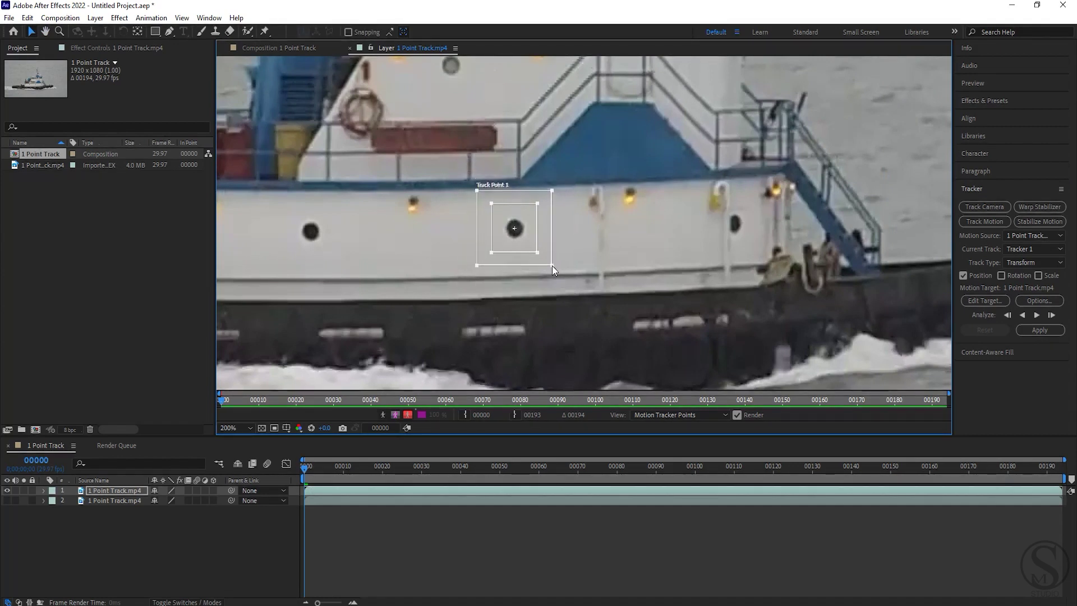
drag(552, 265, 553, 266)
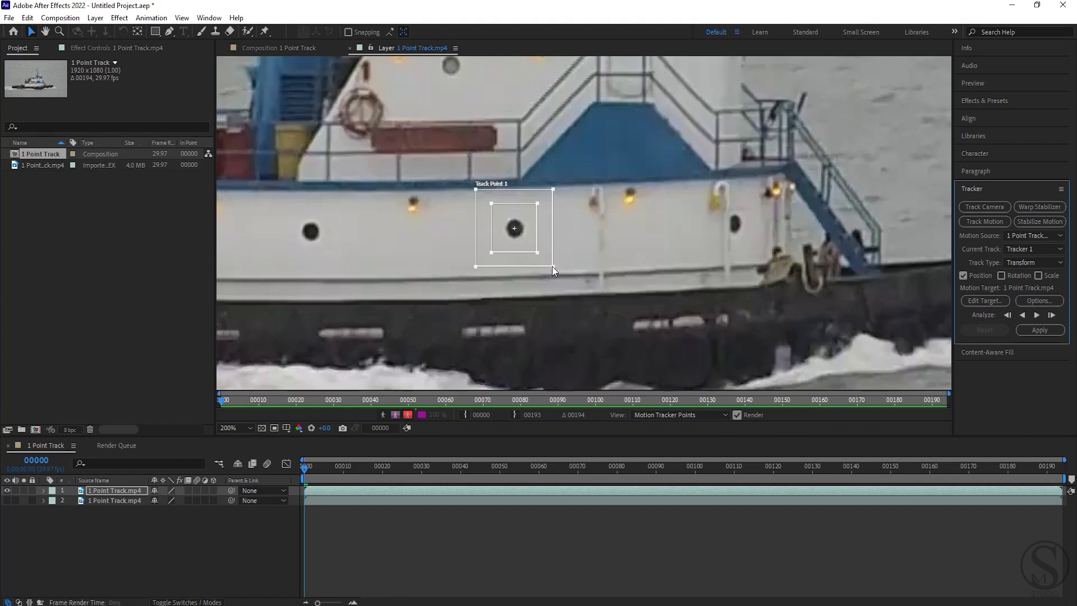
drag(537, 253, 538, 251)
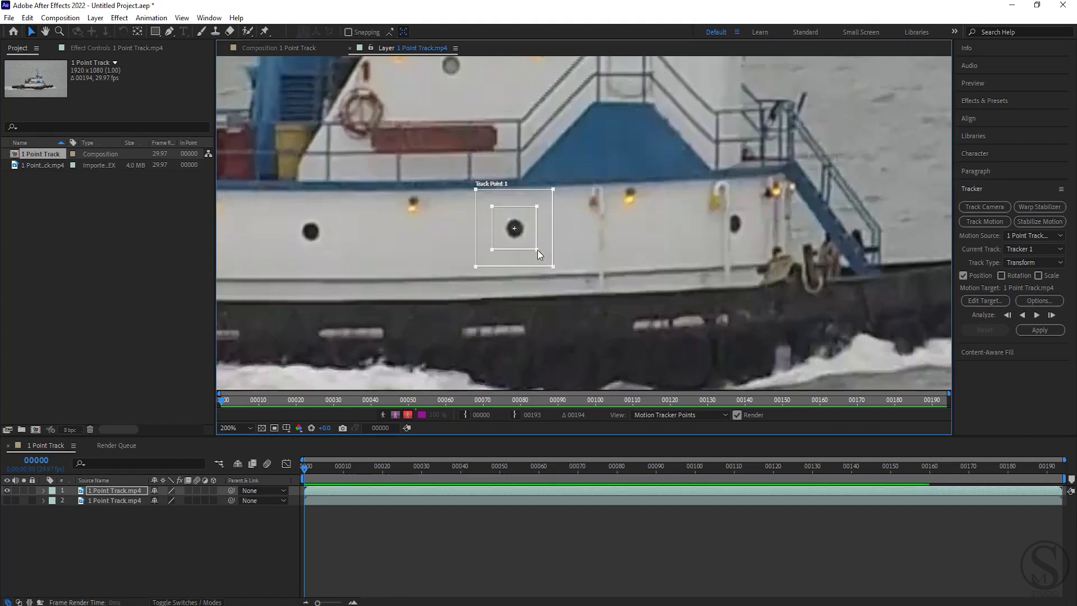
drag(554, 267, 553, 264)
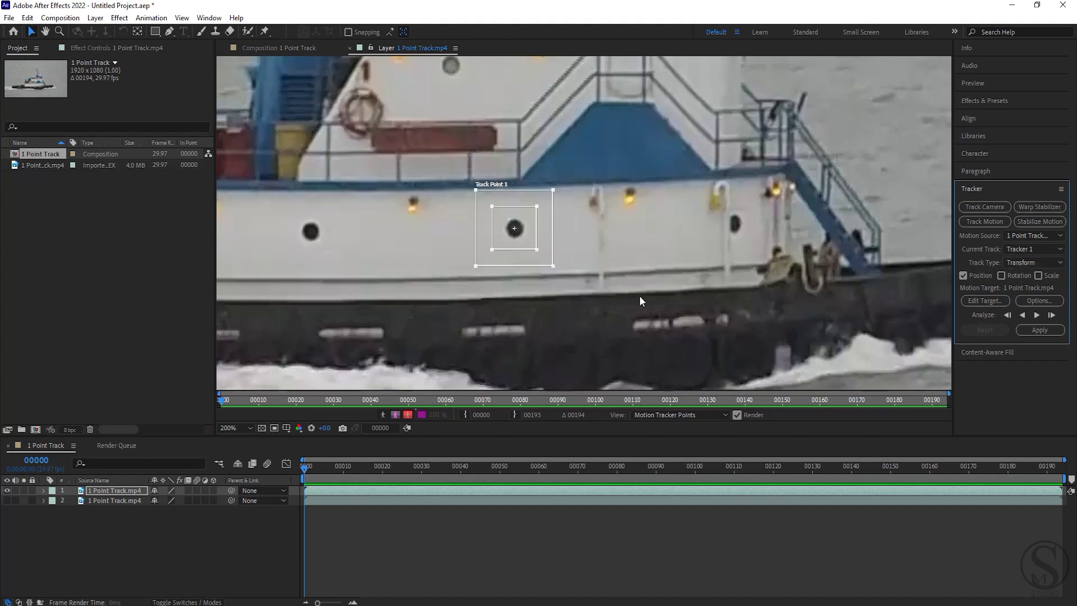
click(1031, 262)
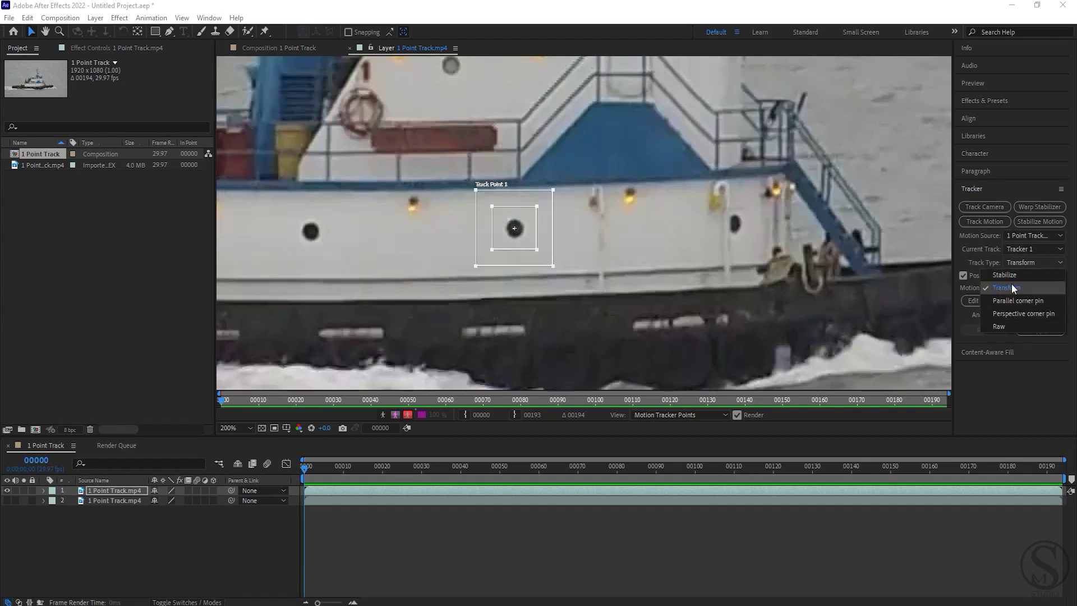
click(1018, 288)
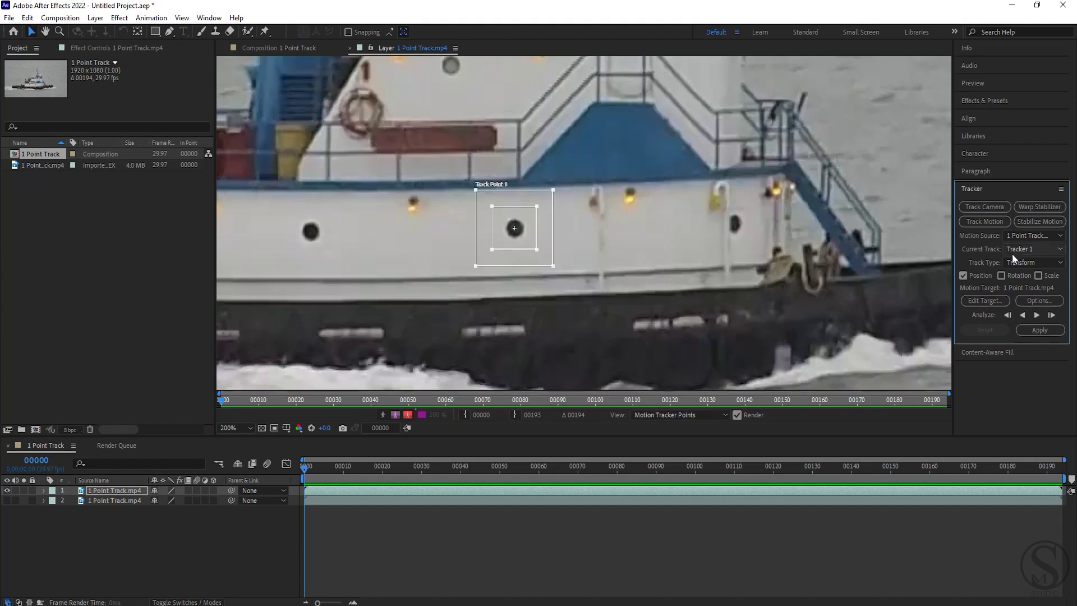
click(1045, 300)
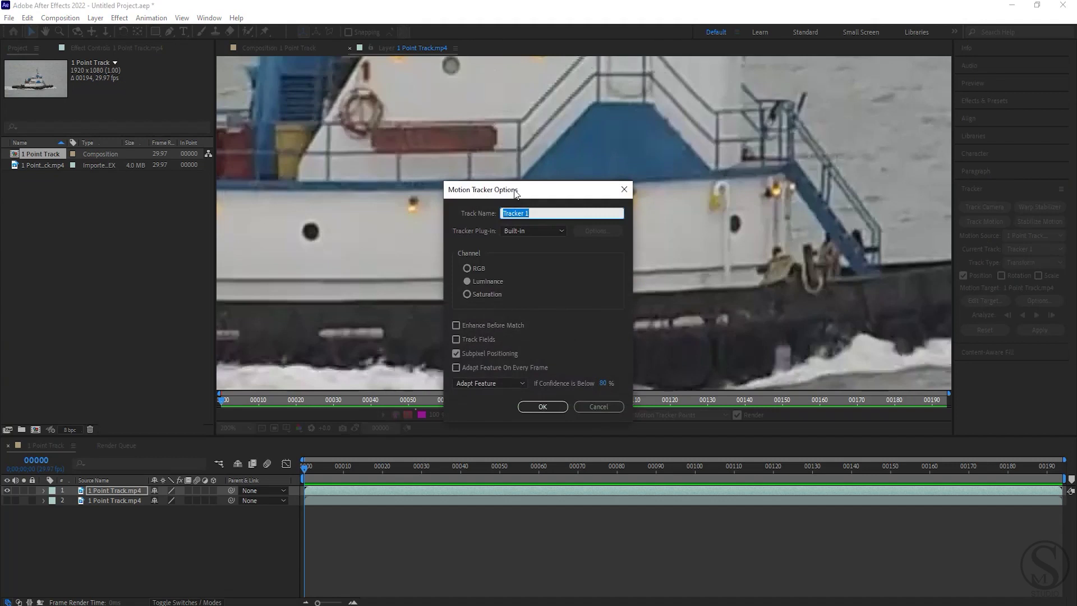
- Move the Motion Tracker Options aside and check Enhance Before Match and Adapt Feature On Every Frame
drag(516, 194, 693, 158)
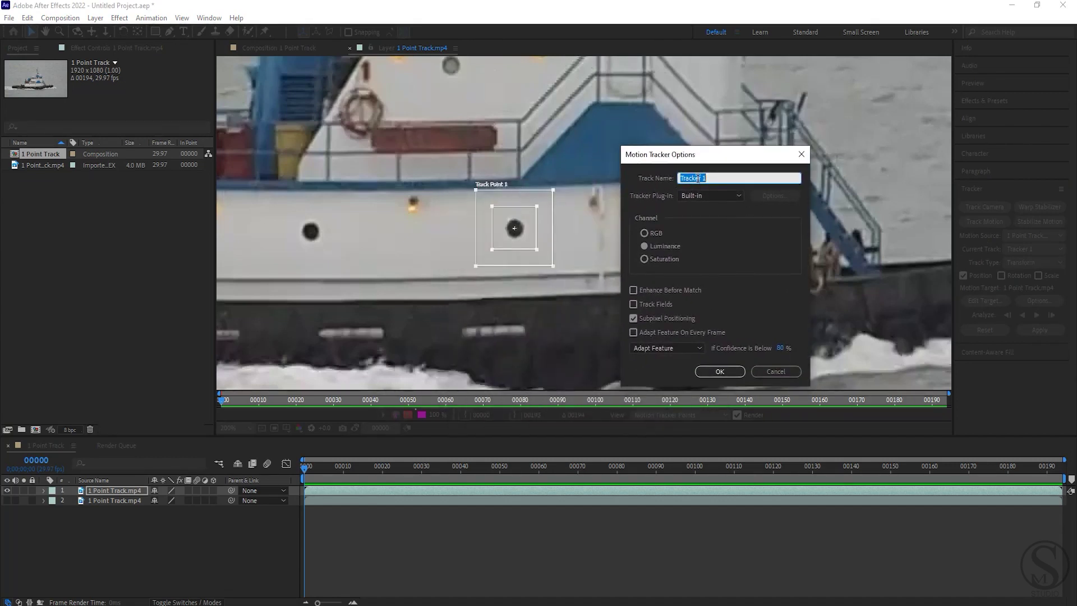
drag(707, 178, 676, 179)
drag(700, 154, 739, 129)
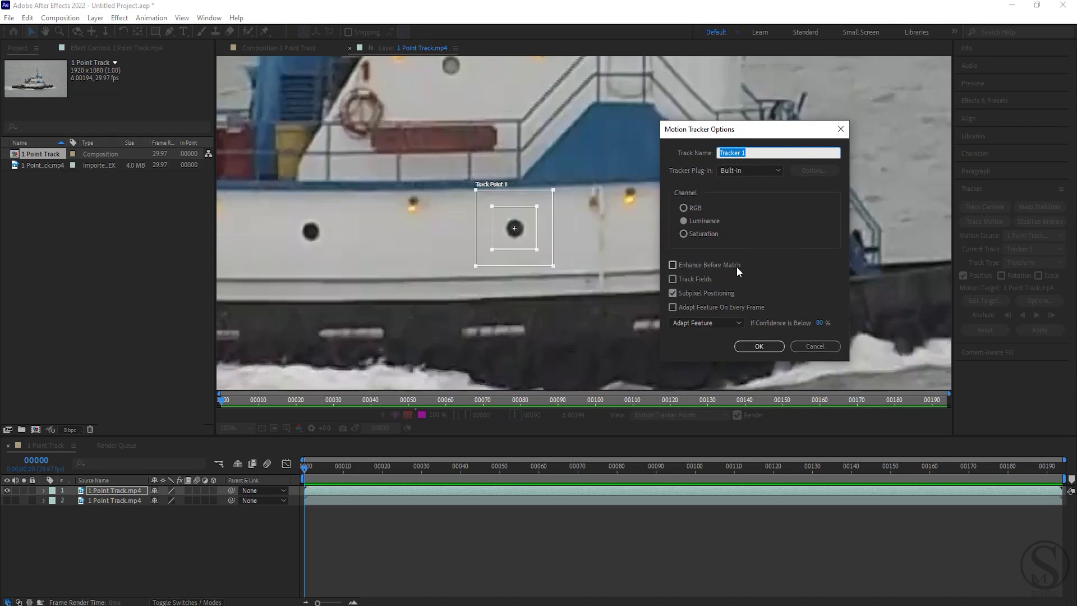
click(736, 266)
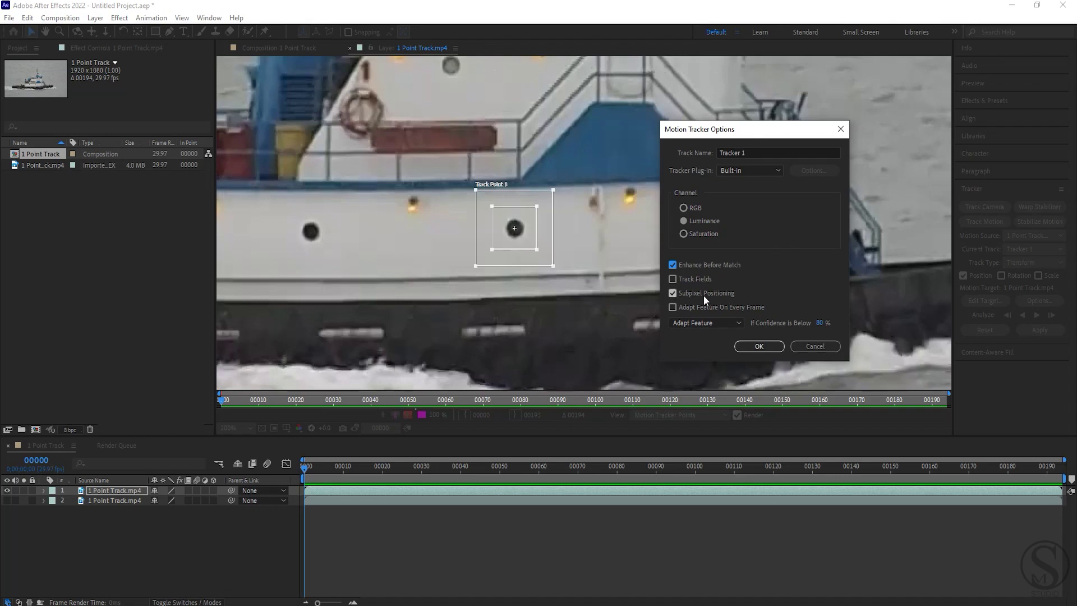
click(742, 309)
- Keep Continue Tracking for confidence below 80% and confirm the tracker options with OK
click(719, 323)
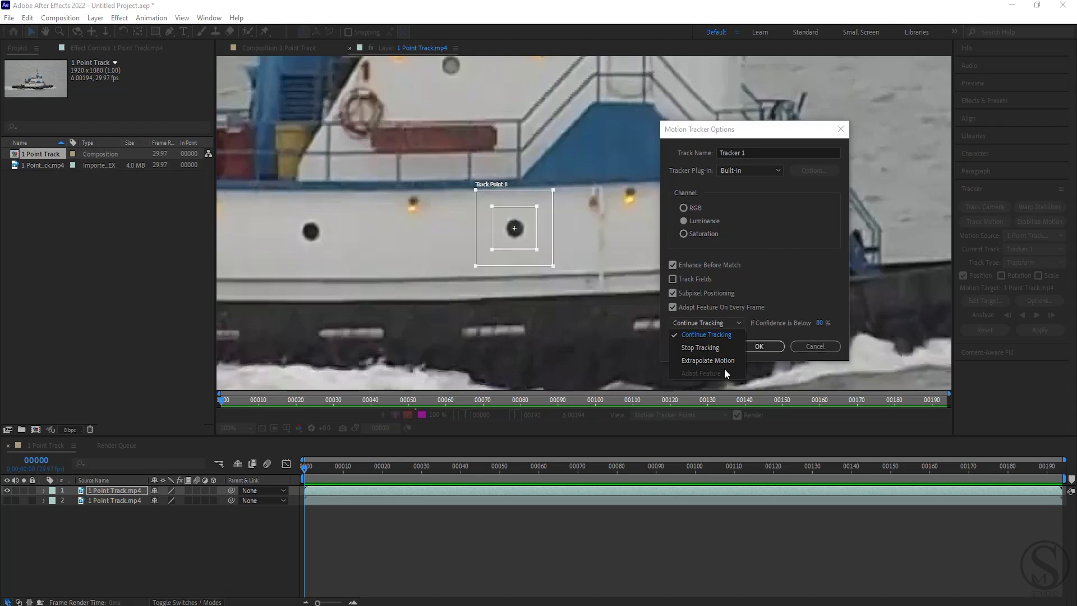
click(708, 336)
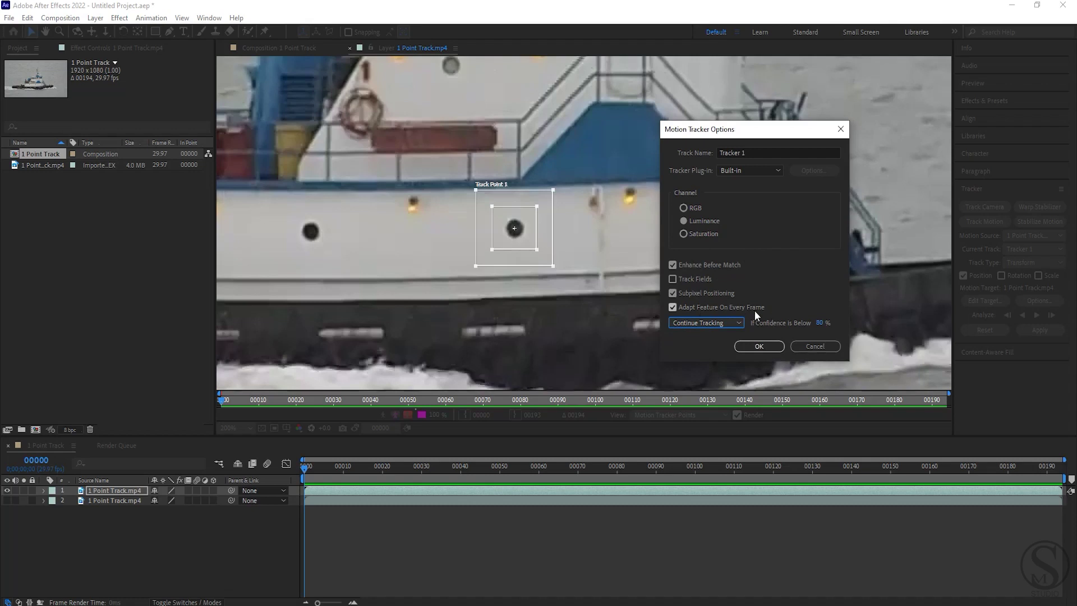
click(759, 346)
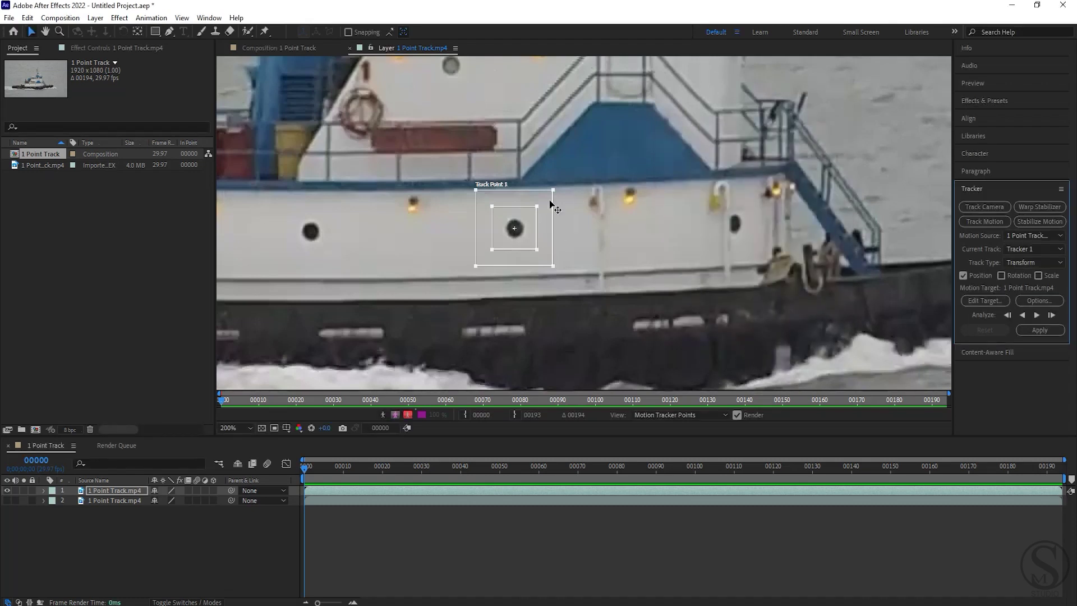
- Centre the boat, analyse Track Point 1 forward to frame 193, then scrub back to frame 140
scroll(710, 212, down, 1)
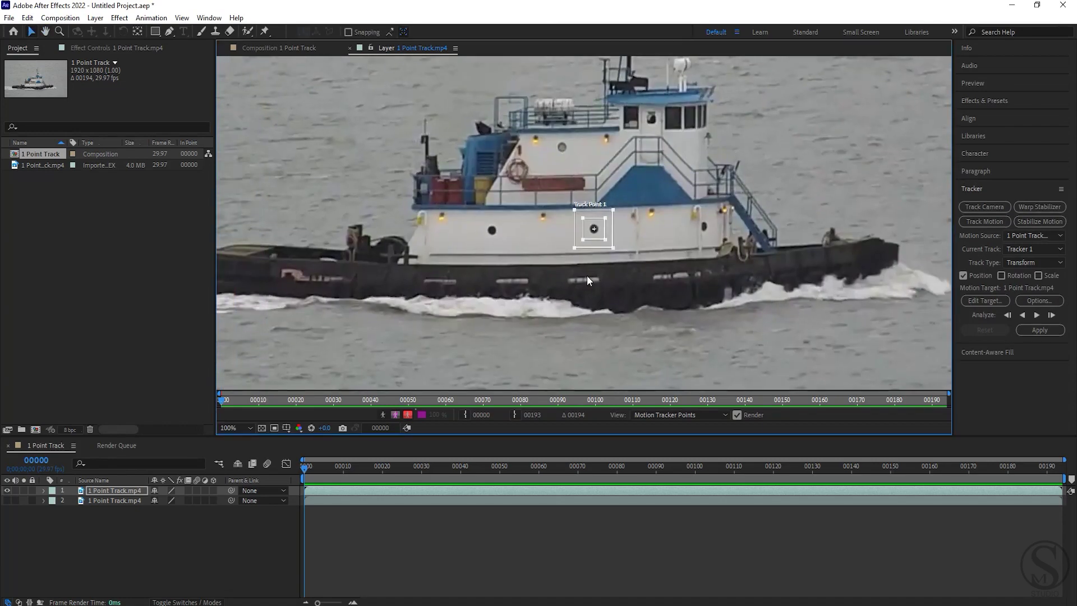
scroll(707, 305, down, 1)
scroll(688, 210, up, 1)
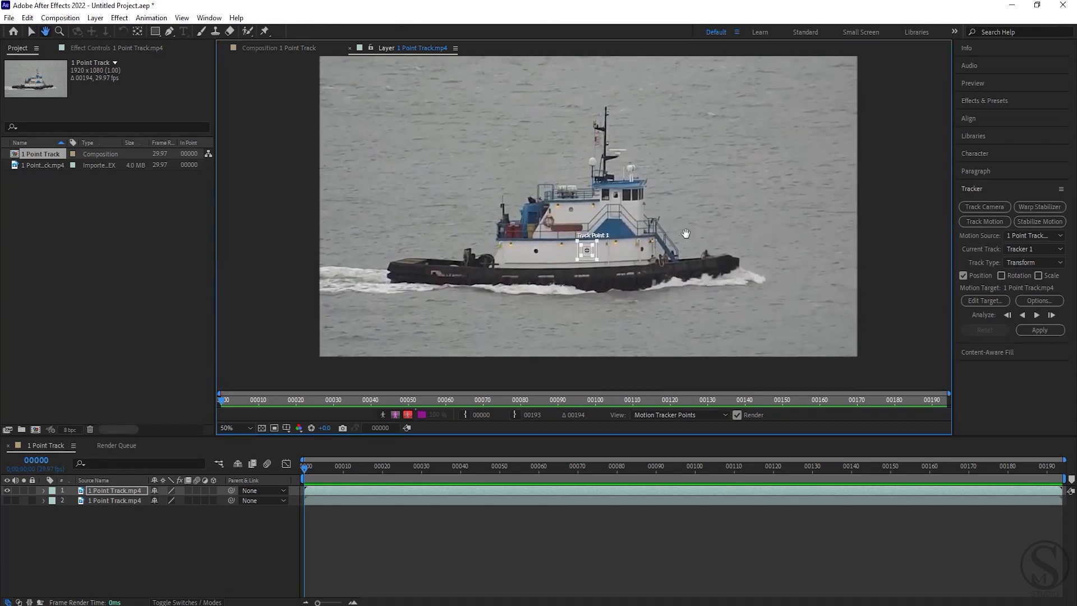
key(h)
drag(780, 186, 778, 203)
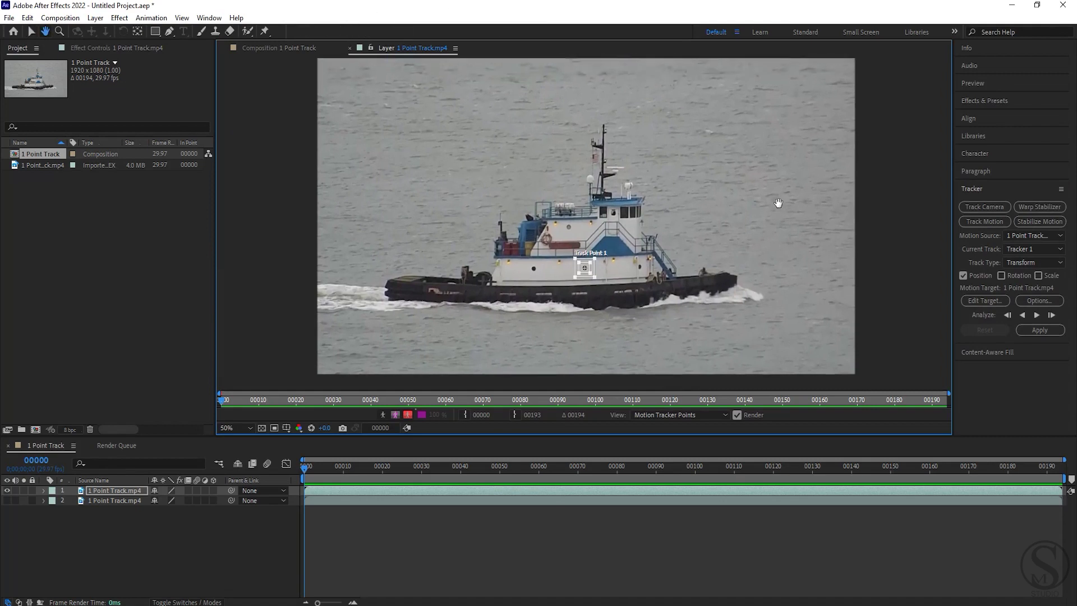
key(v)
click(1037, 316)
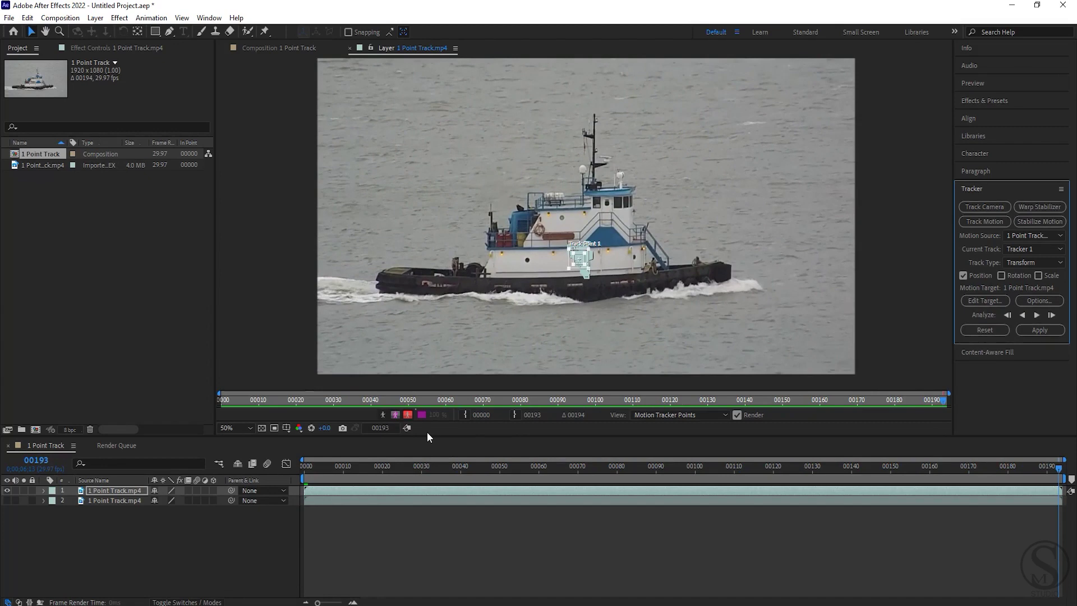
scroll(606, 270, up, 2)
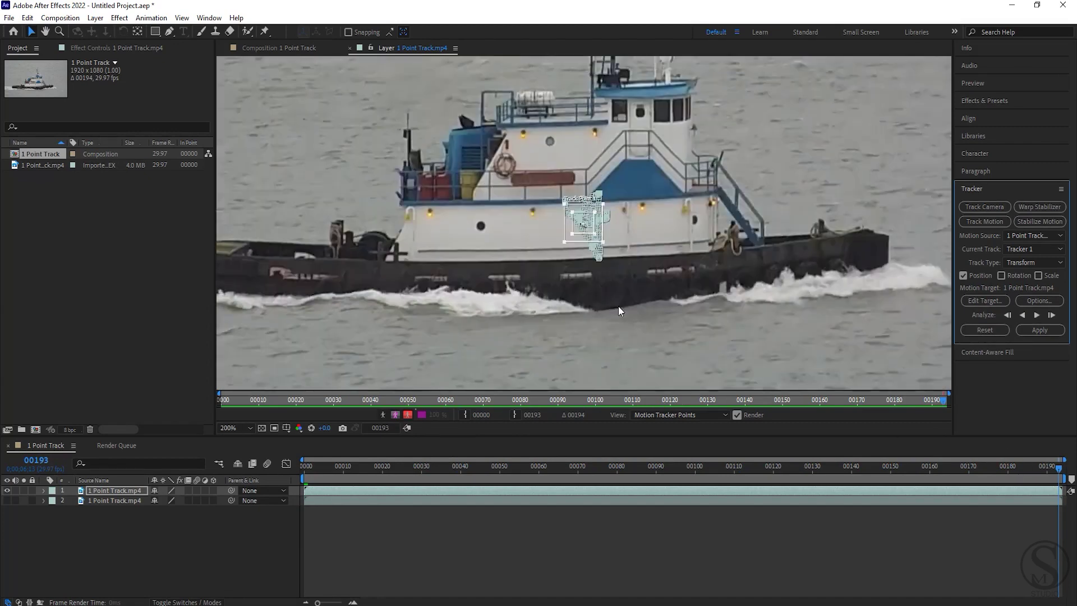
scroll(619, 306, up, 2)
drag(1043, 465, 217, 475)
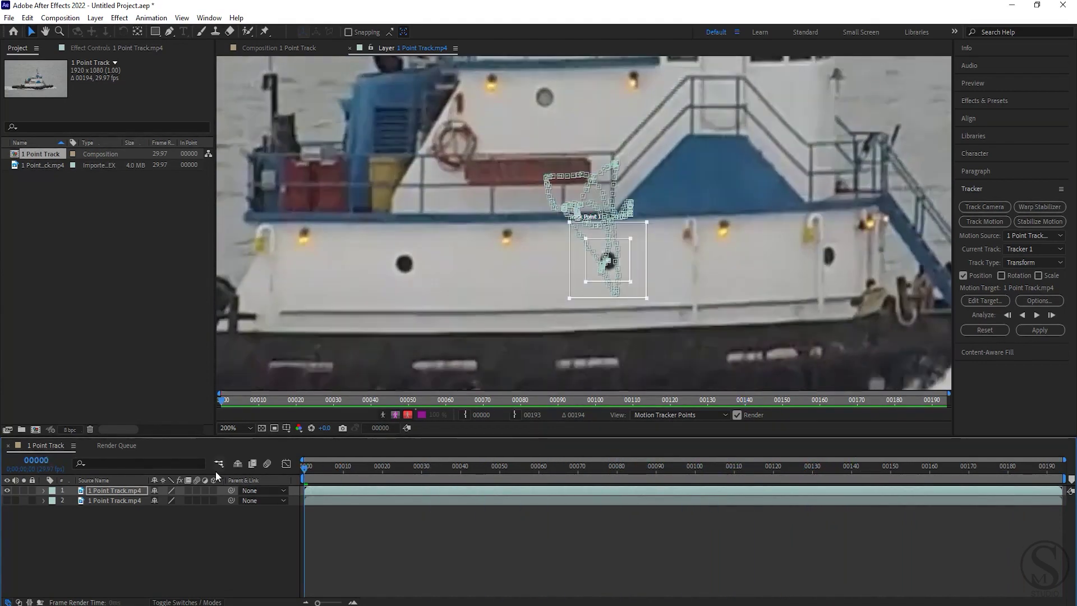
- Expand the layer's Motion Trackers, Tracker 1 and Track Point 1 properties in the timeline
click(43, 491)
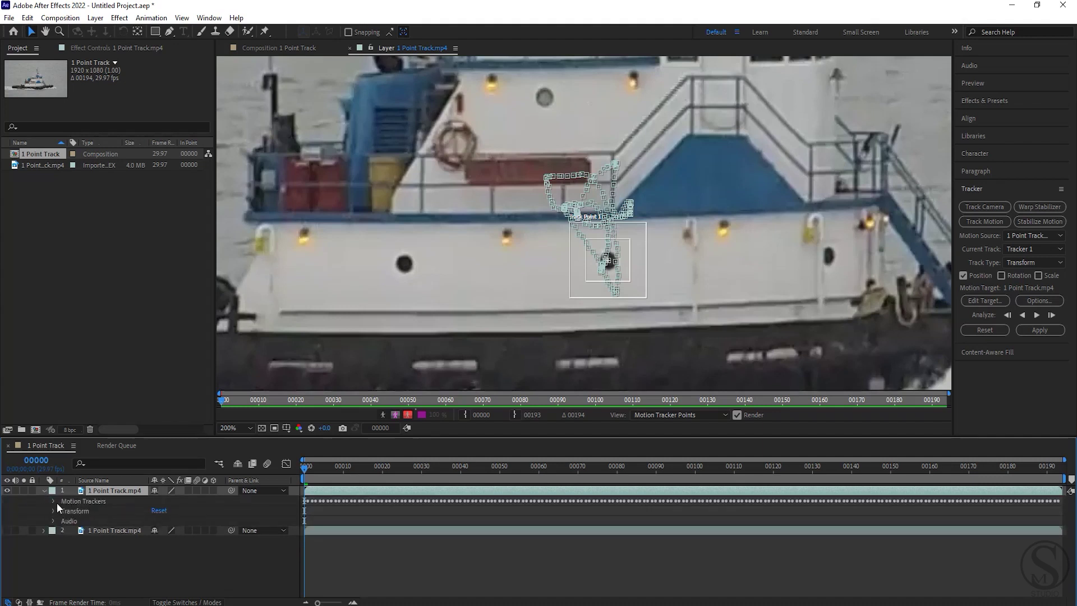
click(54, 501)
click(64, 511)
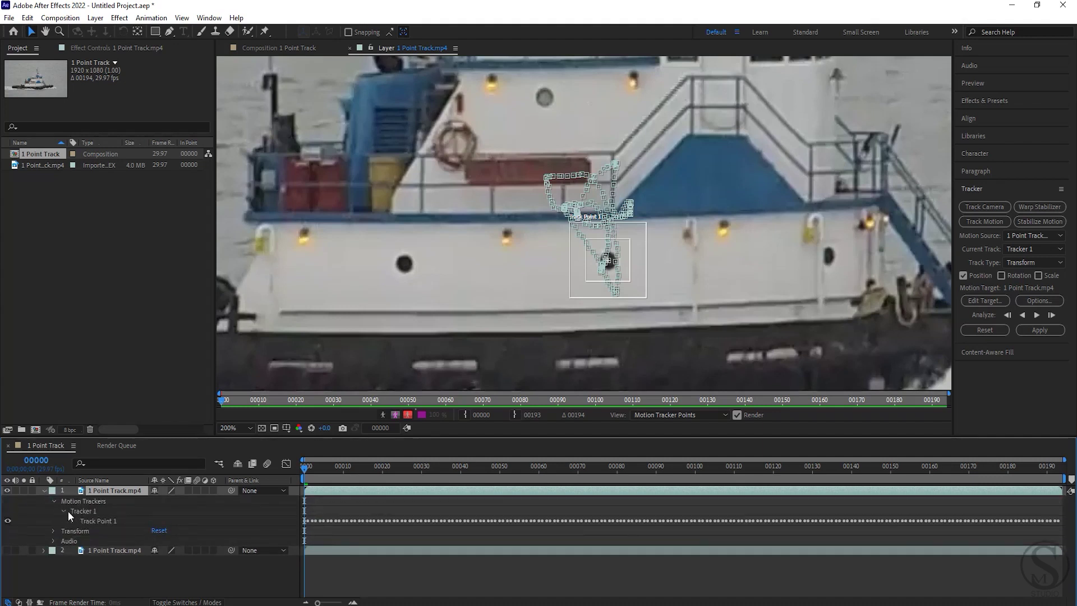
click(73, 520)
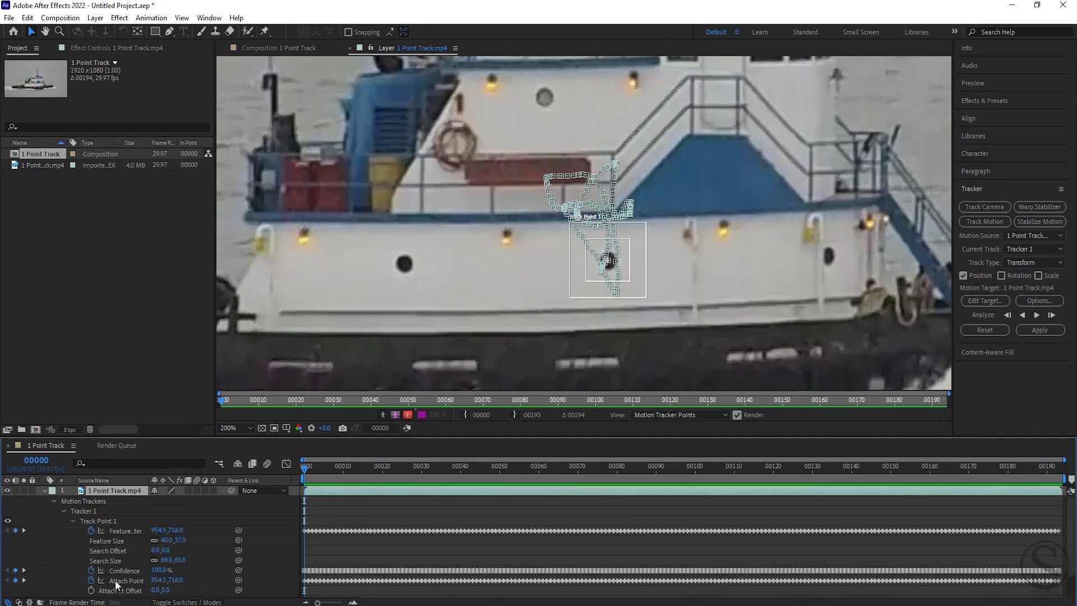
- Scrub through frames 0 to about 156 to confirm the track follows the porthole
drag(311, 474, 404, 478)
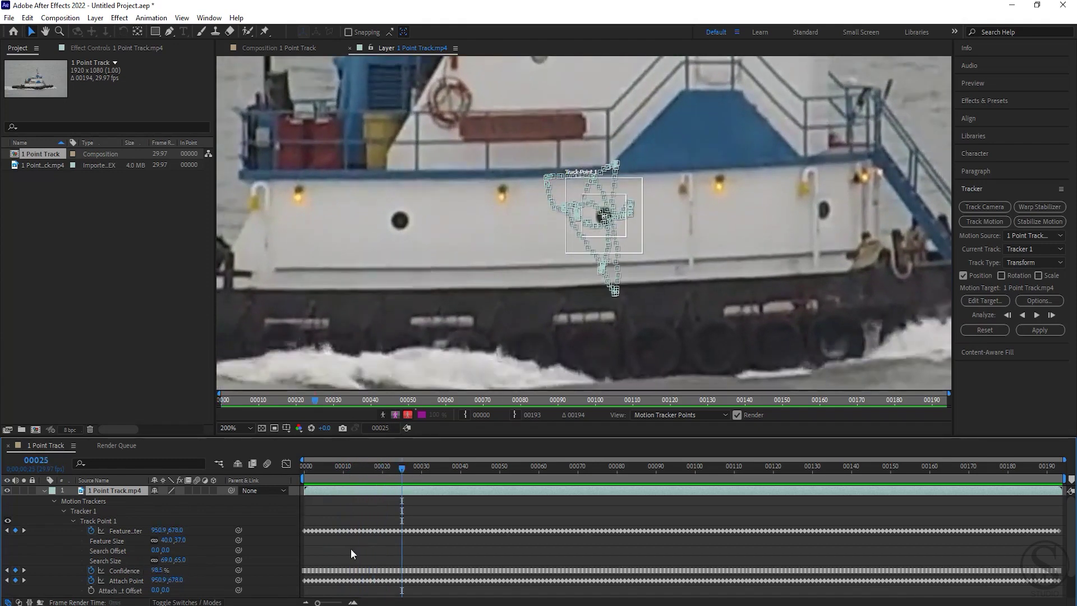
drag(405, 470, 488, 474)
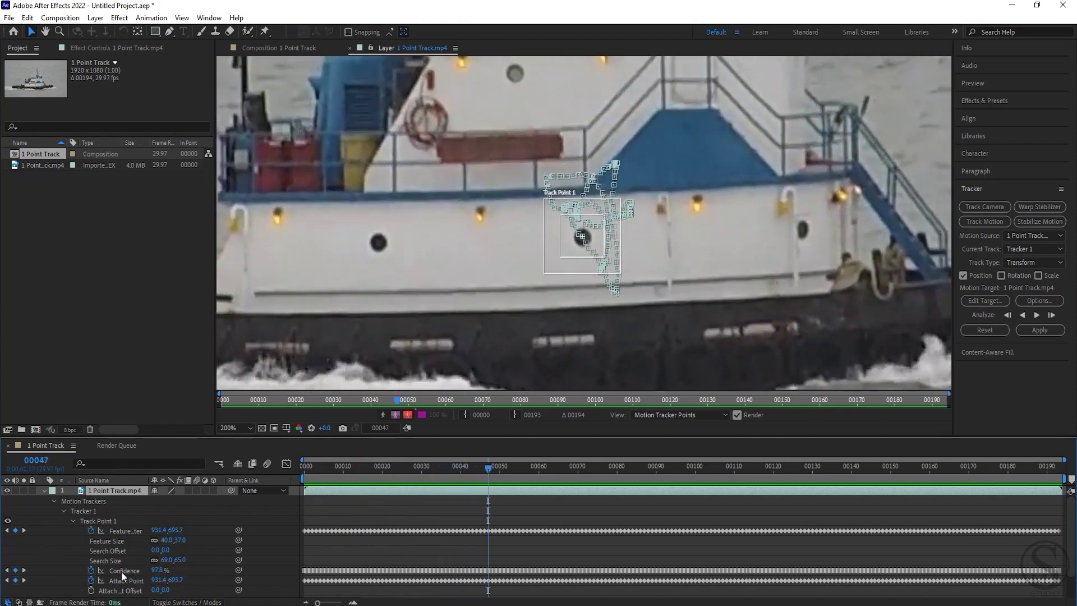
drag(489, 470, 651, 480)
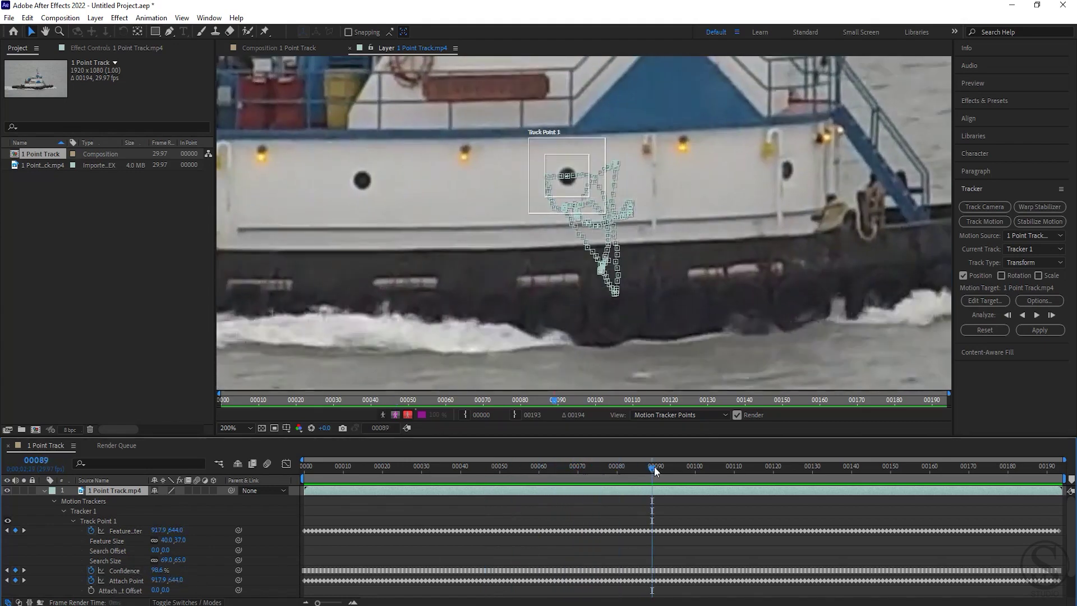
drag(652, 470, 789, 486)
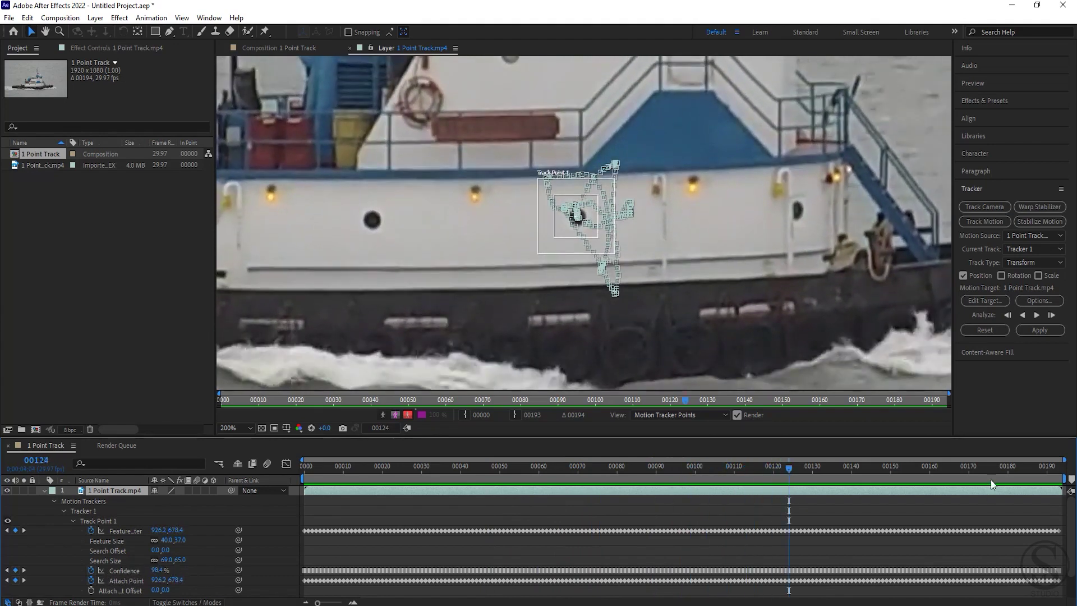
mouse_move(789, 467)
mouse_down()
mouse_move(1059, 486)
mouse_move(540, 491)
mouse_up()
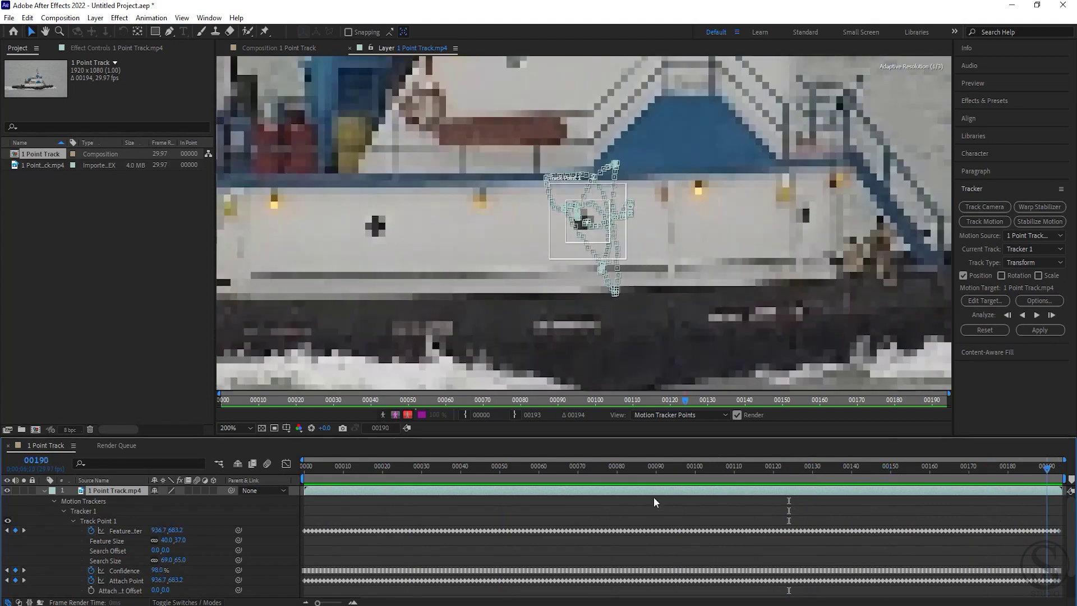
key(space)
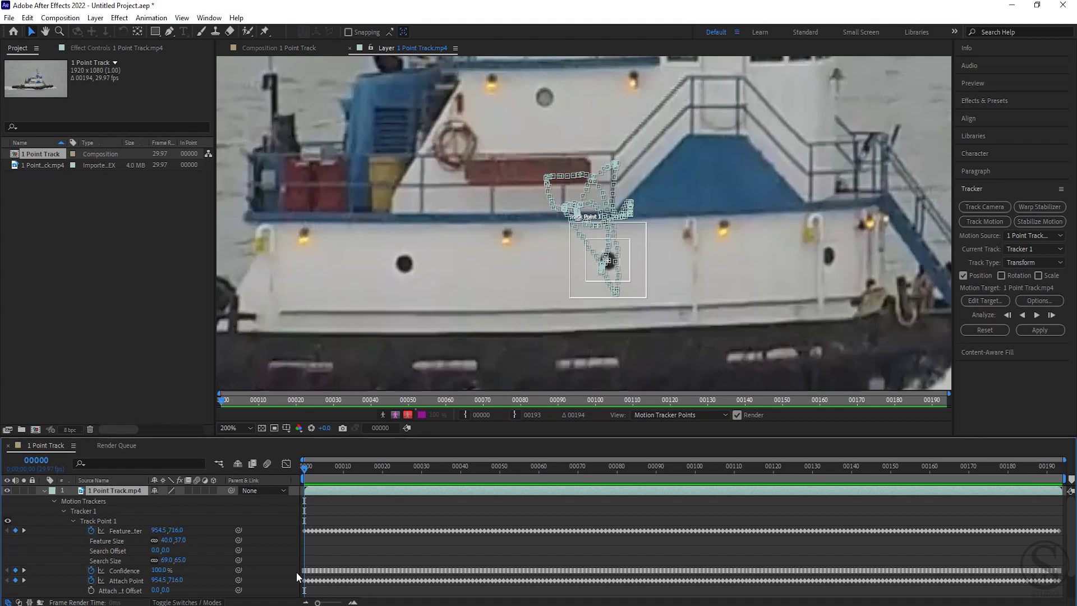
- Collapse and deselect the tracked layer, then return to the 1 Point Track composition viewer
click(46, 489)
scroll(747, 258, down, 4)
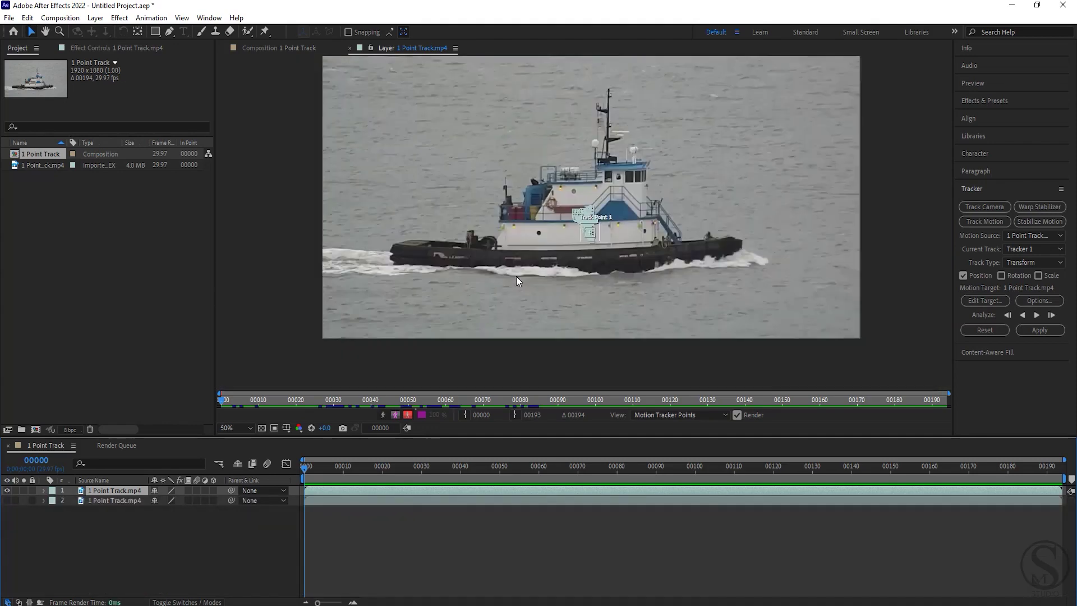
key(h)
drag(720, 177, 724, 216)
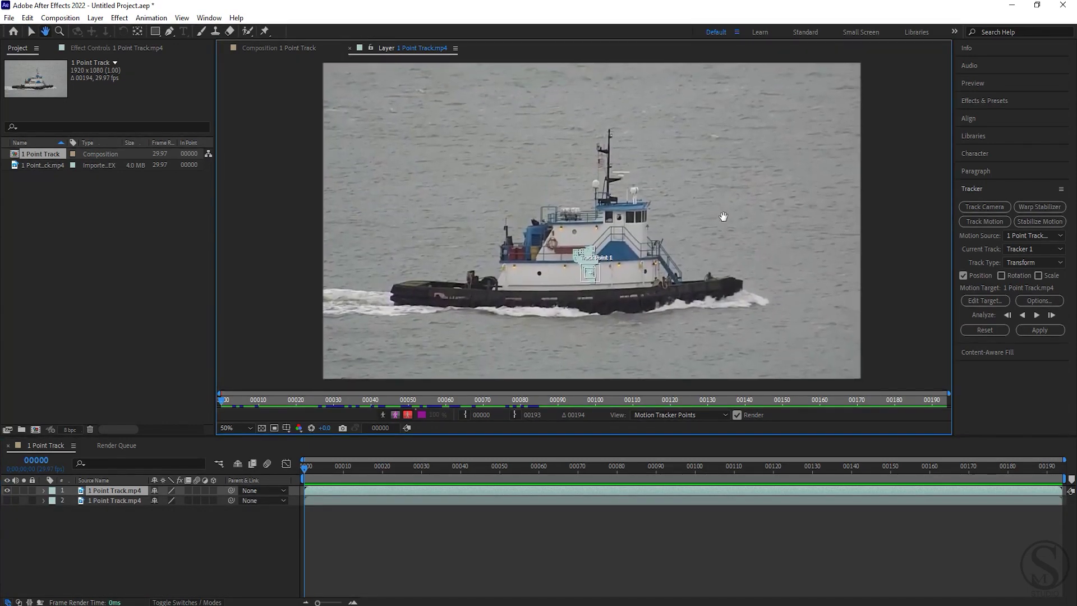
key(v)
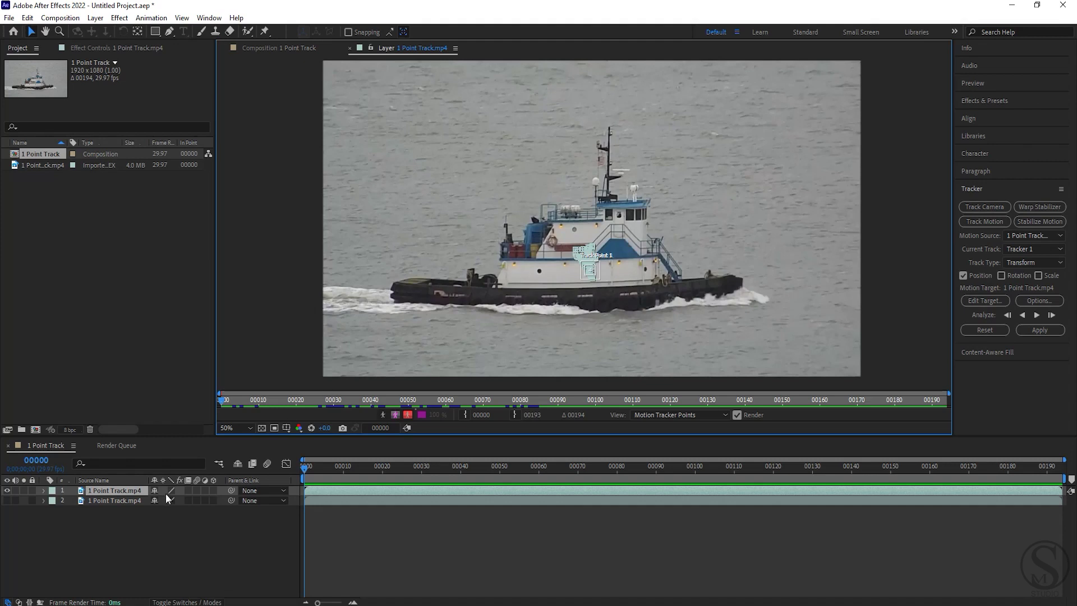
click(133, 540)
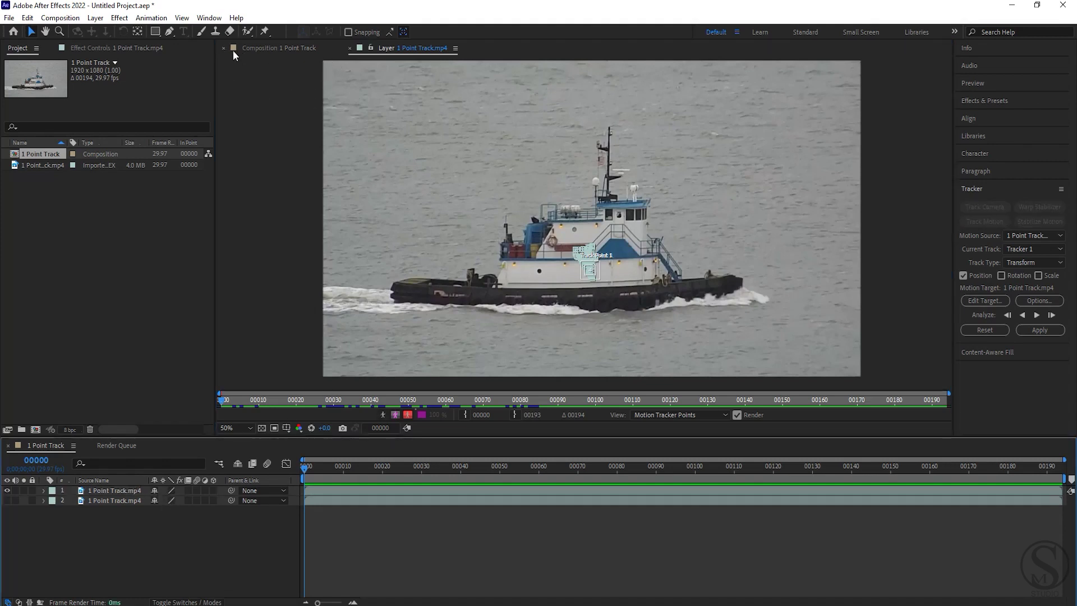
click(264, 48)
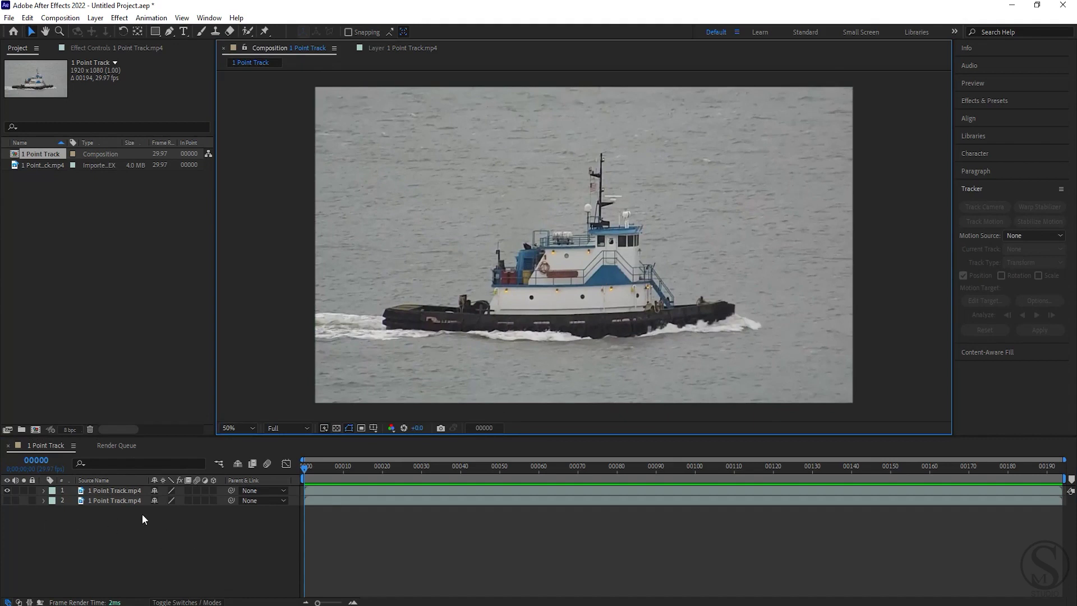
- Add a New > Text layer reading INDIA to the composition
click(84, 490)
right_click(113, 539)
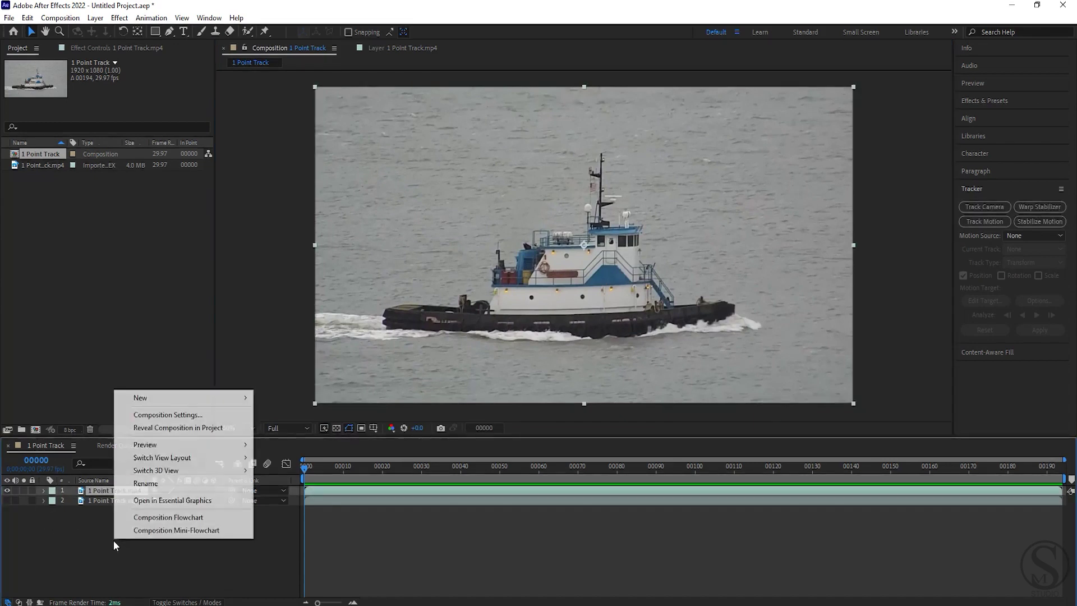
mouse_move(157, 402)
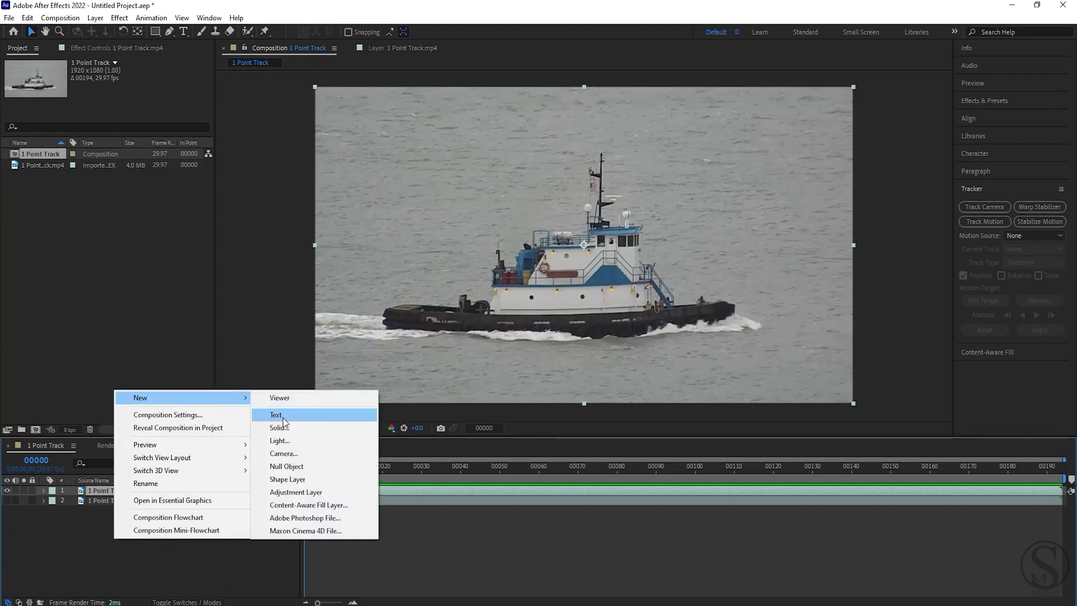
click(278, 415)
text(INDIA)
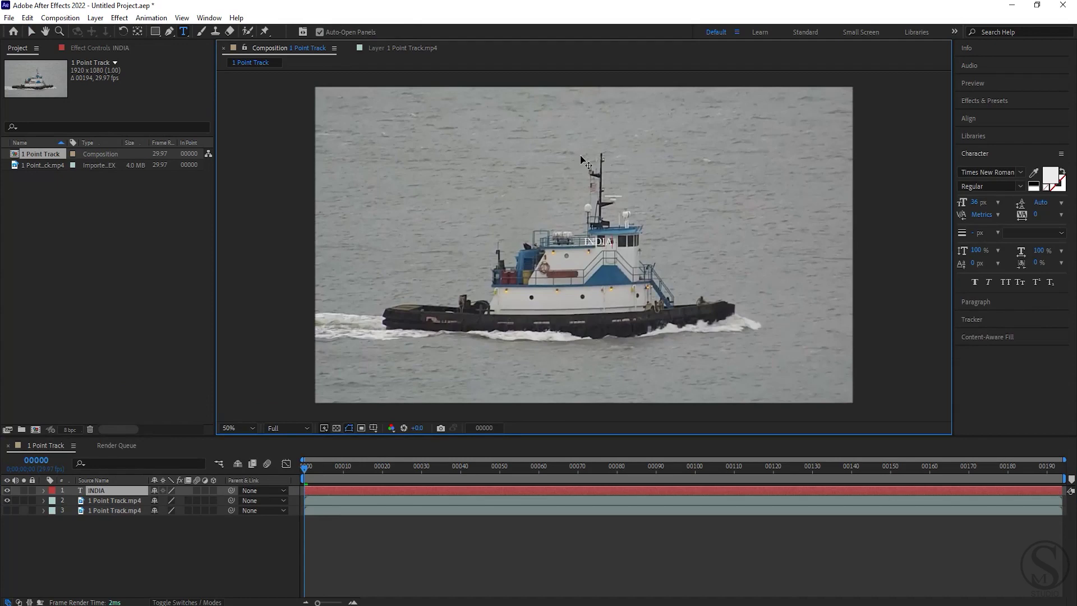
click(167, 585)
- Reselect the INDIA text layer and pan the composition view to show more of the boat
click(112, 491)
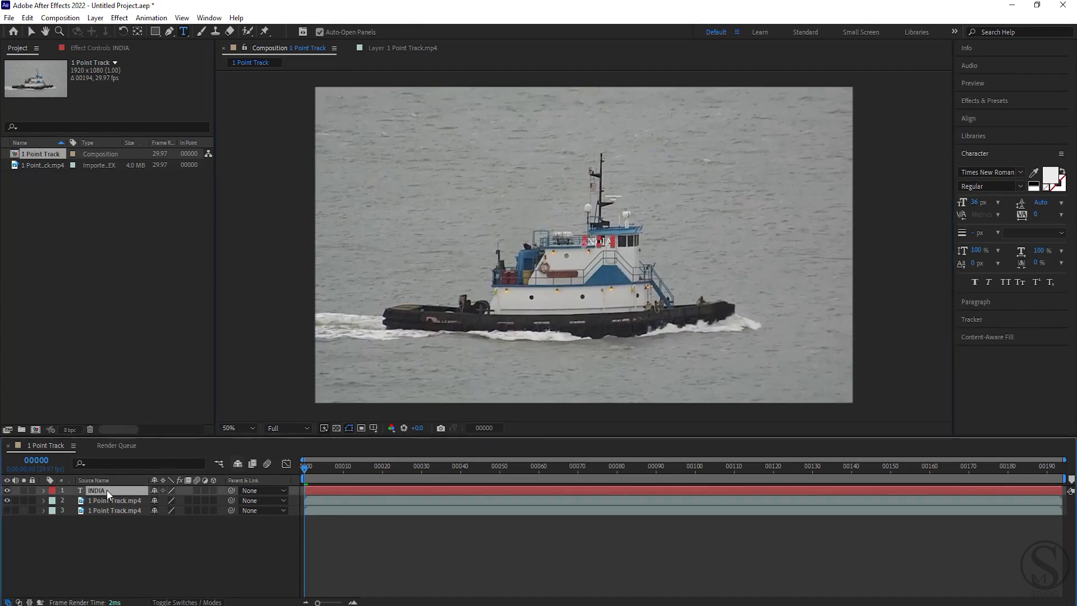
scroll(604, 254, up, 2)
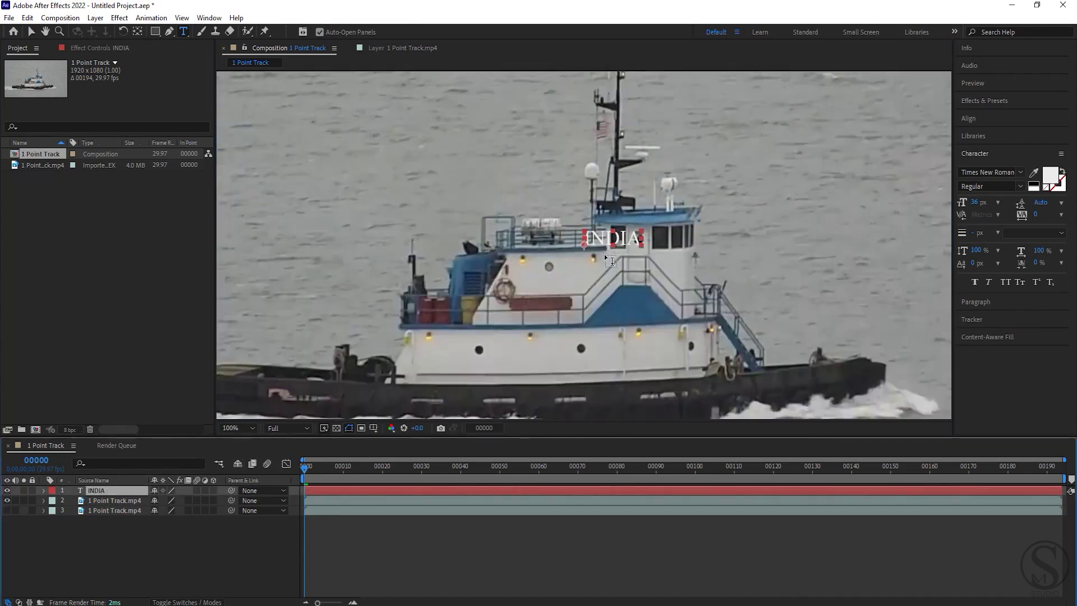
scroll(605, 255, up, 2)
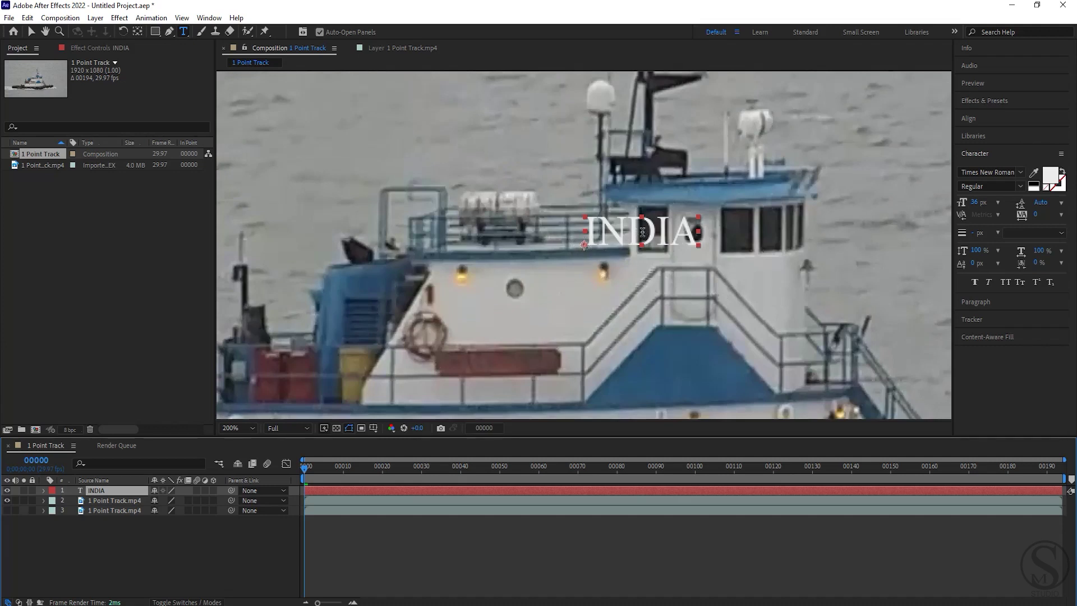
click(129, 553)
click(99, 491)
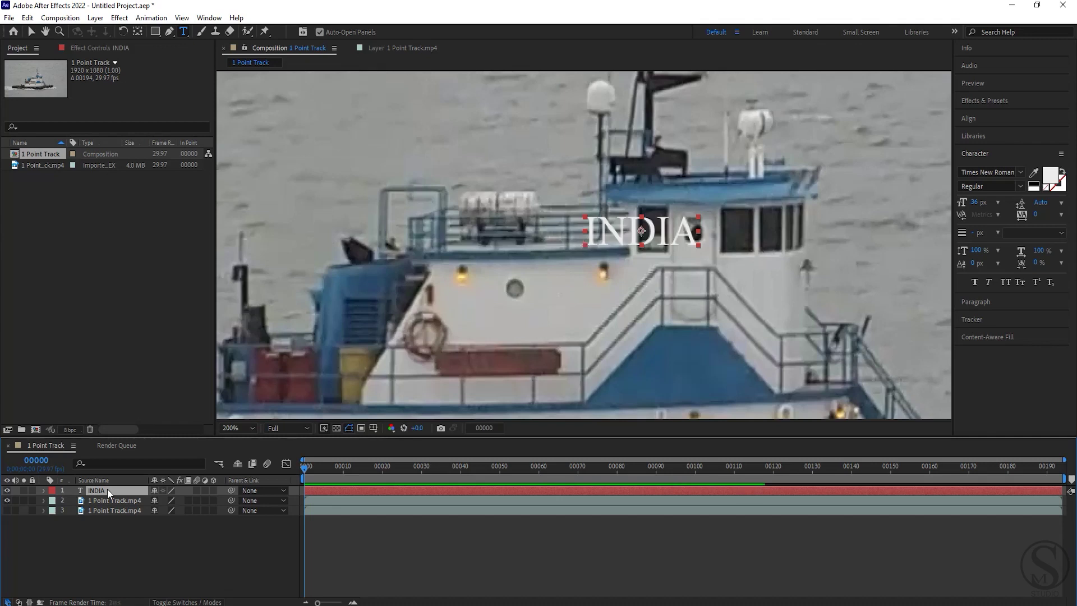
key(Caps_Lock)
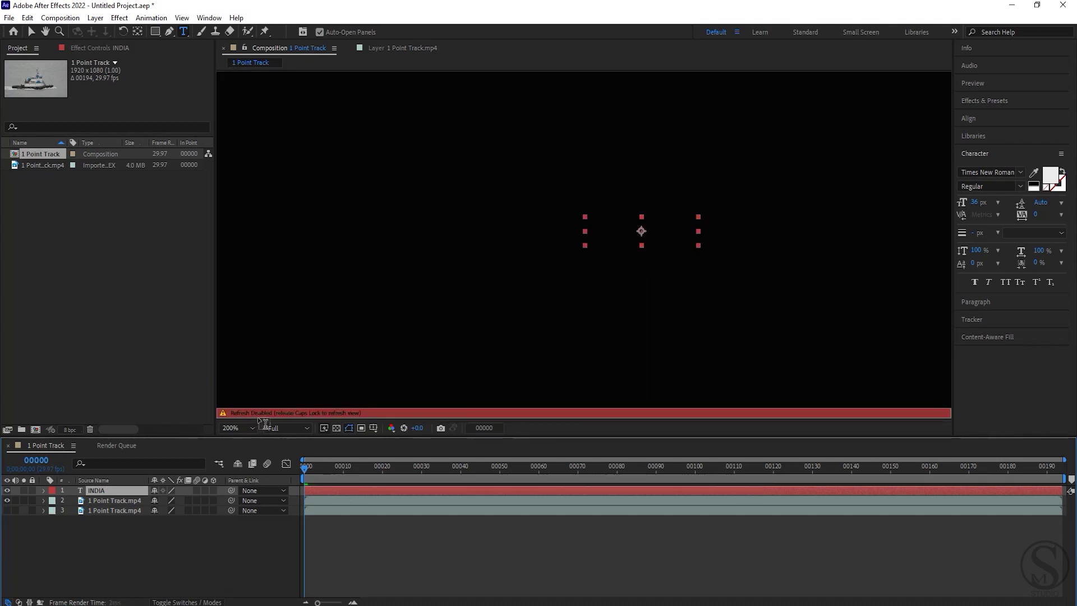
key(Caps_Lock)
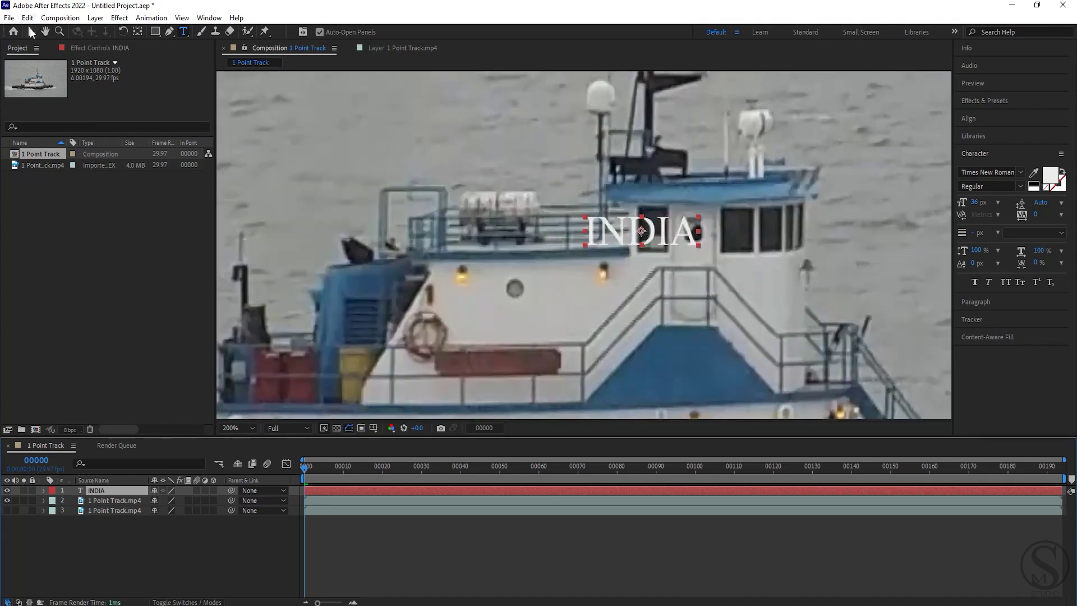
click(32, 31)
mouse_move(627, 285)
mouse_down()
mouse_move(664, 194)
mouse_move(612, 207)
mouse_up()
scroll(665, 194, down, 2)
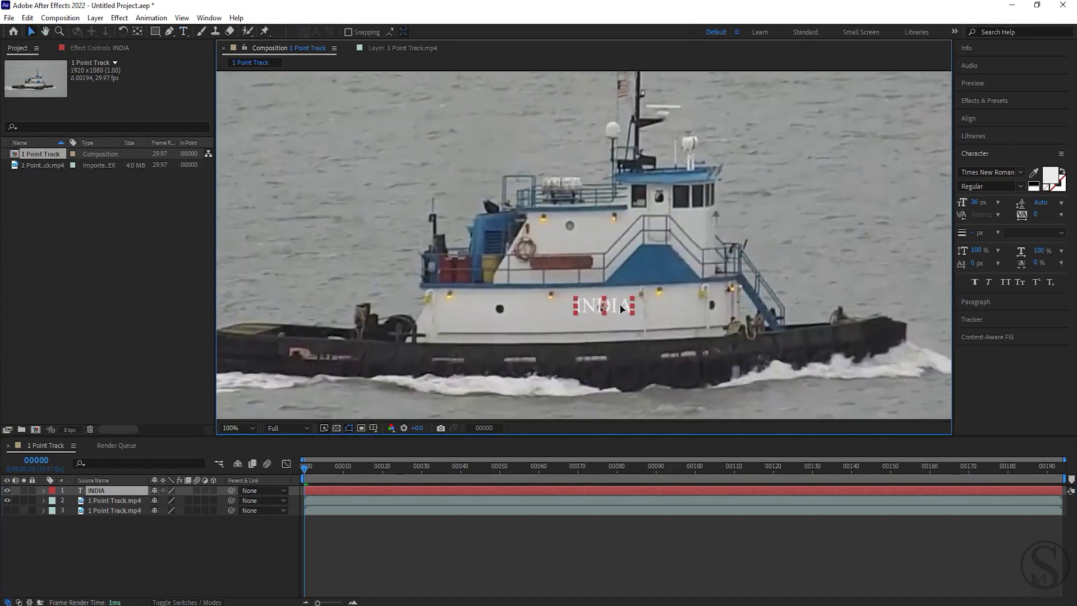
- Move the INDIA text onto the hull above the portholes and scale it to 133%
mouse_move(606, 287)
mouse_down()
mouse_move(611, 307)
mouse_move(616, 274)
mouse_up()
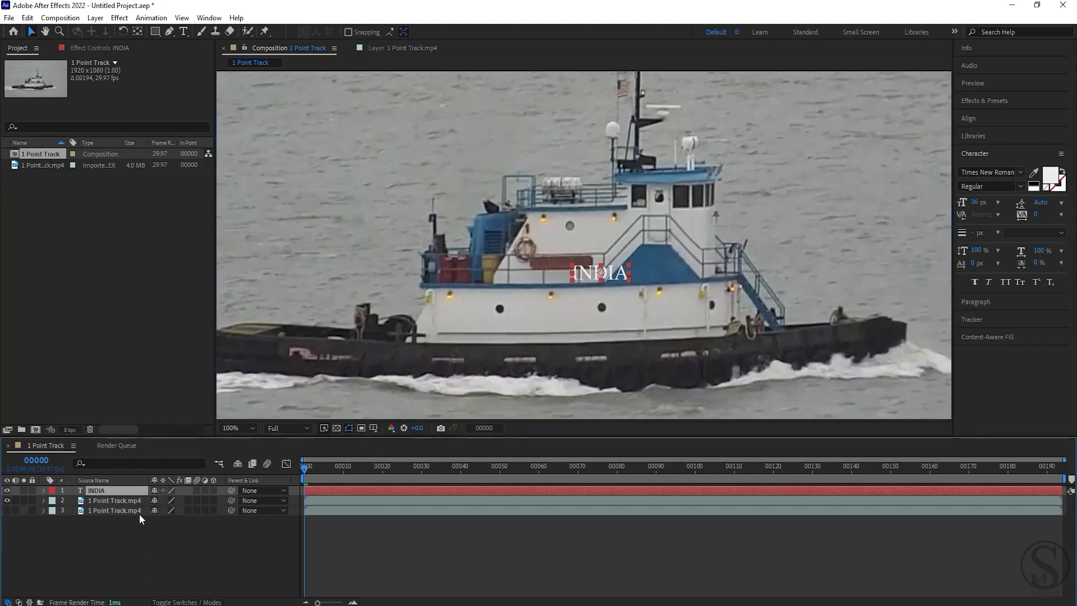
key(s)
drag(185, 503, 205, 503)
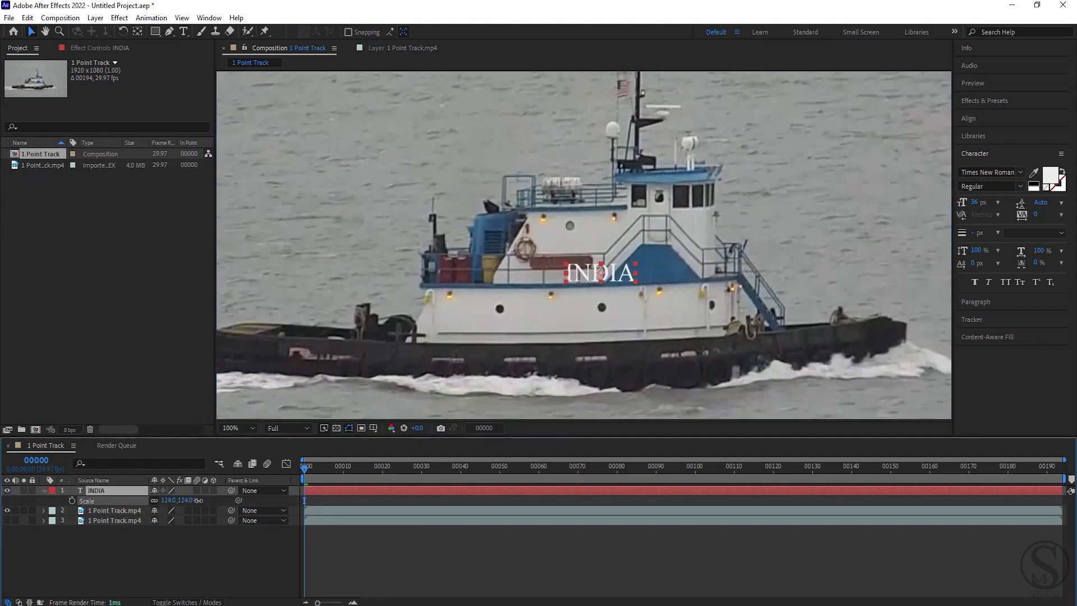
click(101, 494)
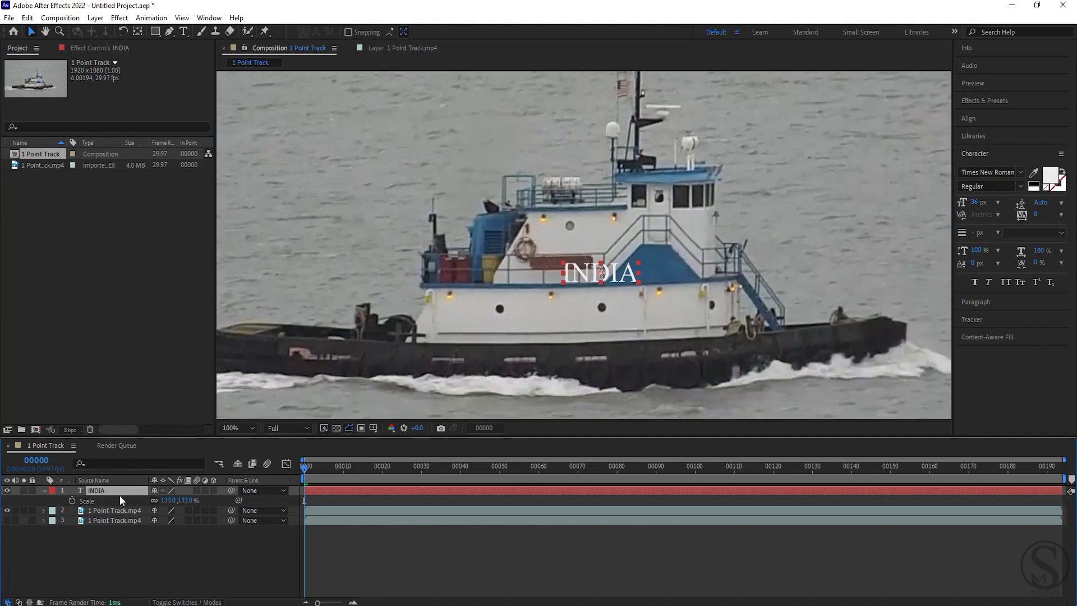
key(s)
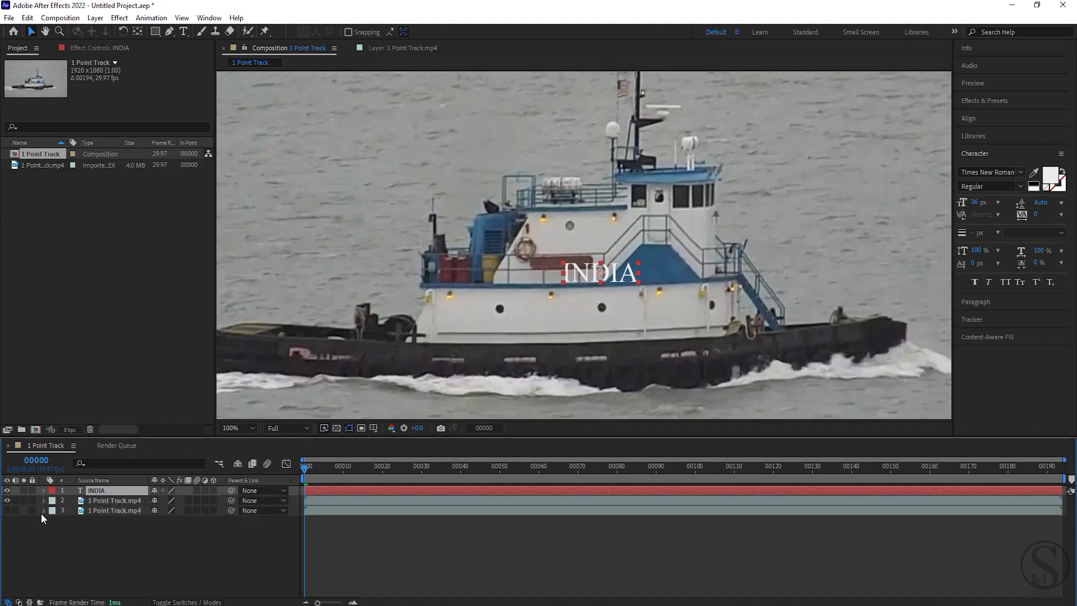
- Colour the INDIA text dark blue #2A5270 by sampling the tug's blue hull paint
click(1051, 176)
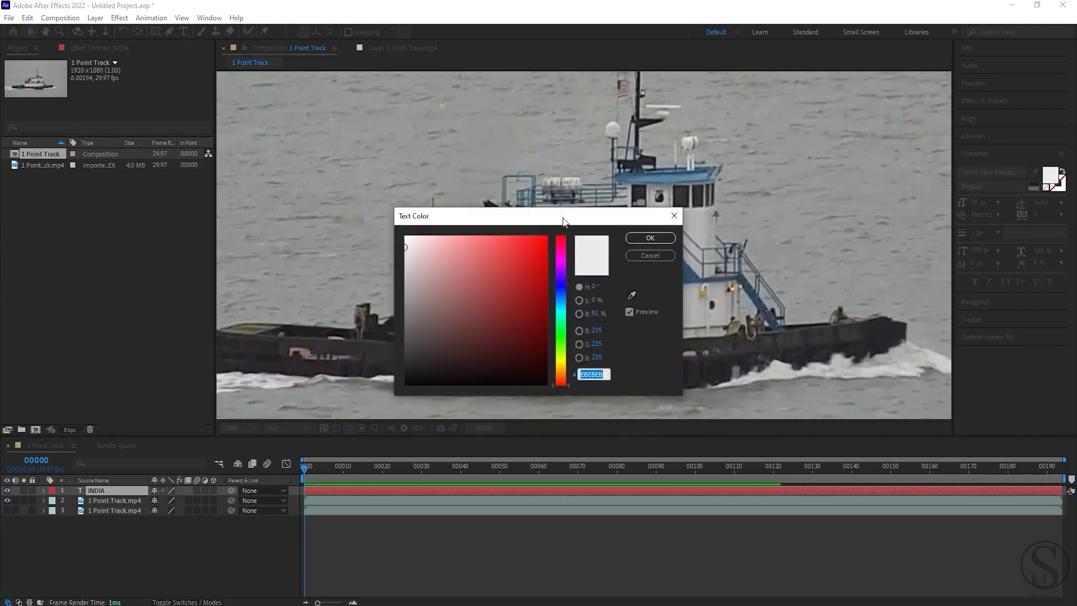
drag(564, 220, 410, 190)
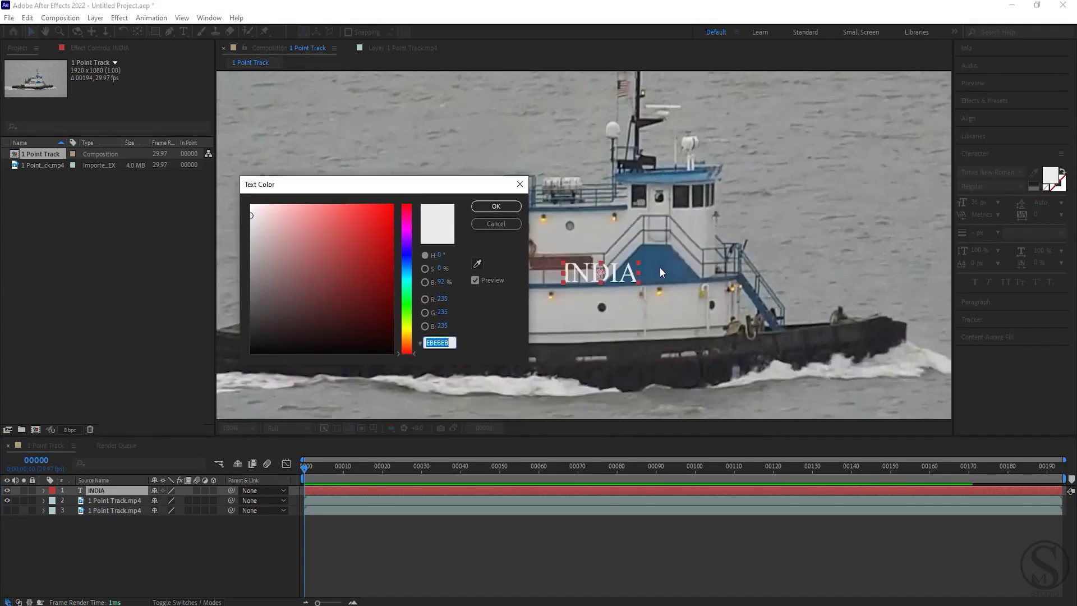
click(478, 264)
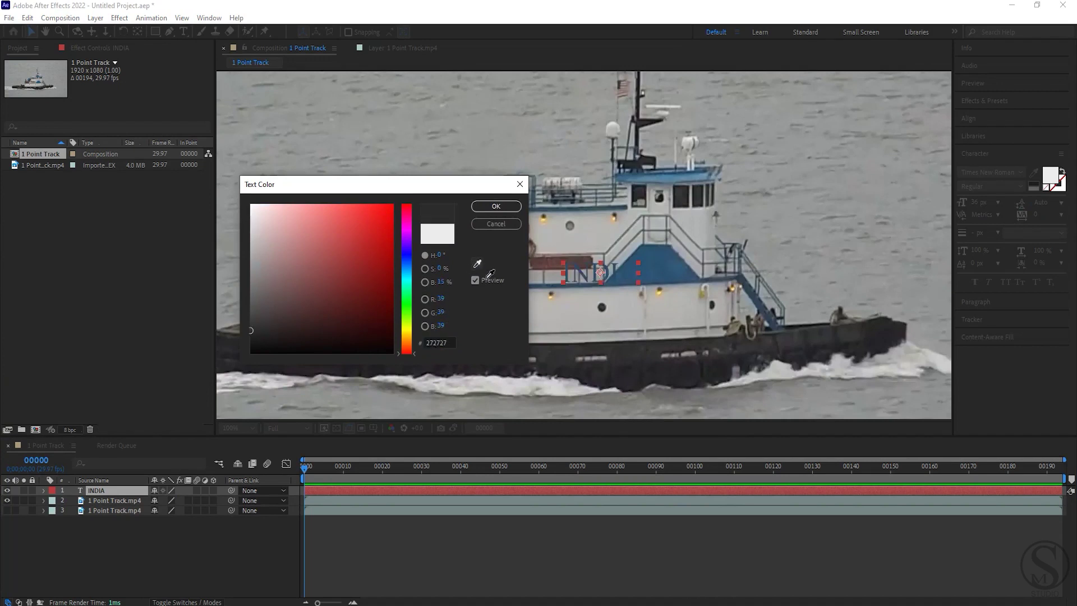
click(672, 271)
click(494, 206)
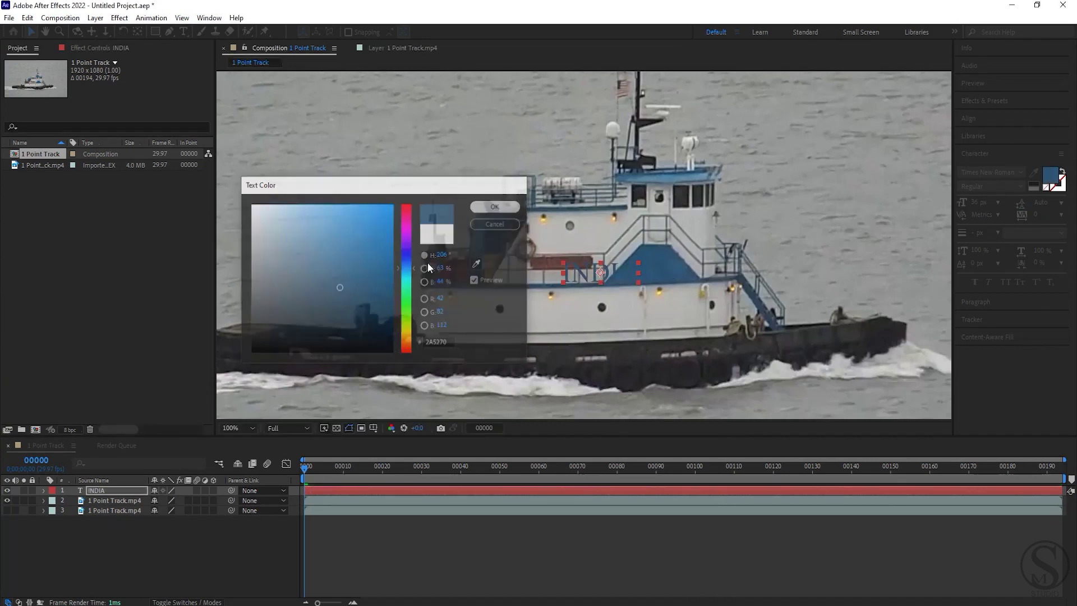
click(117, 539)
click(96, 491)
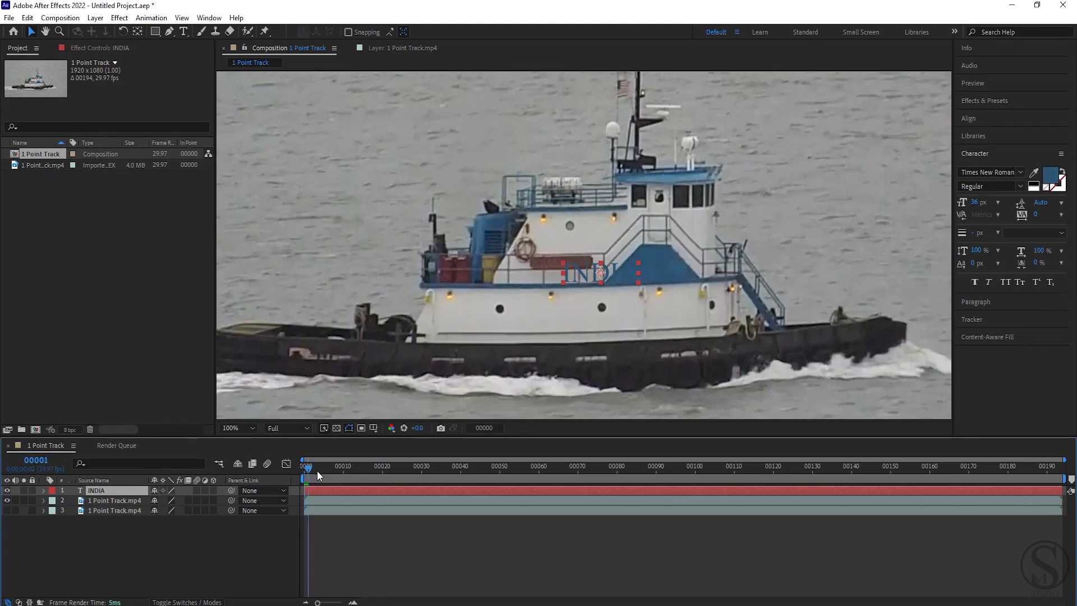
- Scrub through the clip and reveal the footage layer's motion tracker keyframes
drag(313, 470, 519, 472)
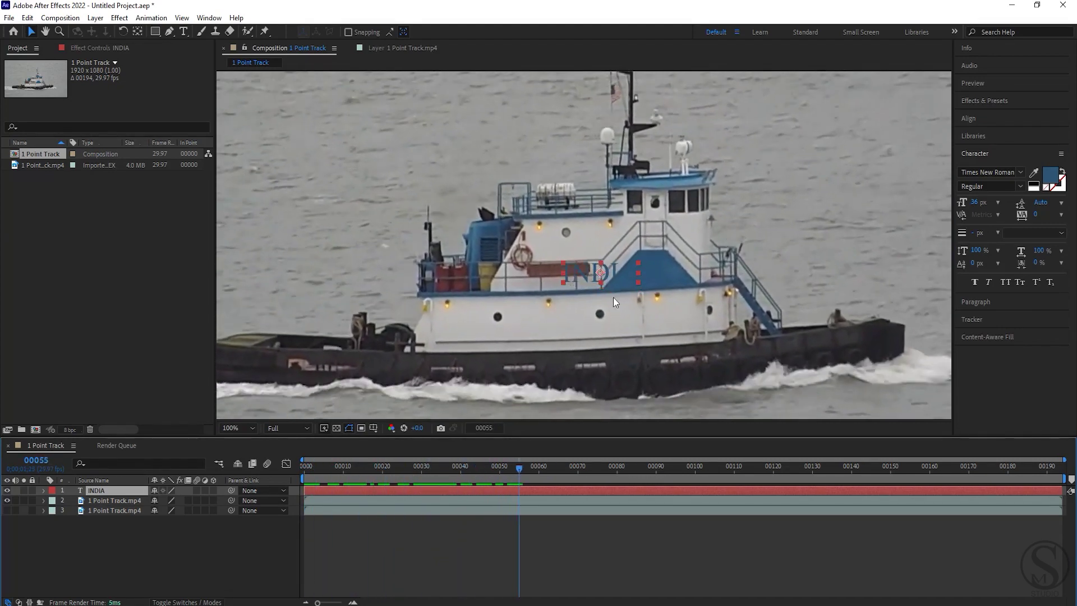
mouse_move(520, 470)
mouse_down()
mouse_move(1059, 469)
mouse_move(636, 536)
mouse_up()
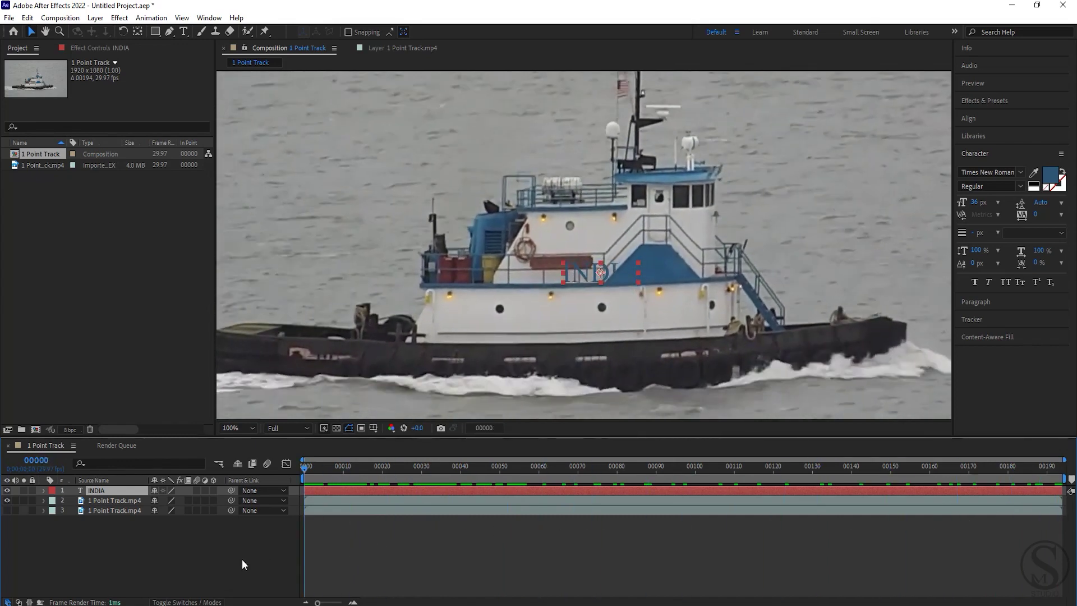
key(Home)
click(114, 500)
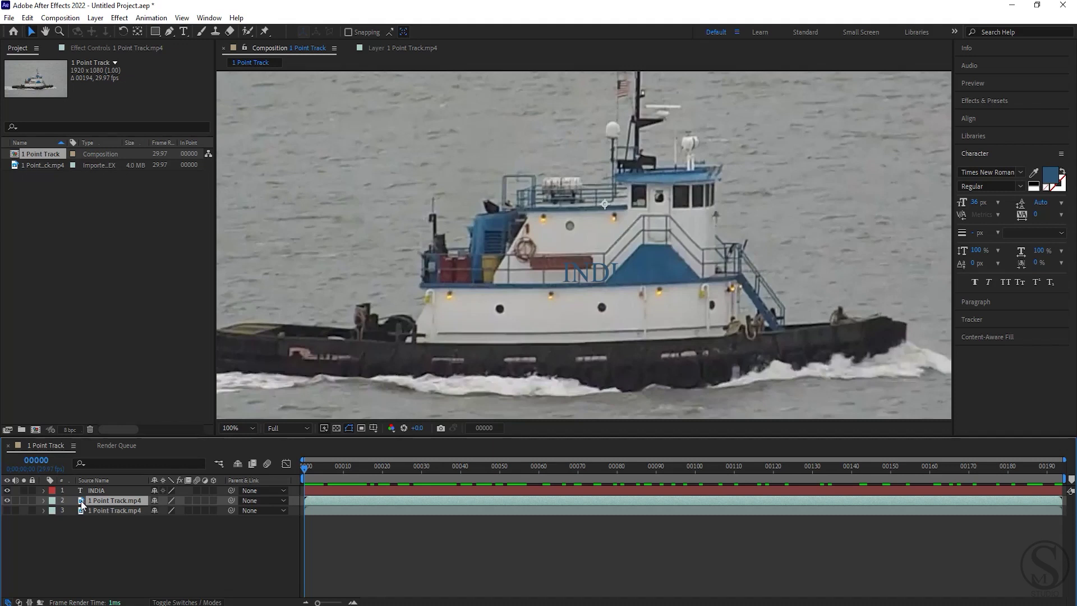
key(u)
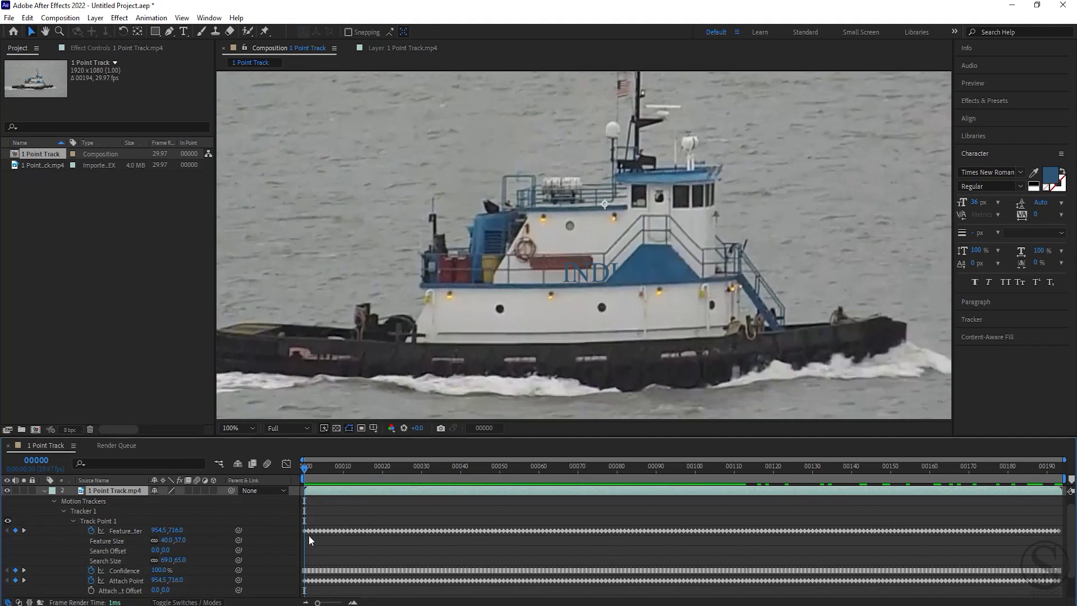
scroll(345, 551, down, 2)
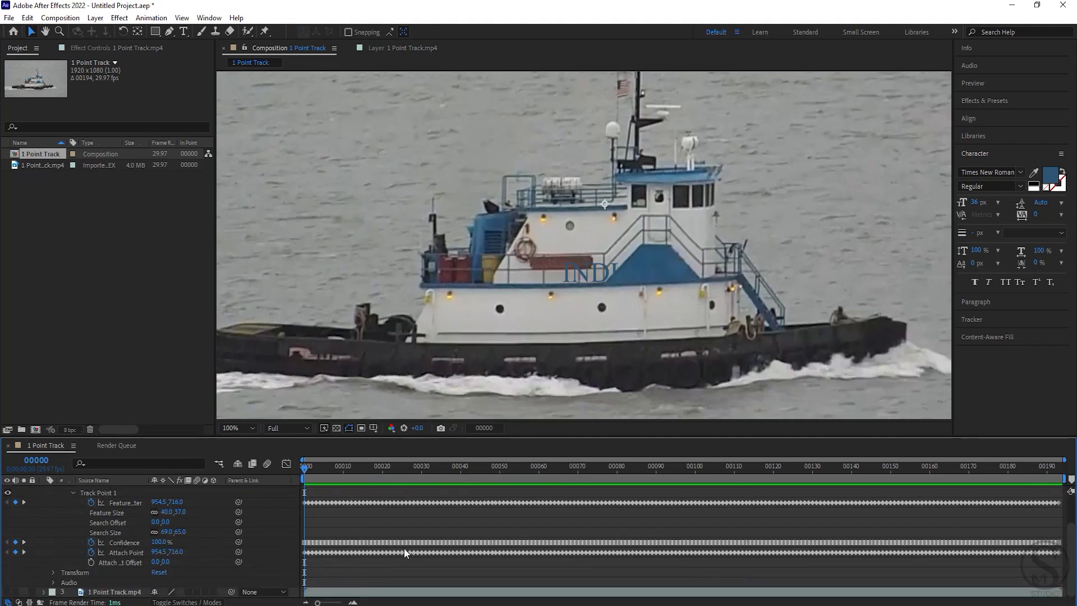
scroll(404, 549, up, 3)
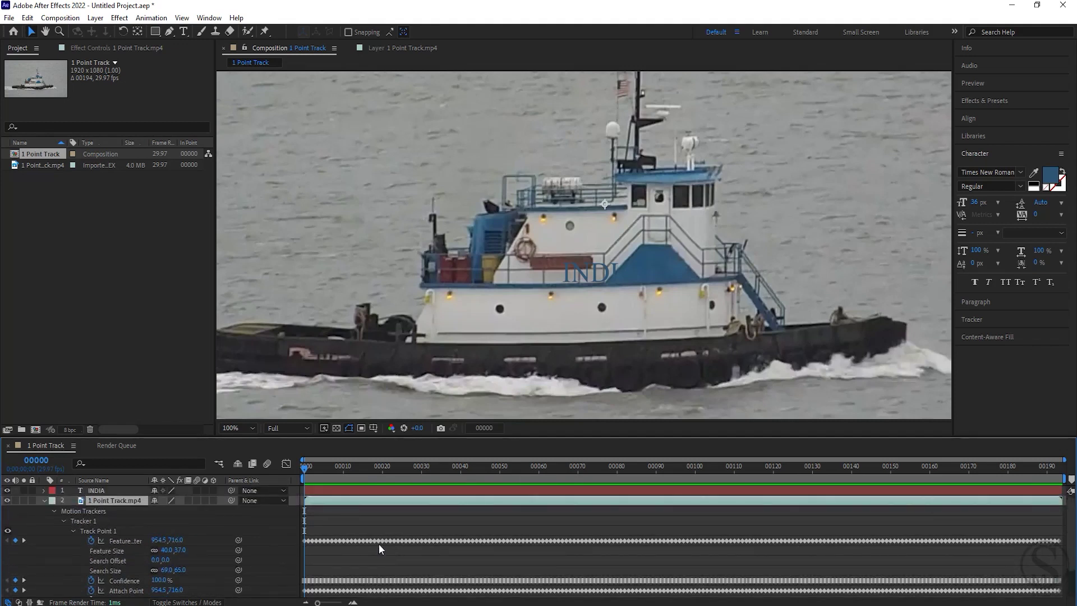
- Collapse the 1 Point Track.mp4 footage layer and duplicate it with Ctrl+D
click(100, 491)
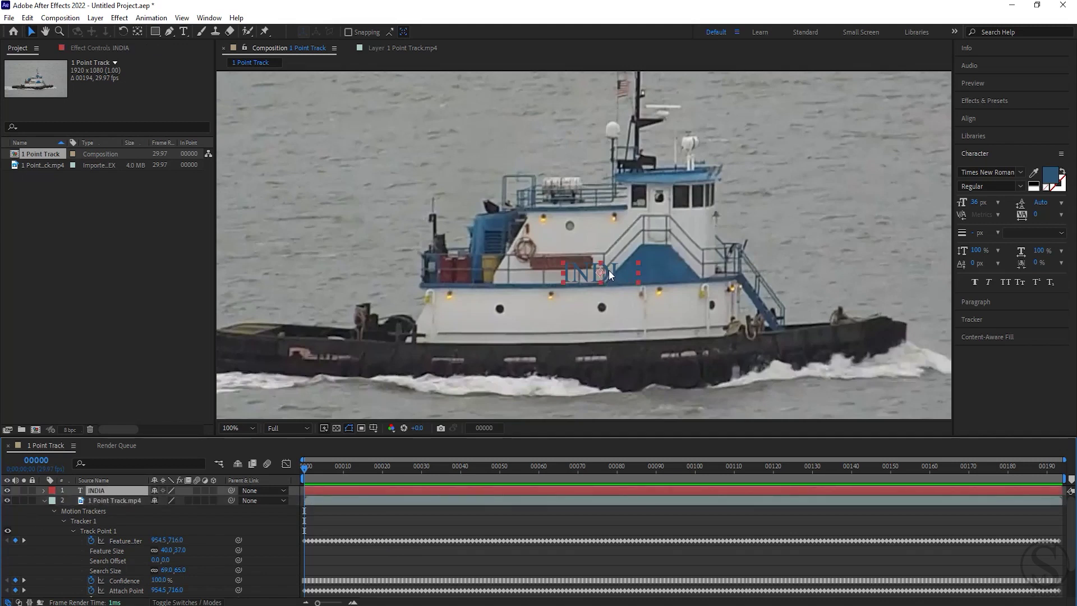
click(107, 499)
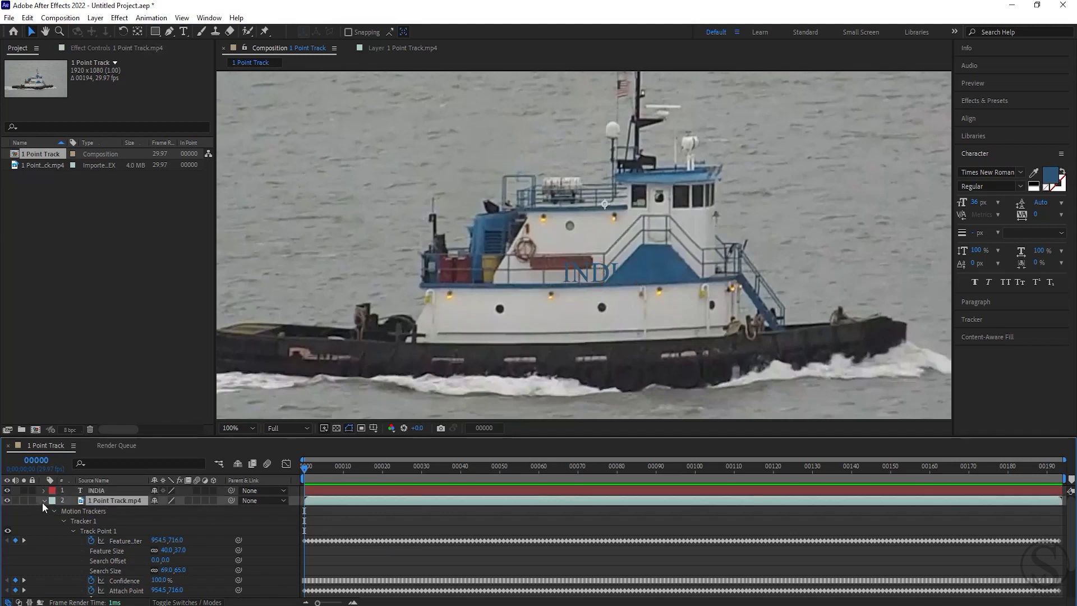
click(43, 500)
key(ctrl+d)
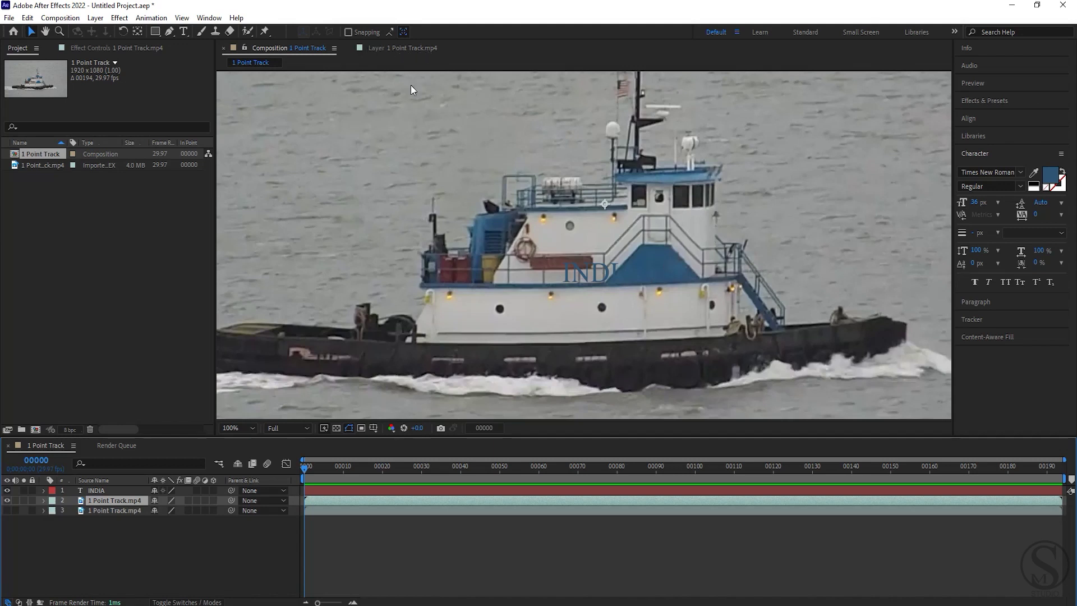
- Show Tracker 1 in the footage's Layer panel and select Track Point 1
click(985, 319)
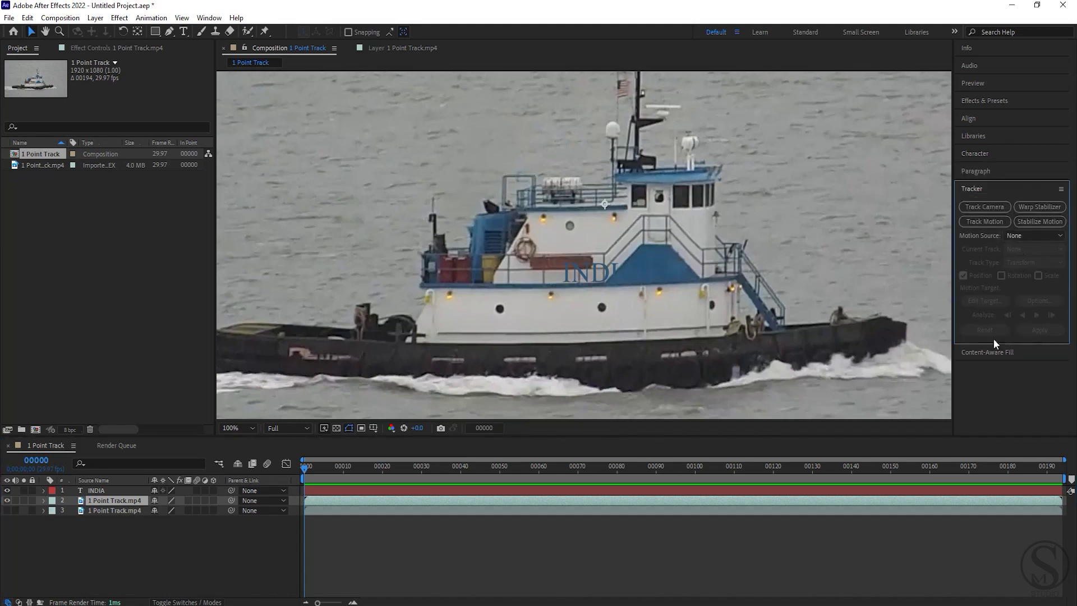
click(384, 48)
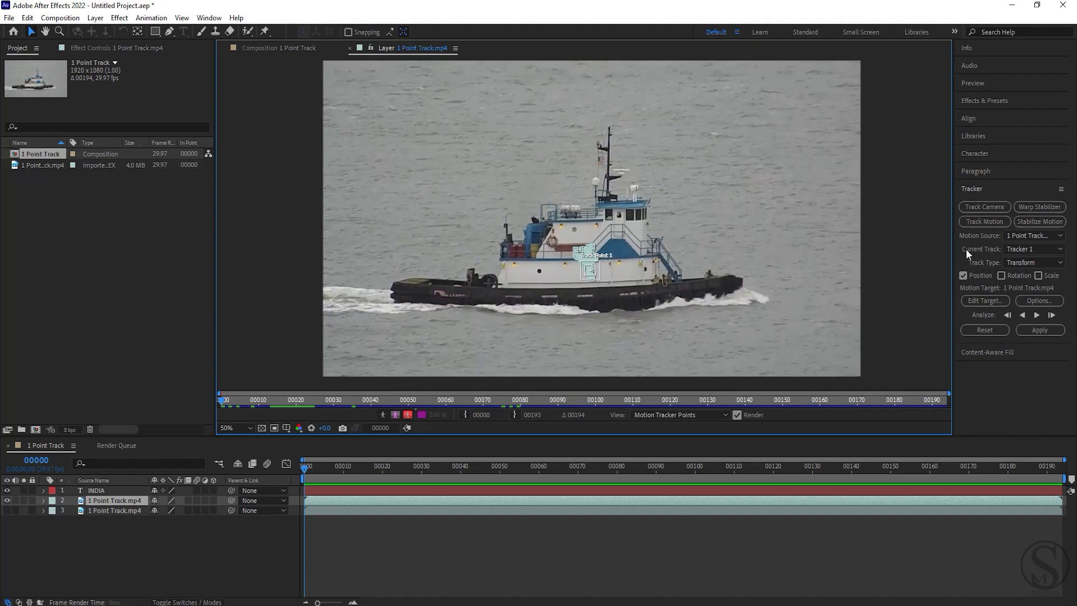
click(44, 501)
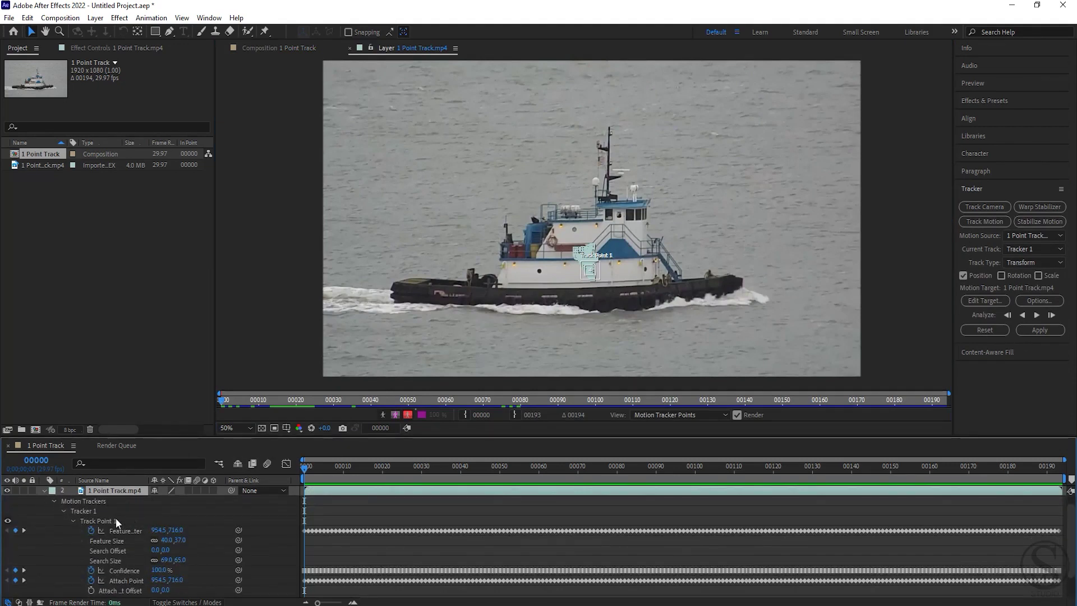
click(102, 520)
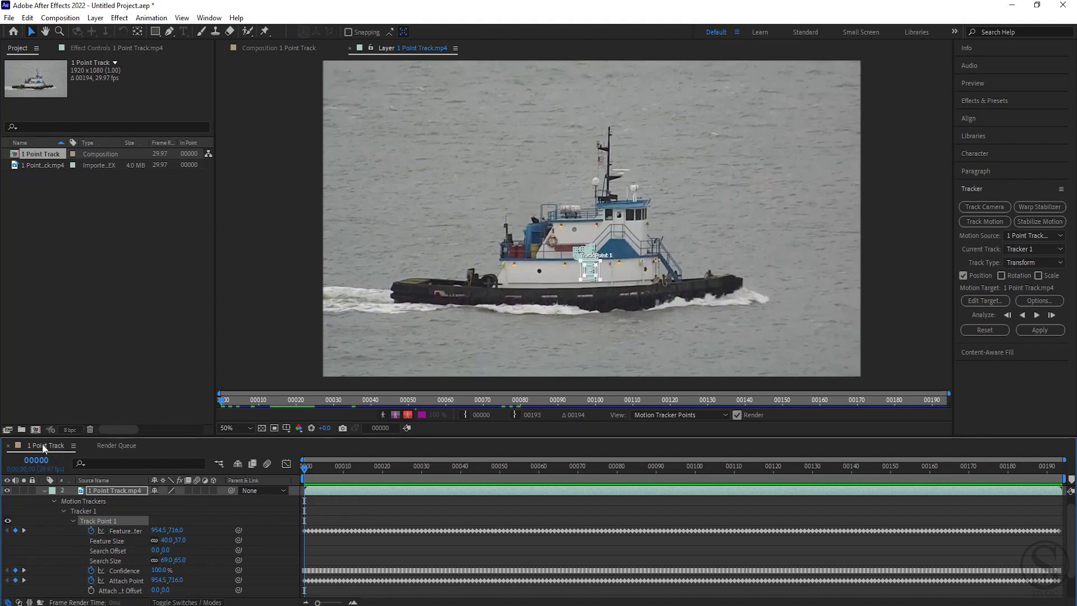
key(ctrl+v)
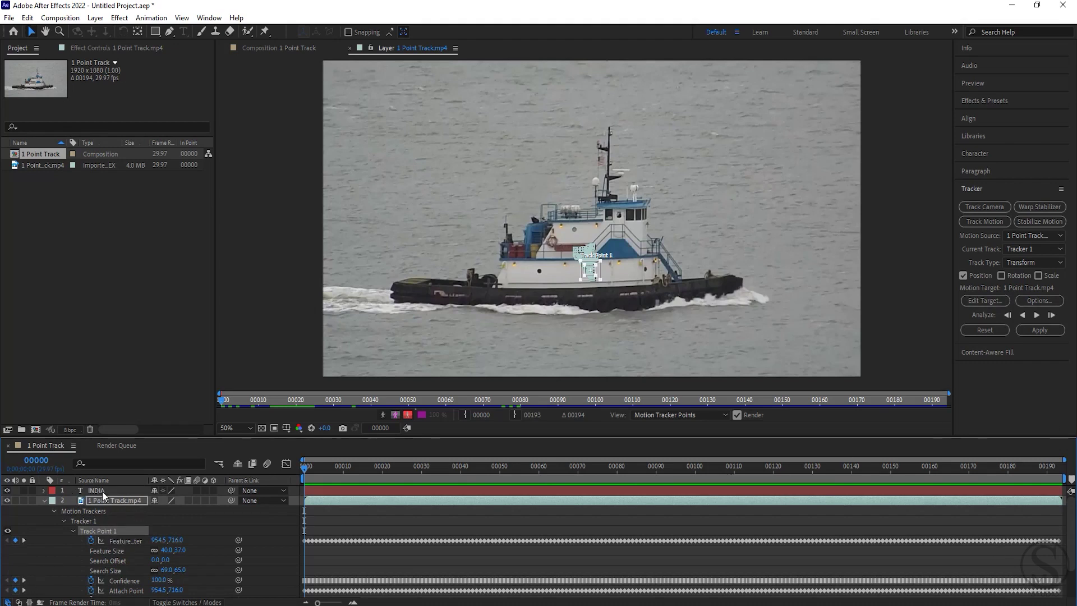
- Set the tracker's motion target to layer 1, INDIA
click(982, 300)
drag(530, 257, 332, 131)
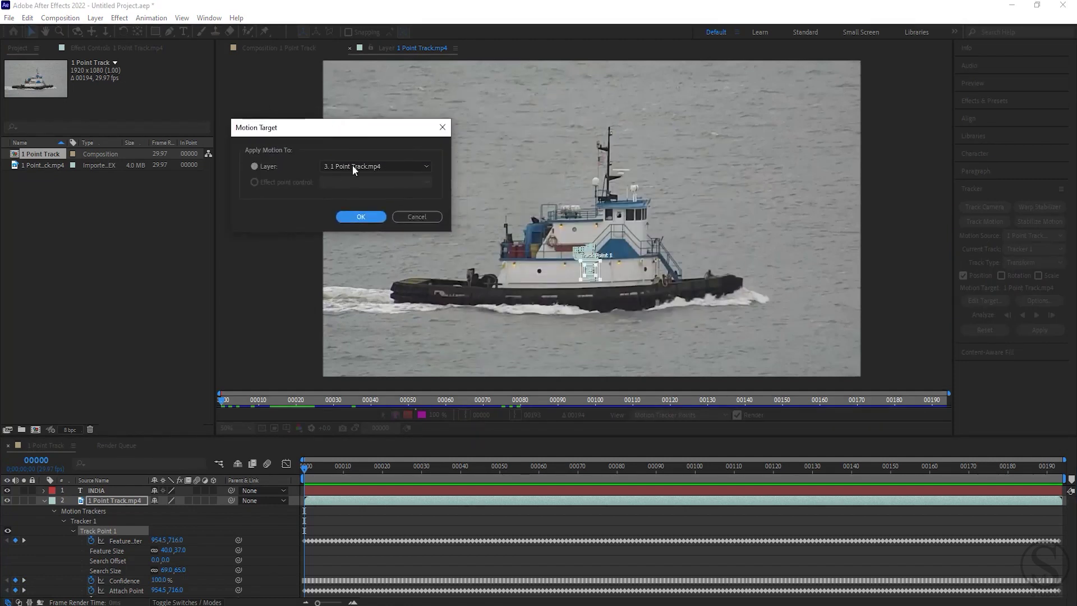
click(426, 166)
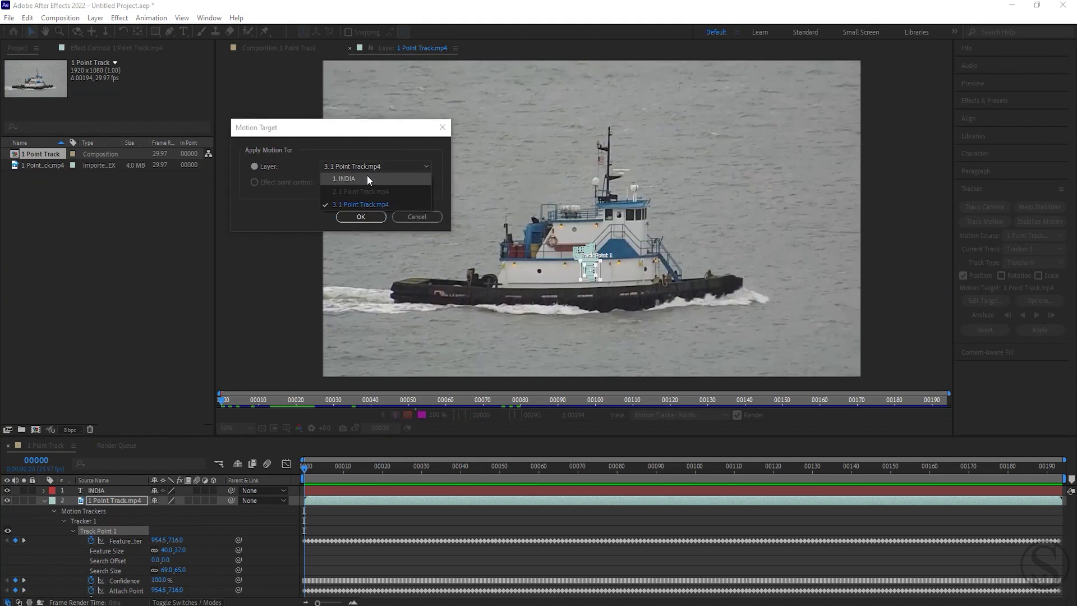
click(382, 179)
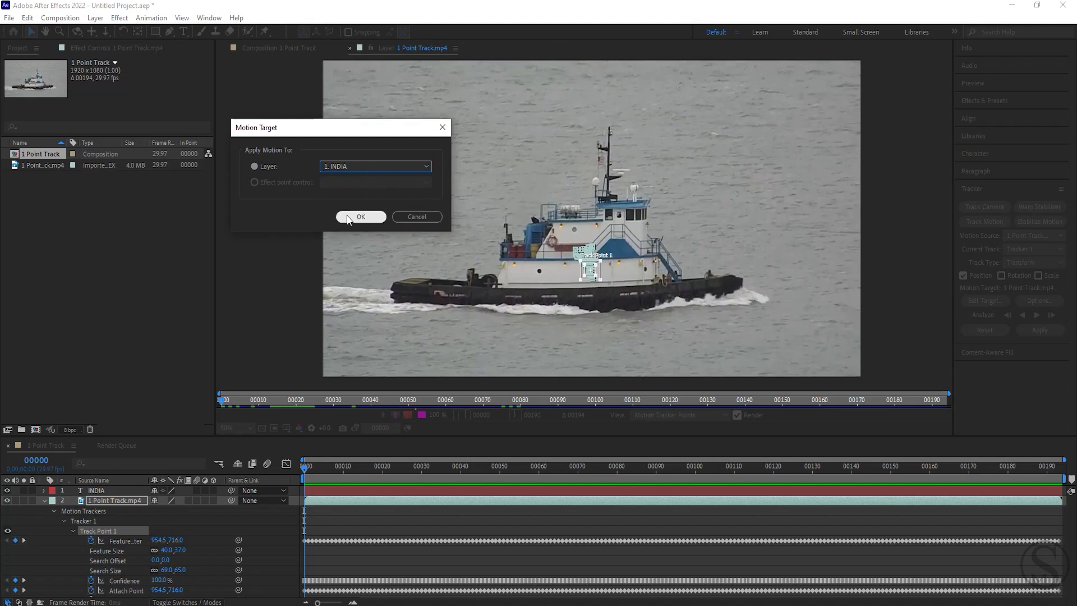
click(352, 216)
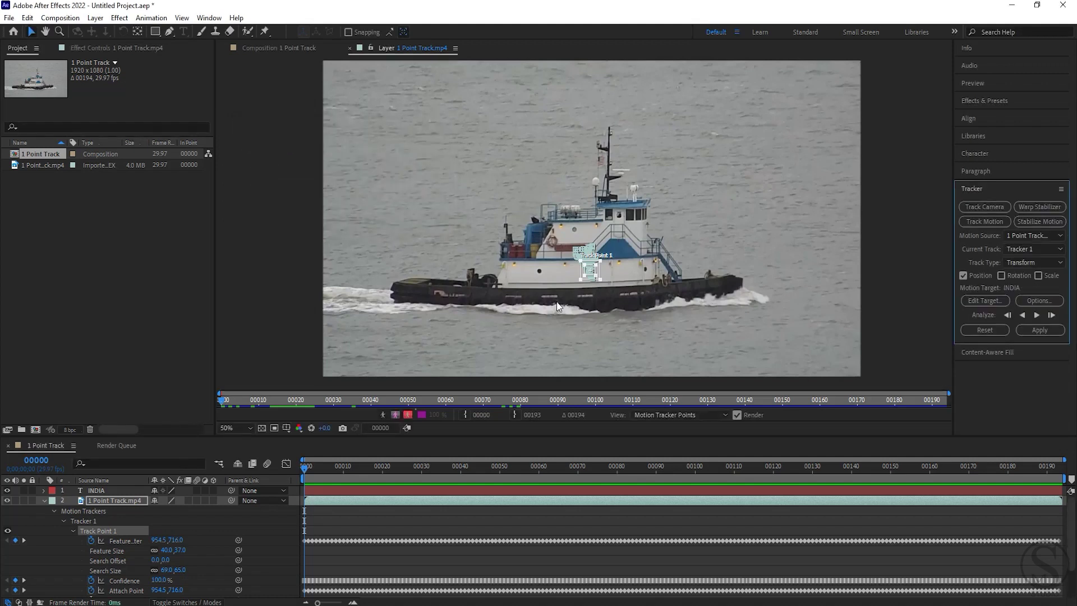
- Apply the motion track to the INDIA layer in both X and Y dimensions
click(1040, 331)
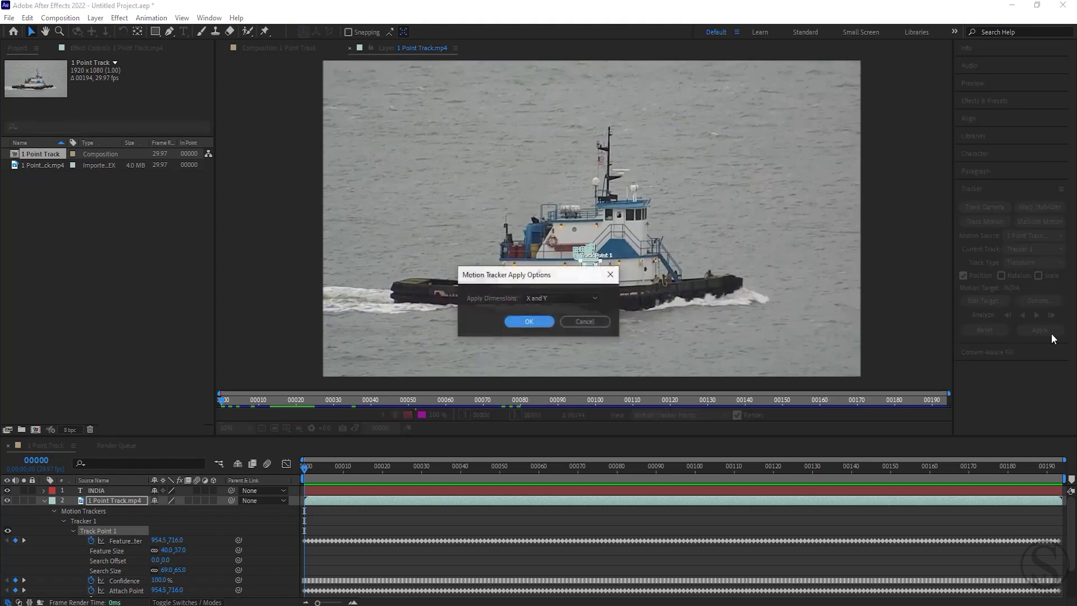
drag(516, 273, 301, 165)
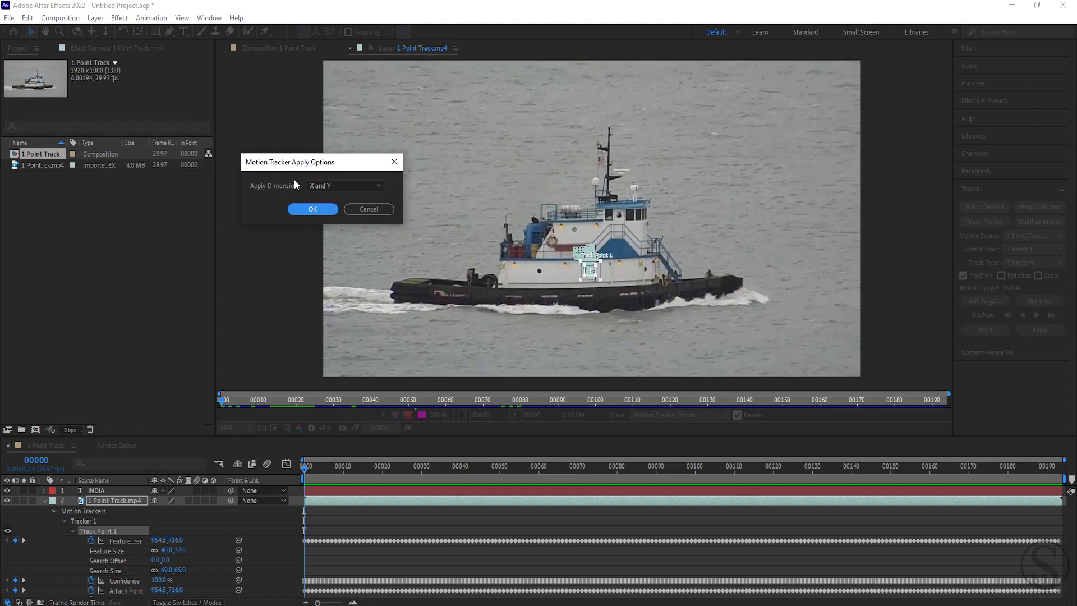
click(359, 185)
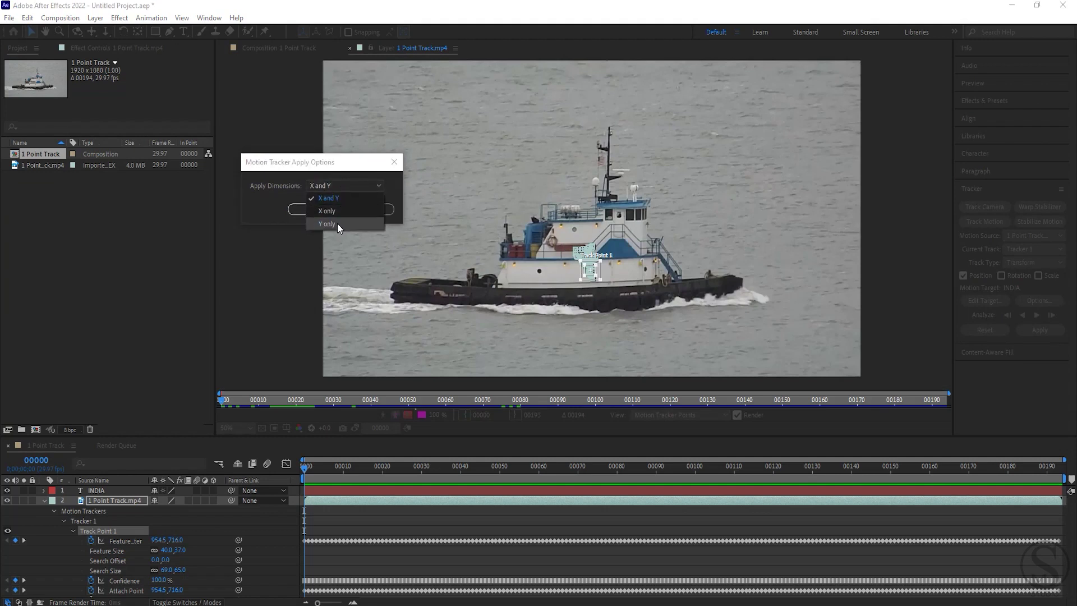
click(342, 199)
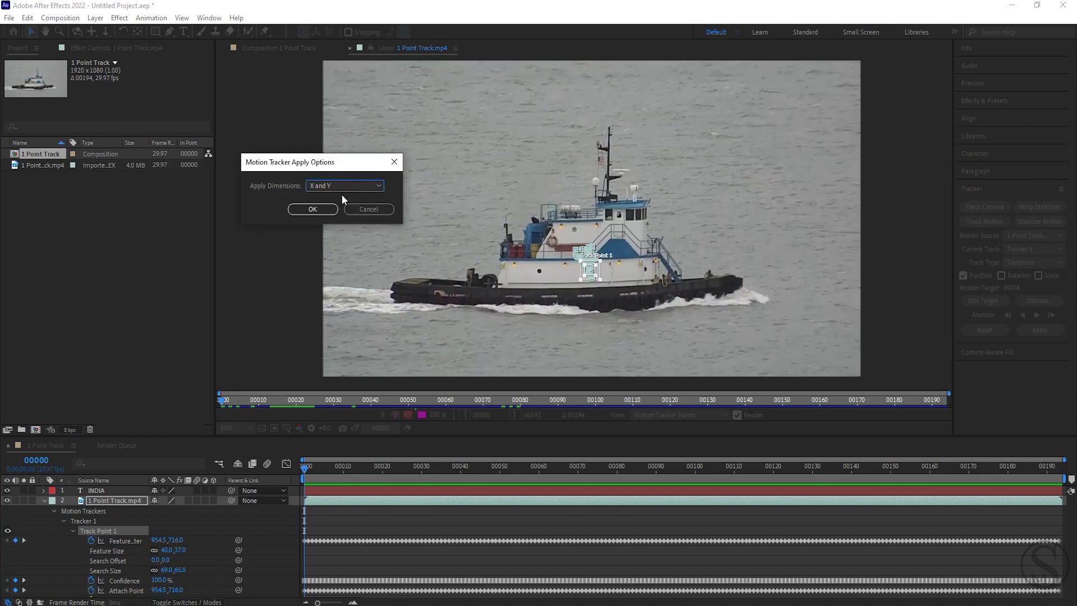
click(322, 211)
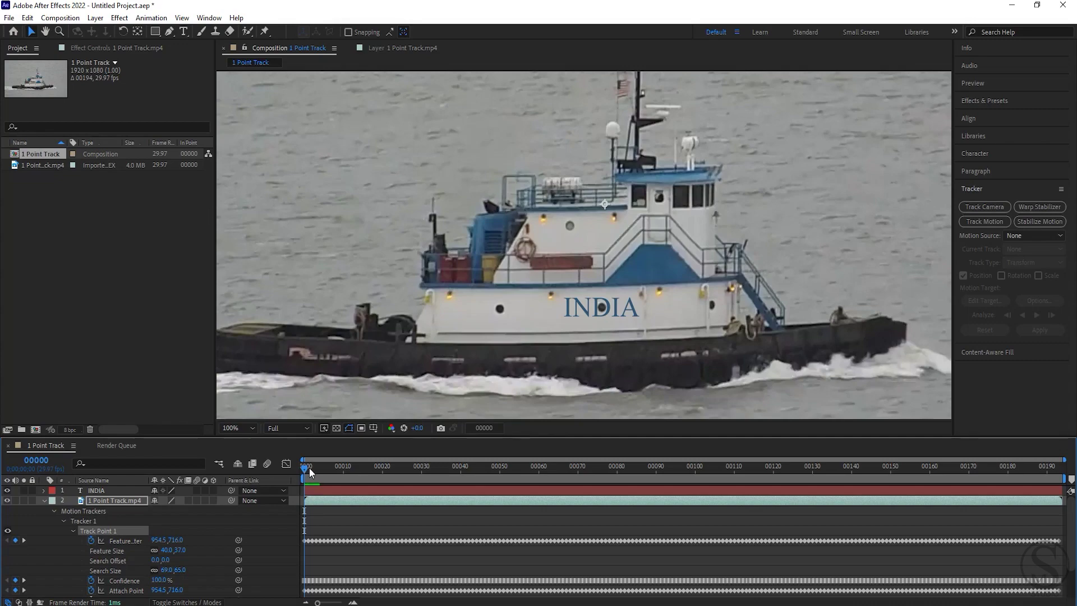
- Scrub through the clip to confirm INDIA follows the hull, then return to frame 1
drag(304, 469, 643, 487)
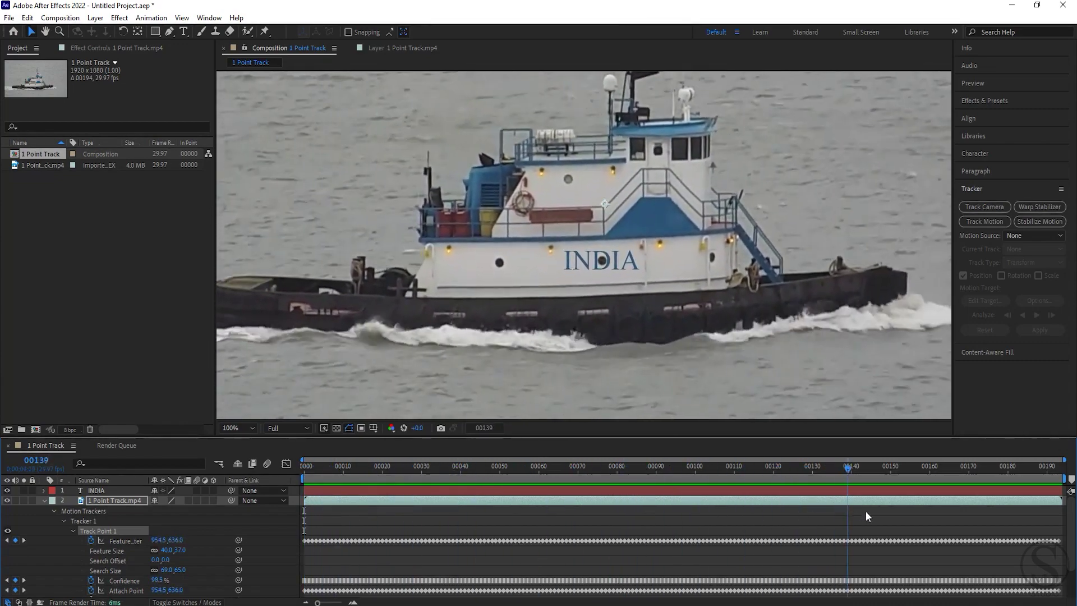
drag(644, 492, 989, 527)
key(Home)
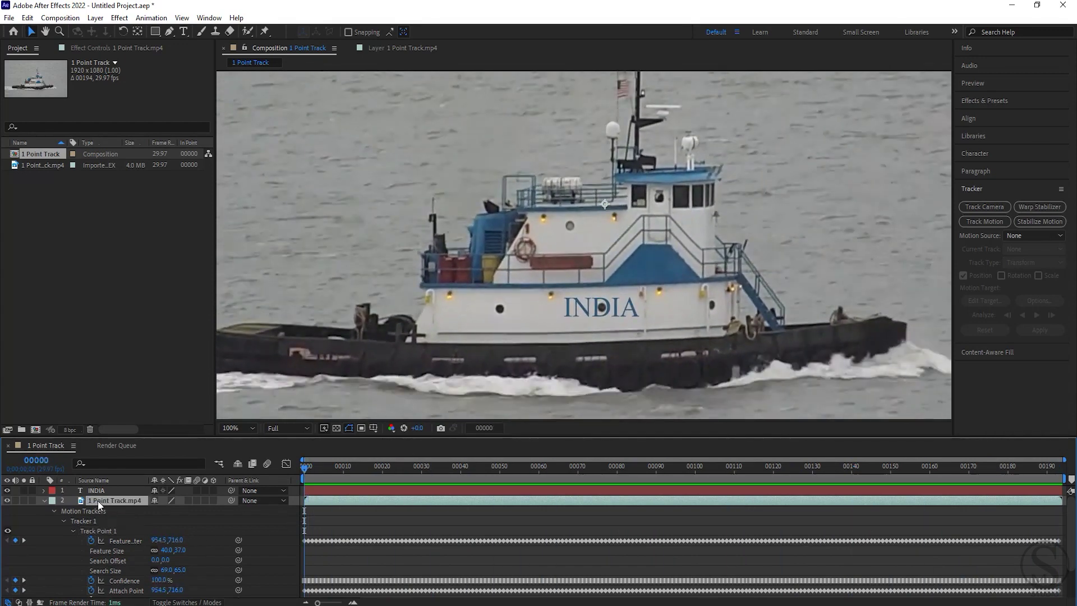
- Show the footage layer's rotation, test a 6° tilt, and undo it back to 0°
key(ctrl+d)
key(r)
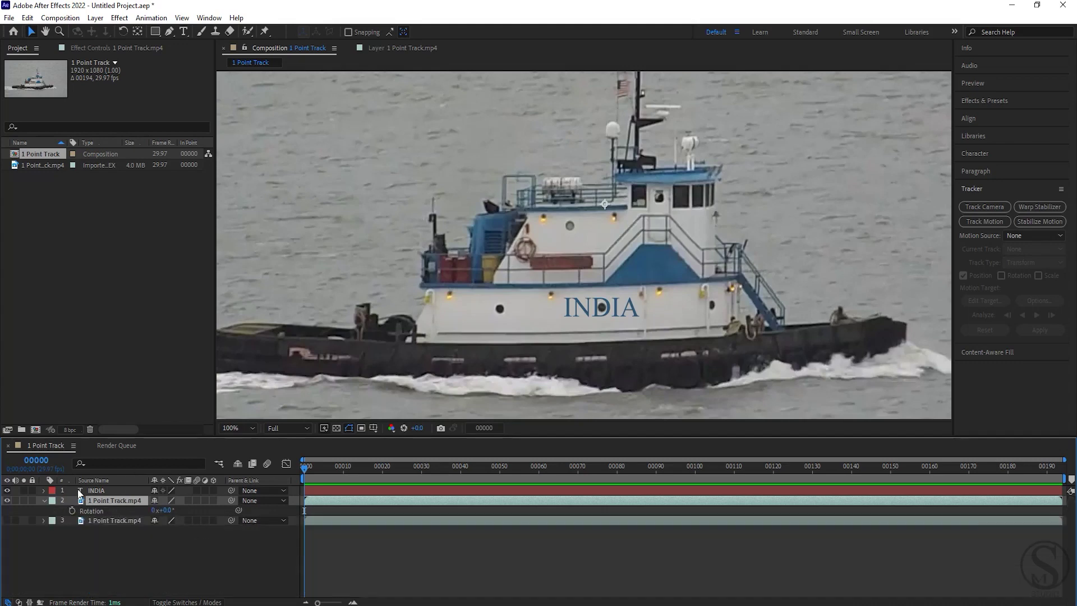
drag(175, 509, 174, 513)
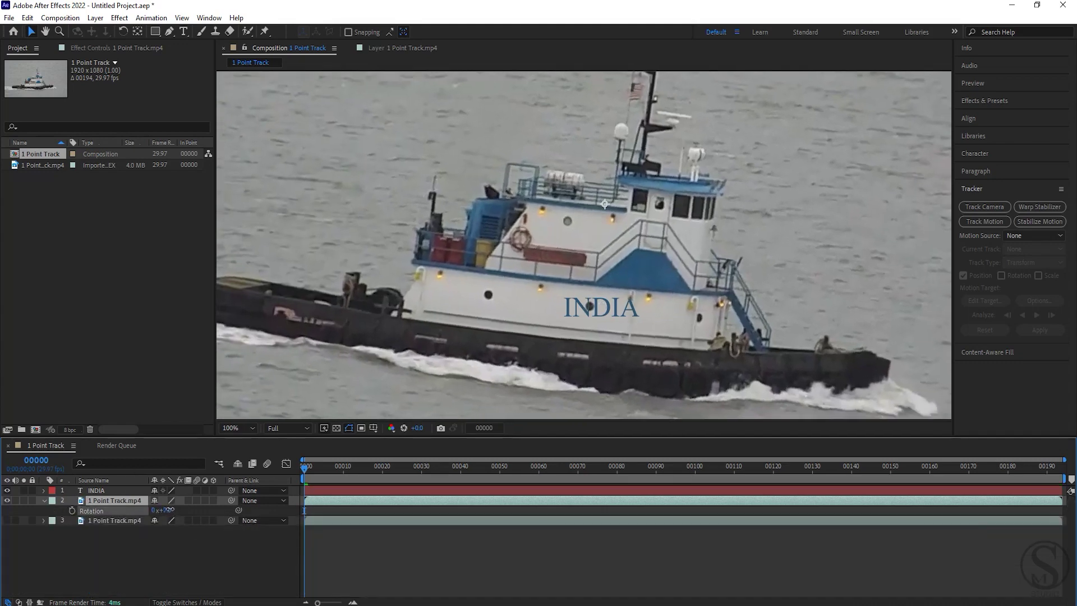
key(ctrl+z)
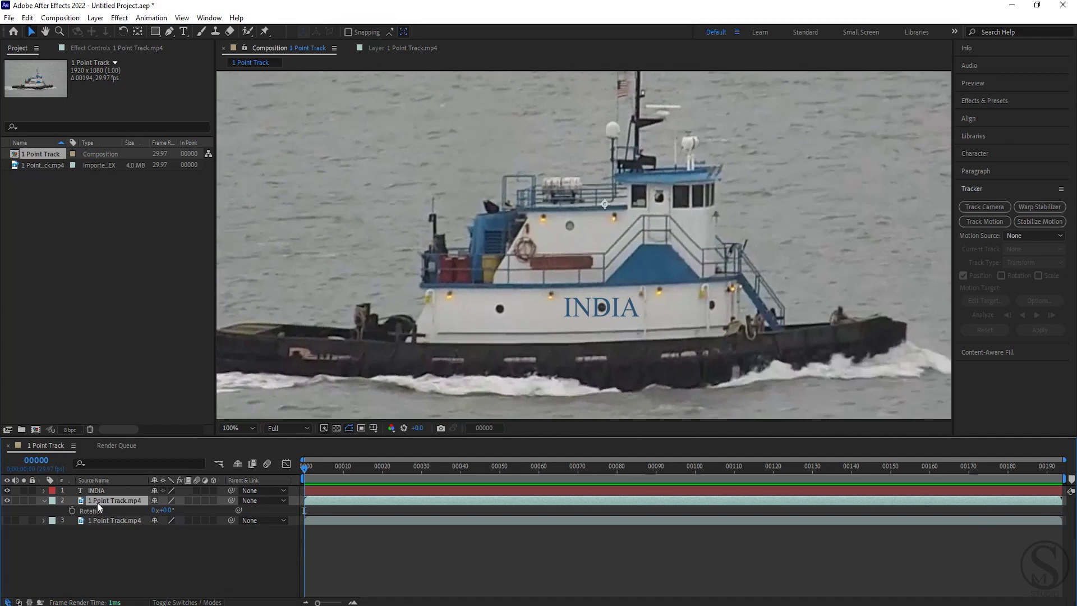
- Rotate the INDIA text to about -1° to match the hull and preview a few frames
click(100, 491)
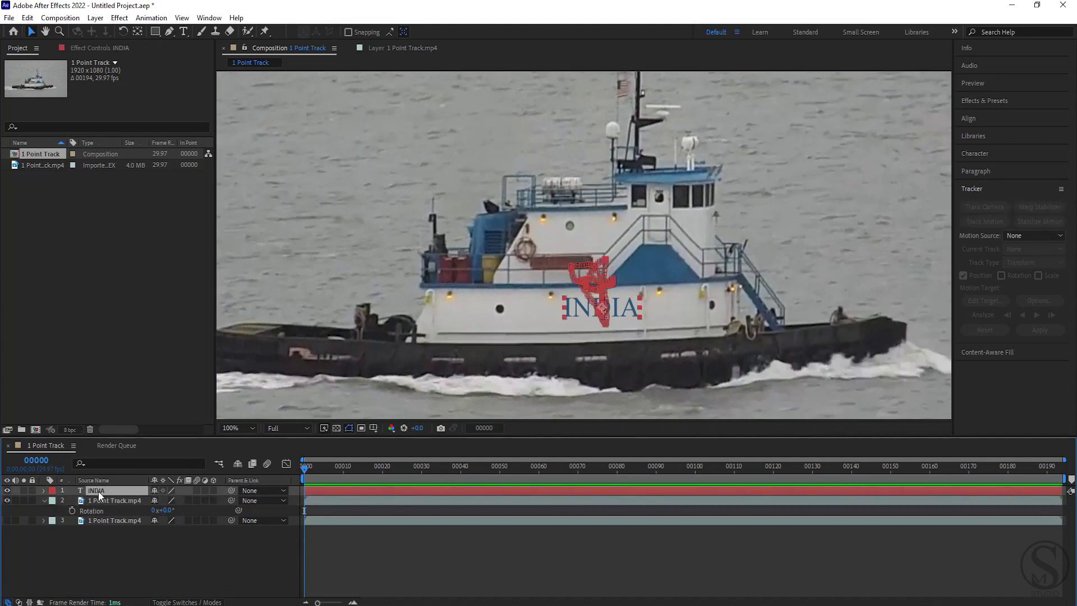
key(r)
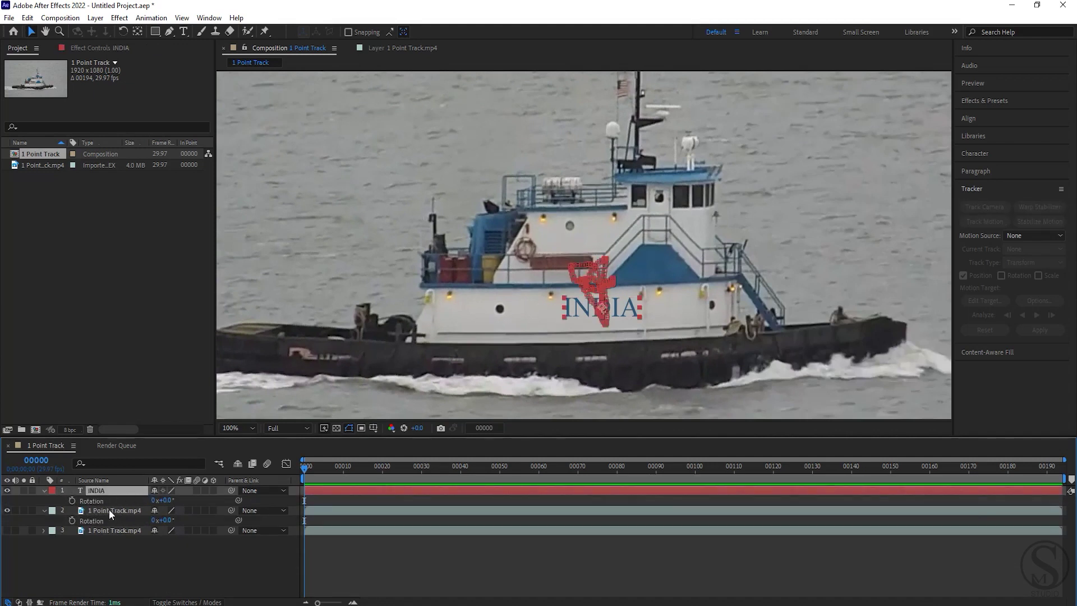
click(44, 510)
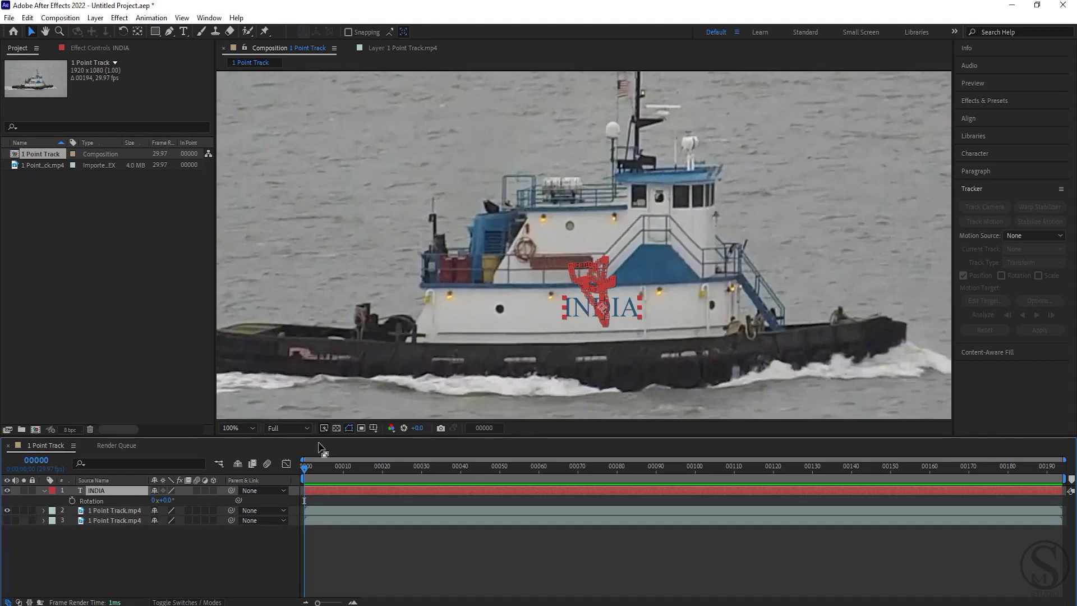
drag(162, 500, 167, 500)
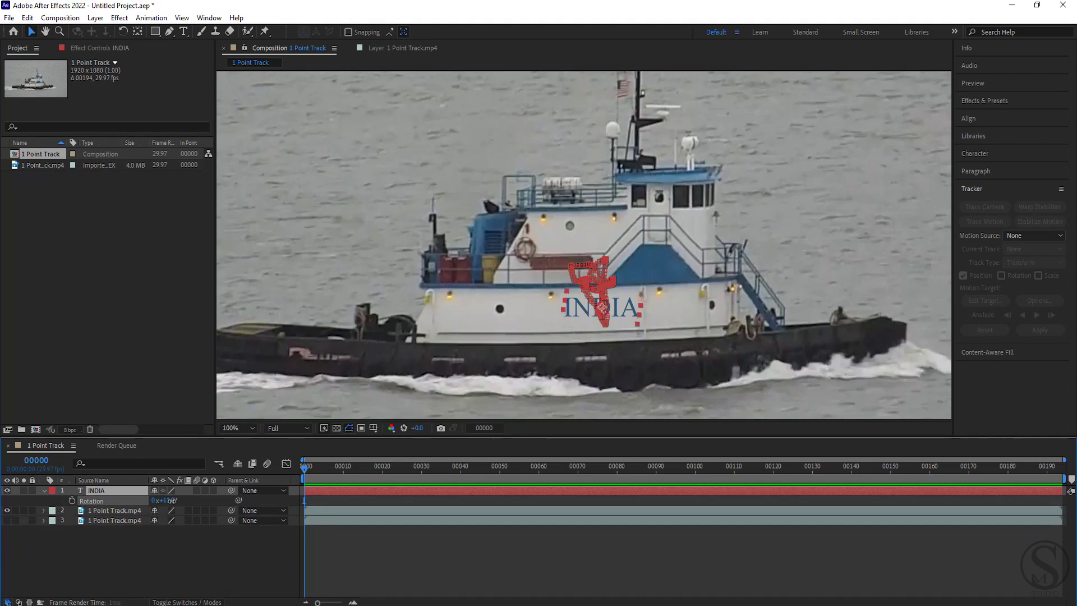
scroll(639, 334, up, 1)
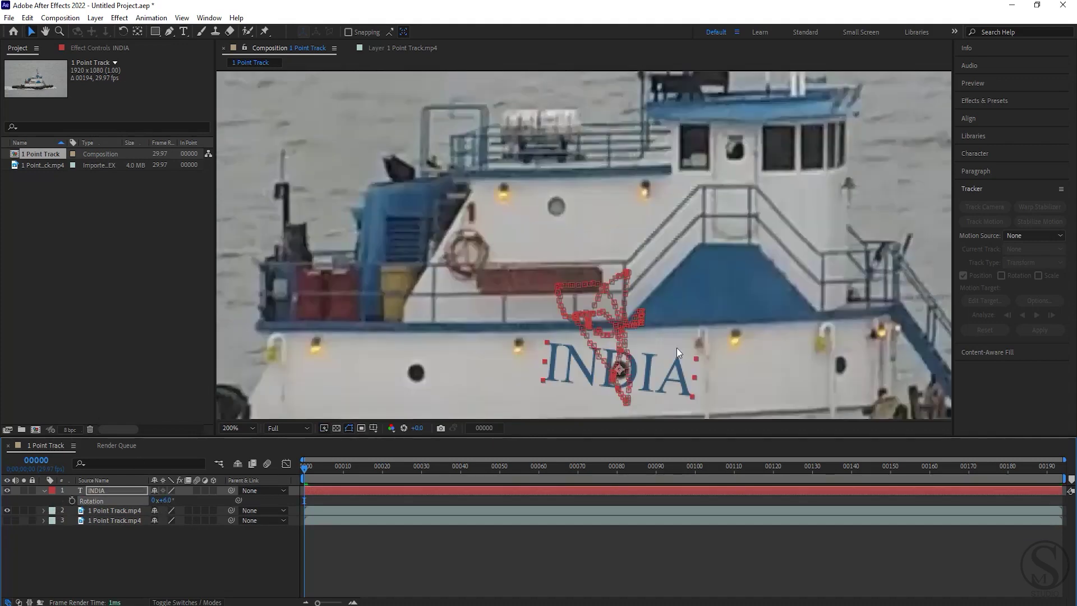
scroll(662, 339, up, 1)
drag(166, 500, 161, 499)
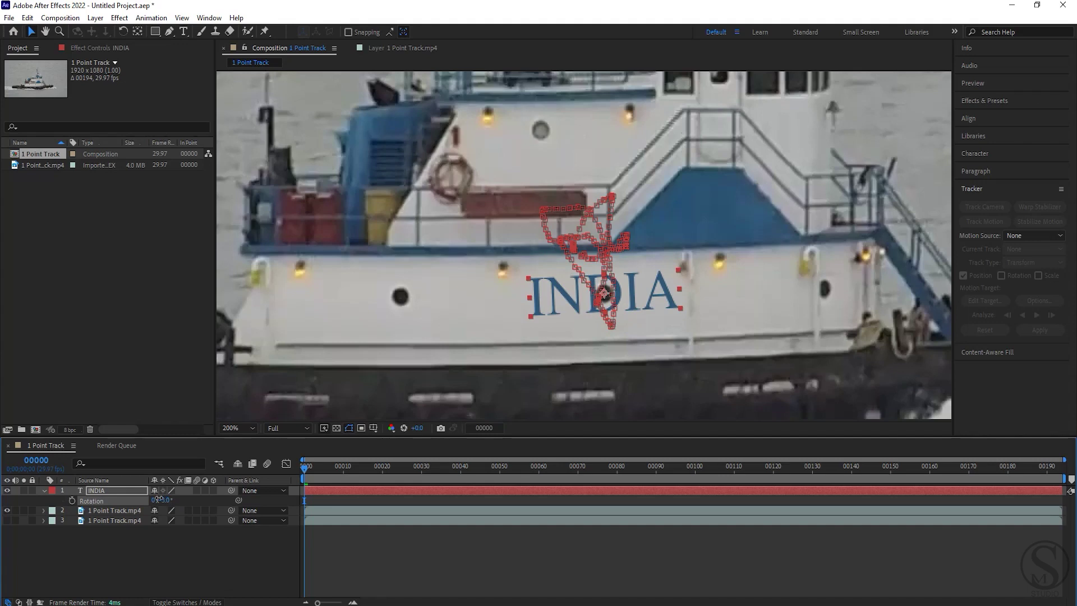
drag(160, 499, 160, 499)
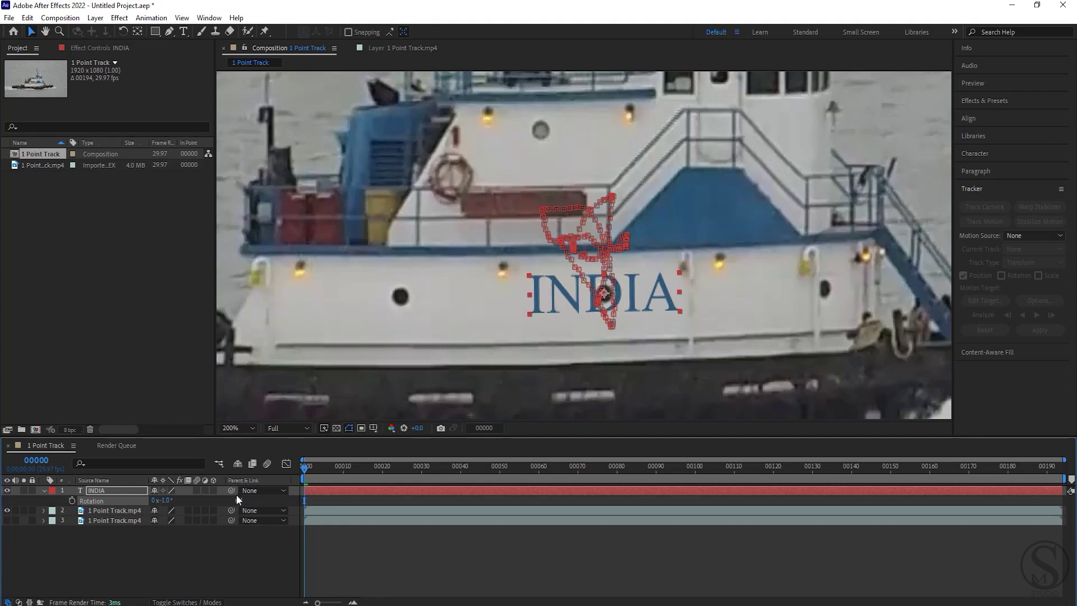
drag(315, 466, 301, 472)
scroll(644, 310, down, 2)
click(106, 490)
- Reduce the INDIA text's scale from 133% to 117%
key(s)
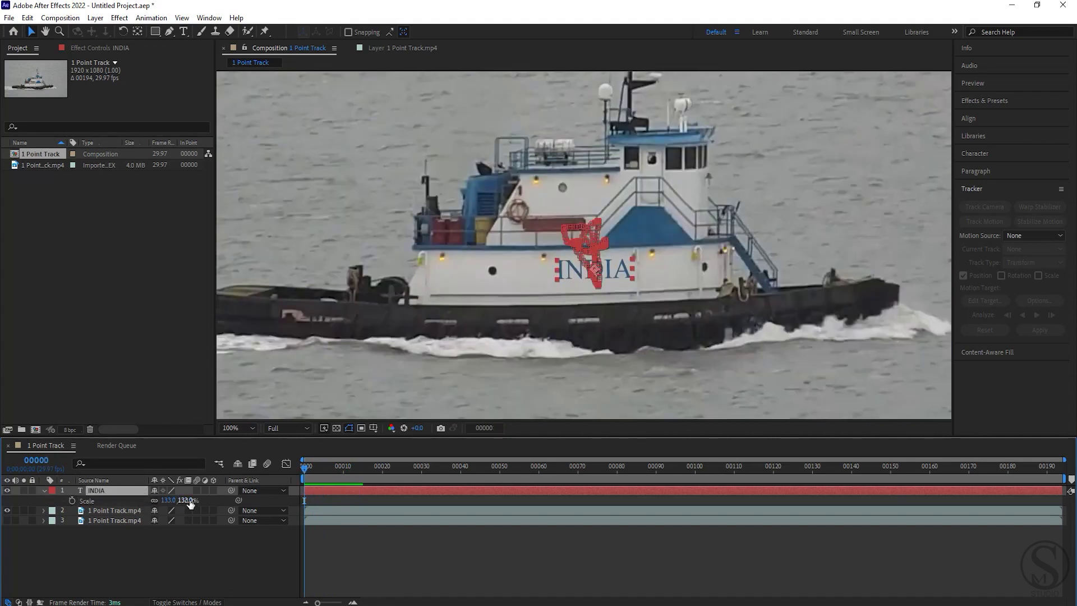
drag(185, 500, 182, 501)
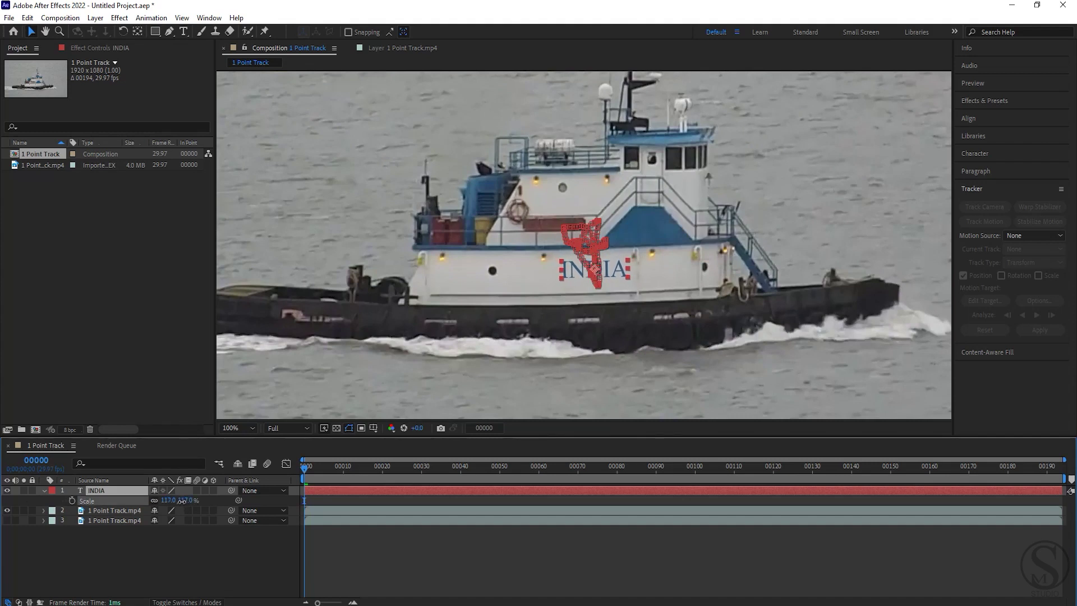
click(242, 551)
click(103, 489)
click(44, 491)
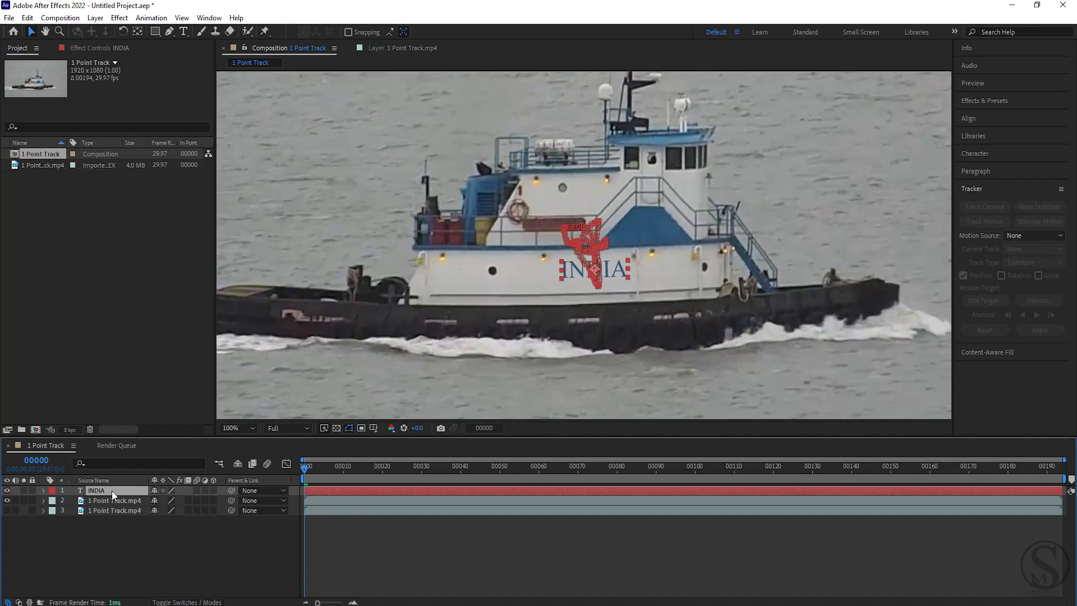
- Set the INDIA layer's opacity to 60% and preview the composition playback
key(t)
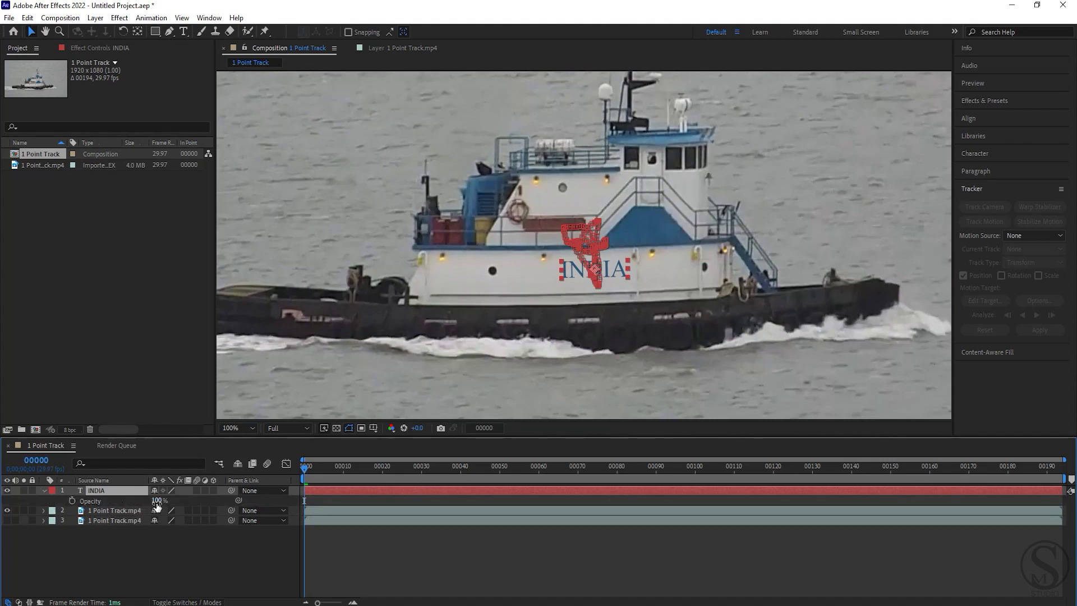
drag(155, 502, 132, 508)
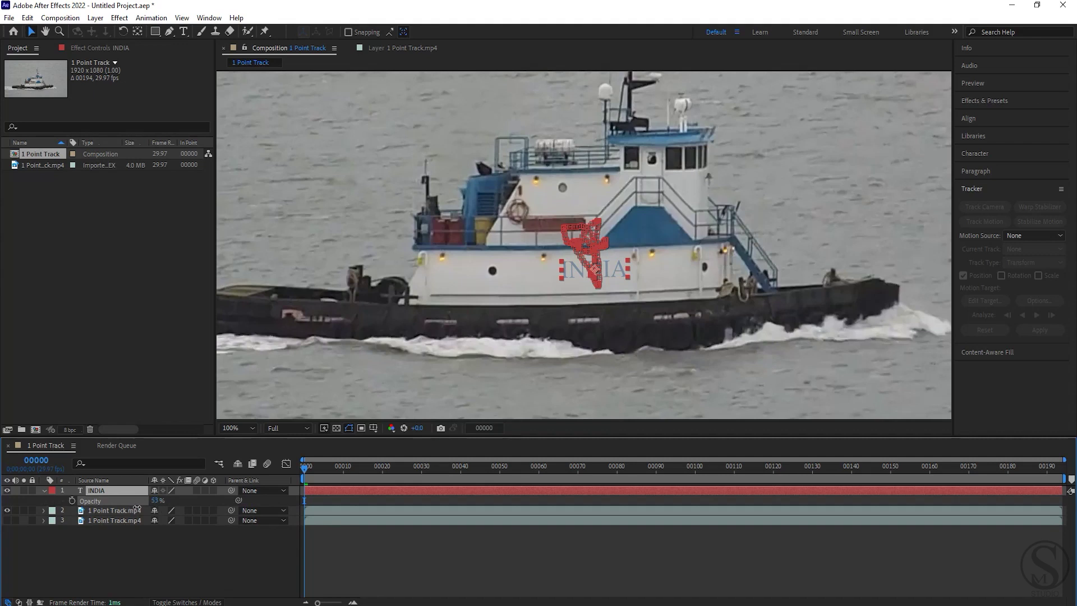
click(155, 501)
text(60)
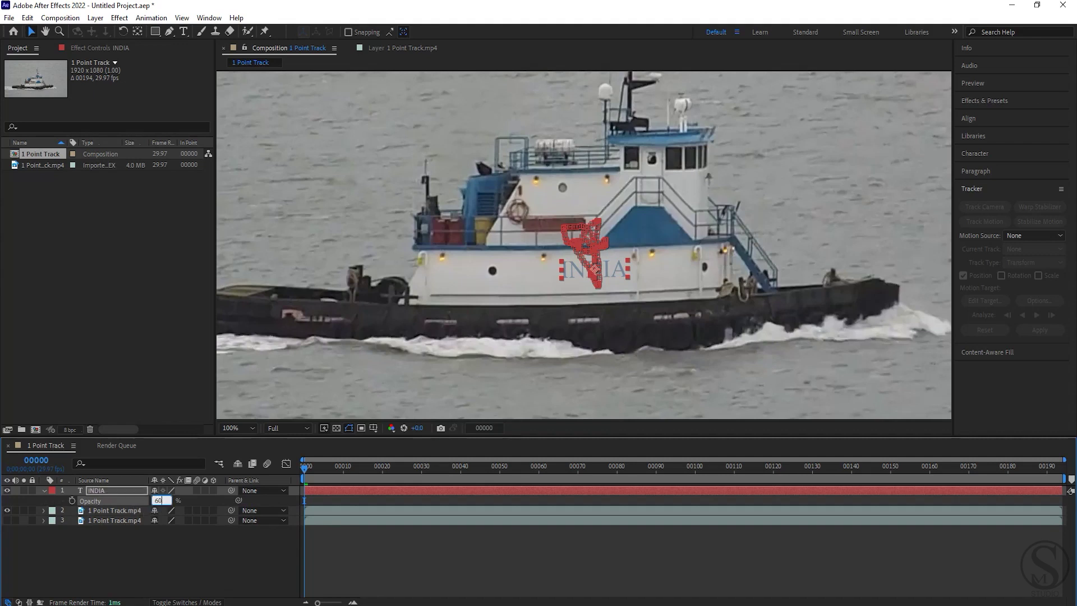
click(134, 555)
scroll(618, 306, down, 2)
key(space)
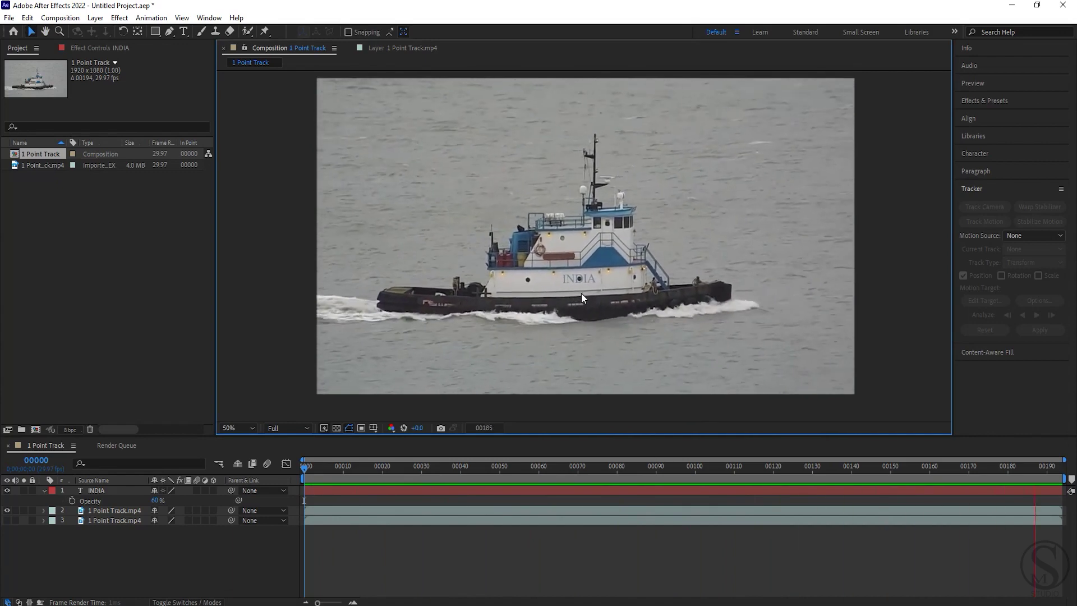
key(space)
- At frame 42, select INDIA, zoom the viewer in on the hull, and collapse its properties
click(96, 491)
scroll(579, 252, up, 2)
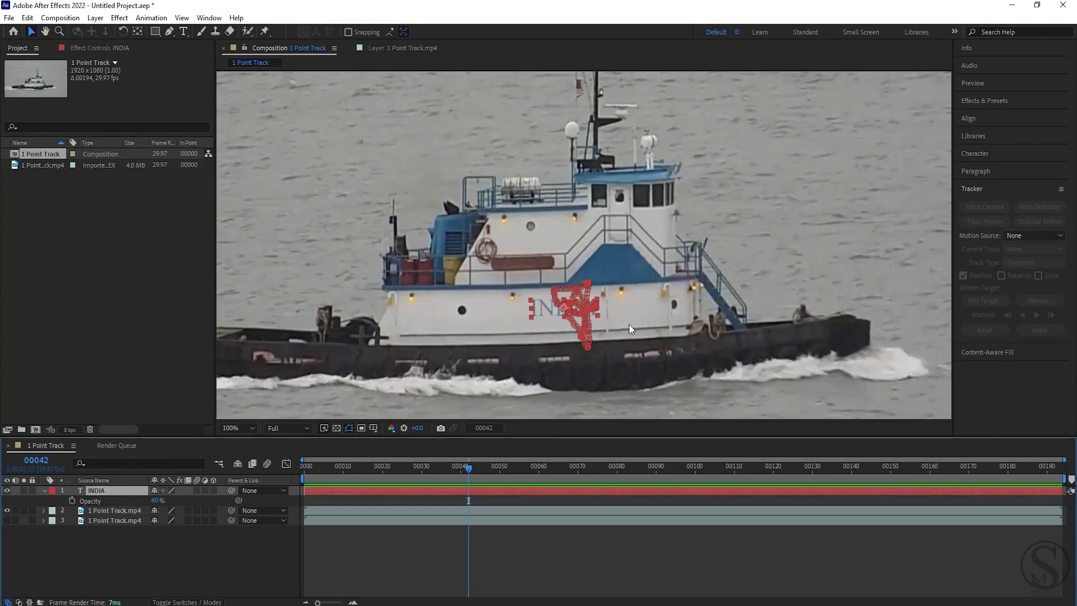
key(period)
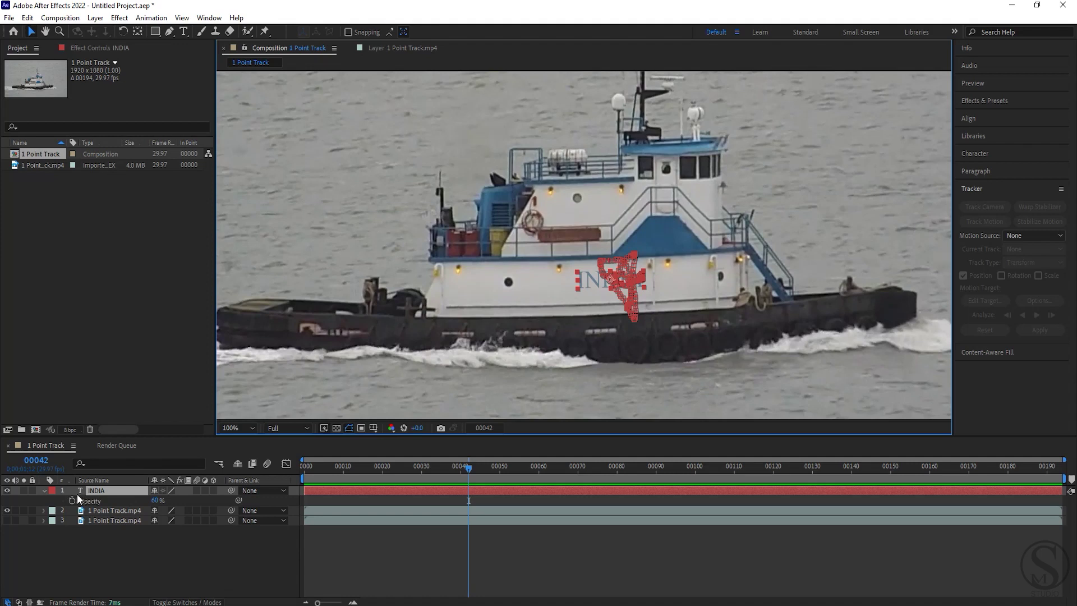
click(45, 491)
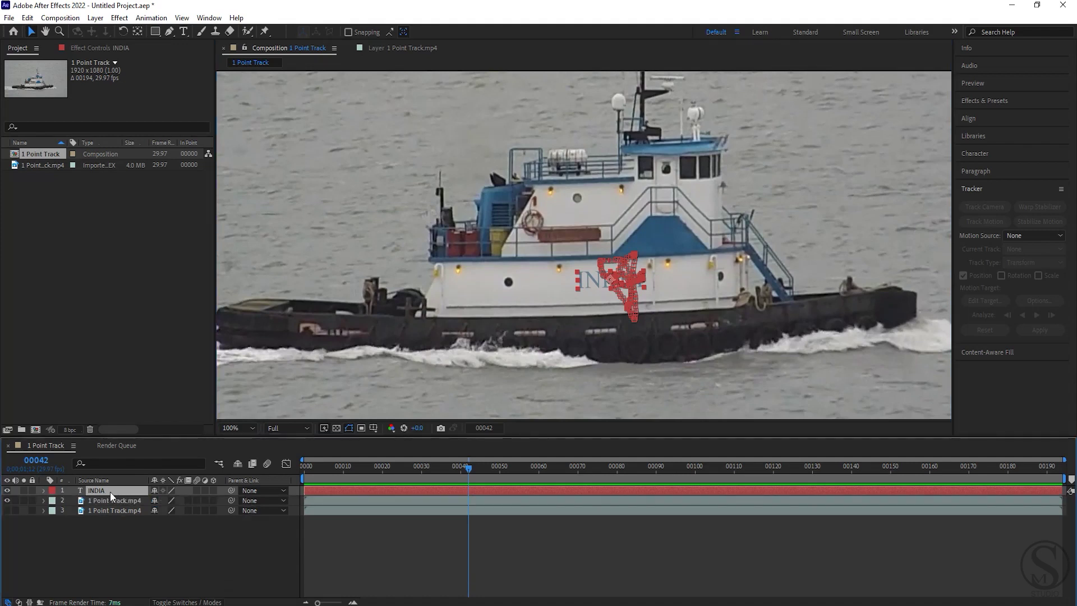
- Move the INDIA anchor point to about 201.2, -14.0 and scrub to check the tracking
key(a)
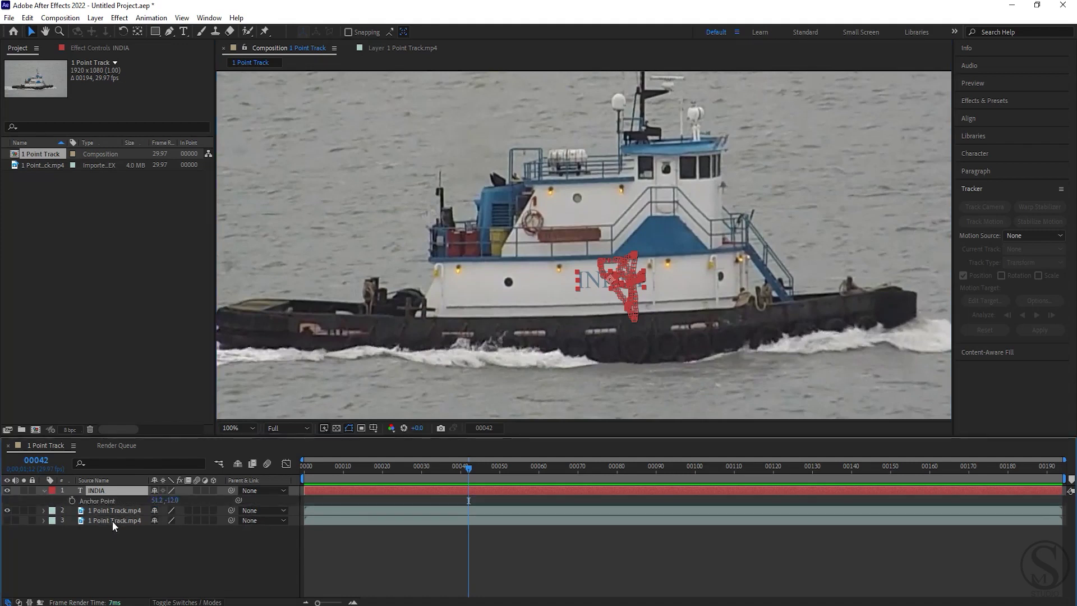
drag(172, 500, 174, 499)
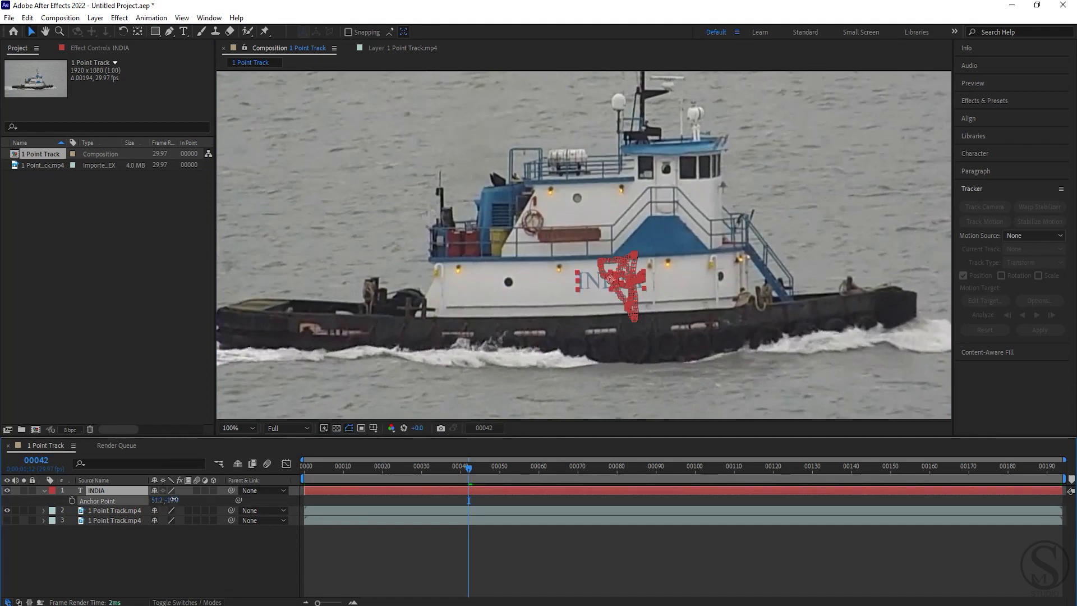
drag(174, 500, 219, 504)
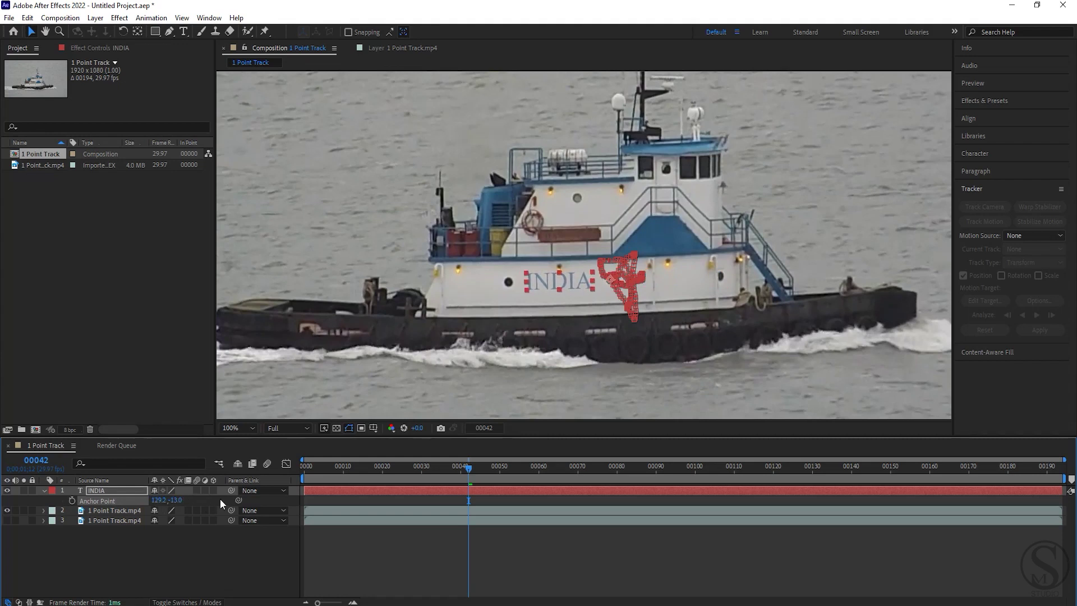
drag(177, 502, 201, 501)
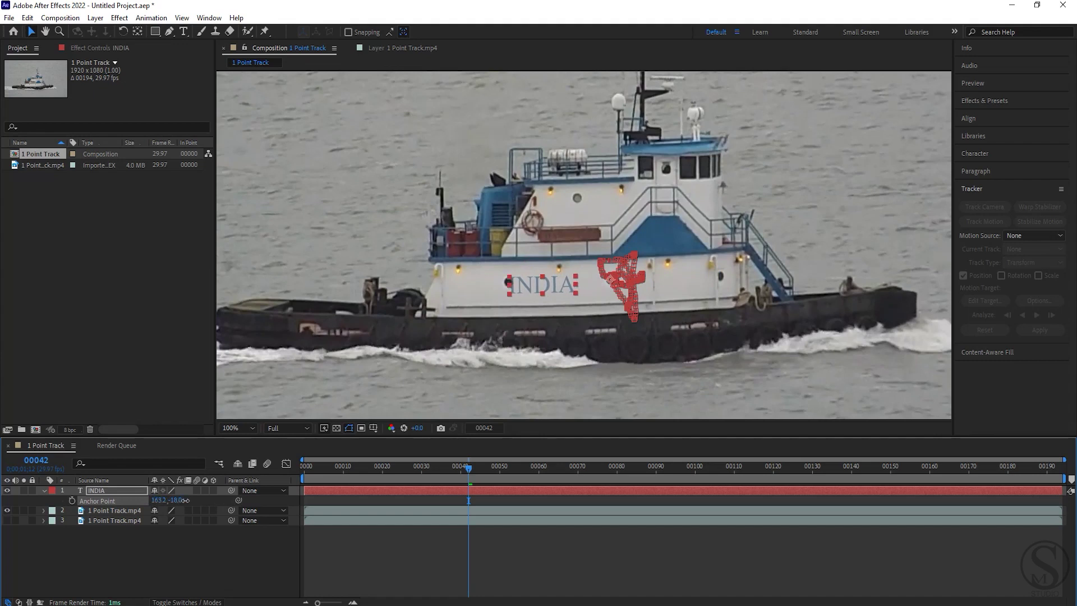
drag(176, 500, 180, 500)
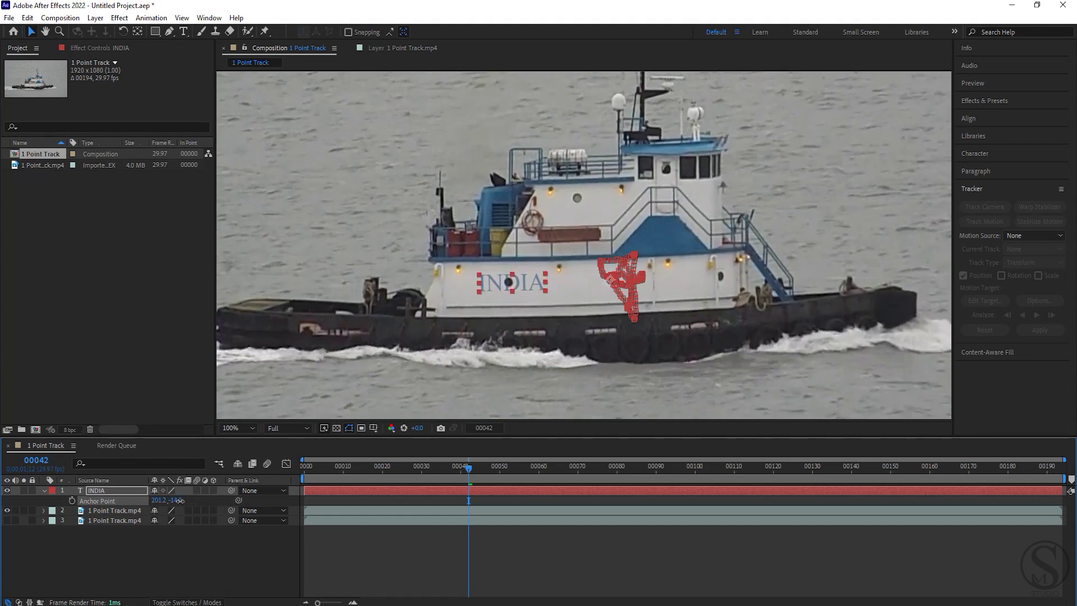
mouse_move(469, 474)
mouse_down()
mouse_move(987, 514)
mouse_move(546, 467)
mouse_move(636, 467)
mouse_up()
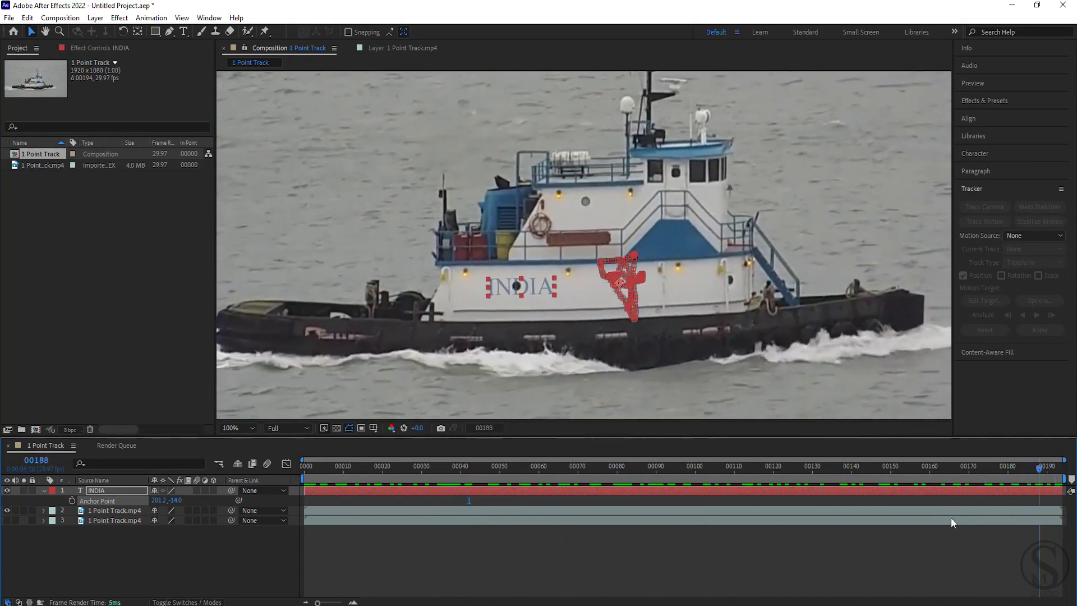
key(Home)
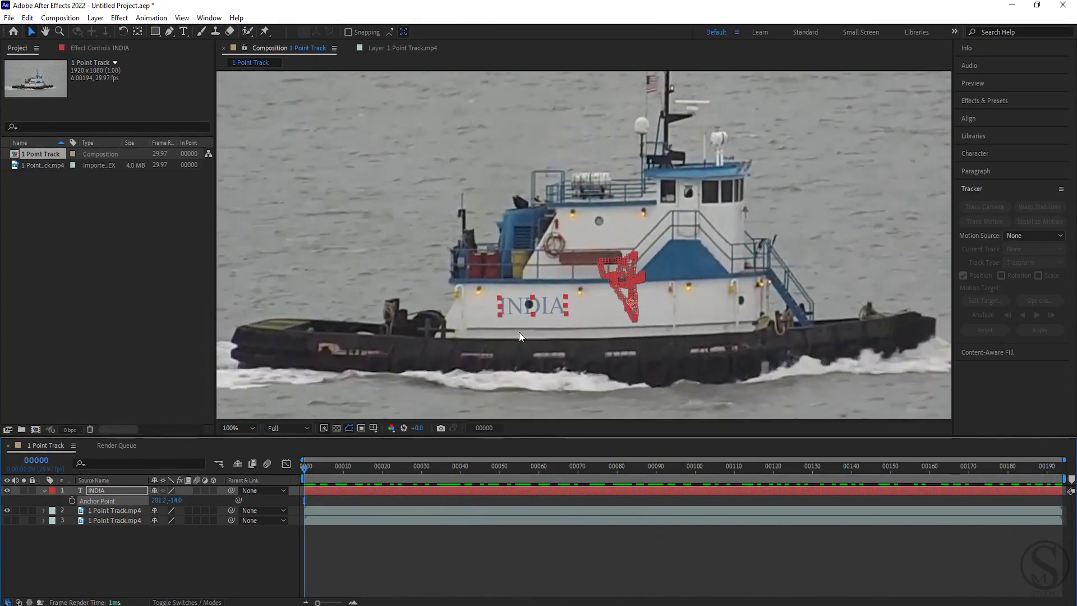
- Shift the INDIA text right to anchor point 51.2, -13.0 and preview it from the start
key(space)
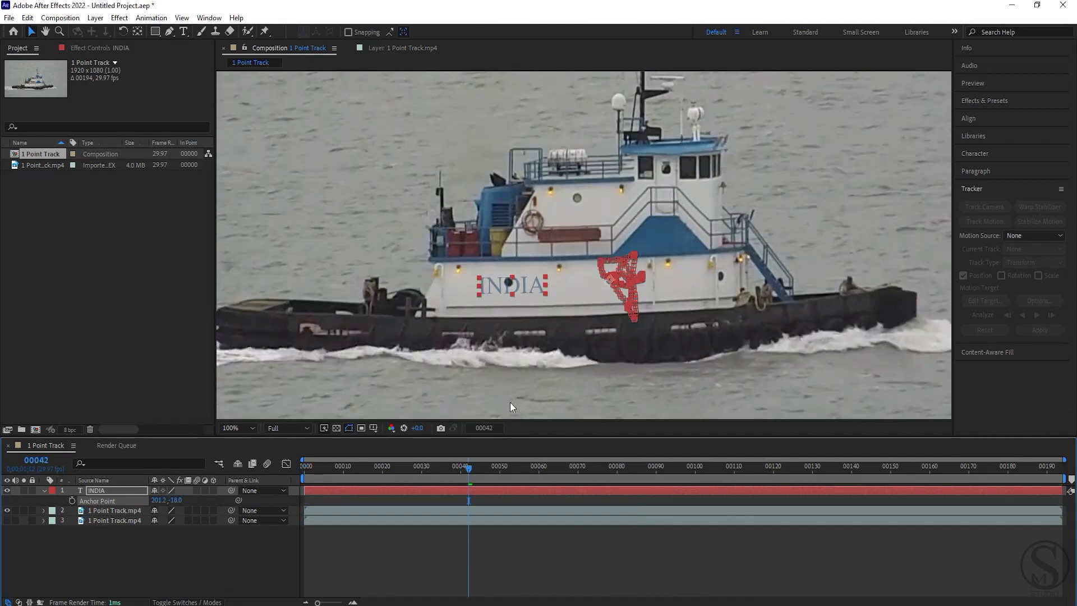
drag(512, 402, 621, 342)
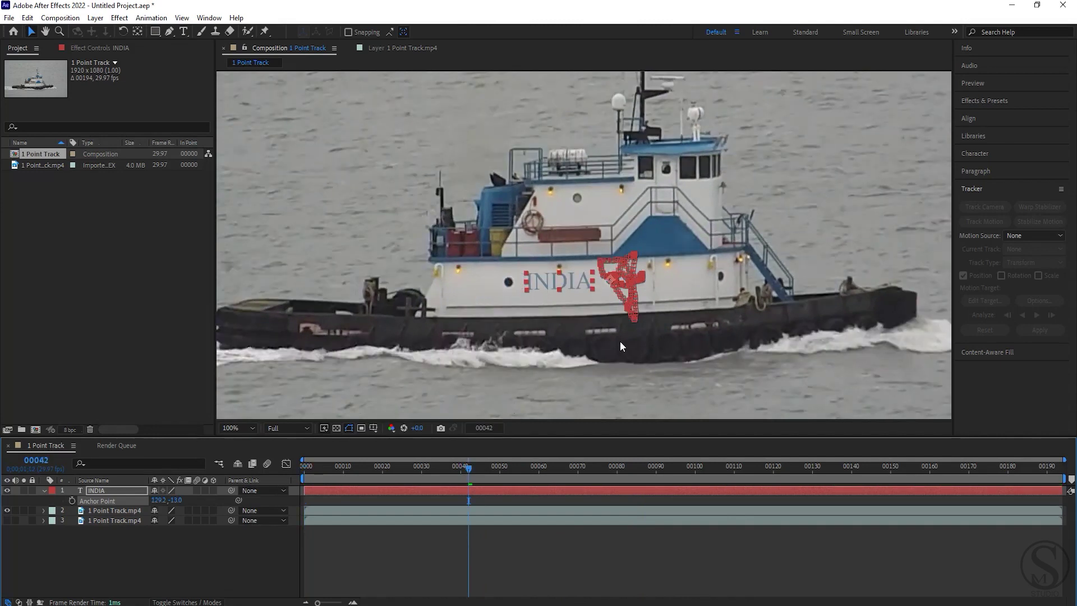
drag(463, 470, 265, 481)
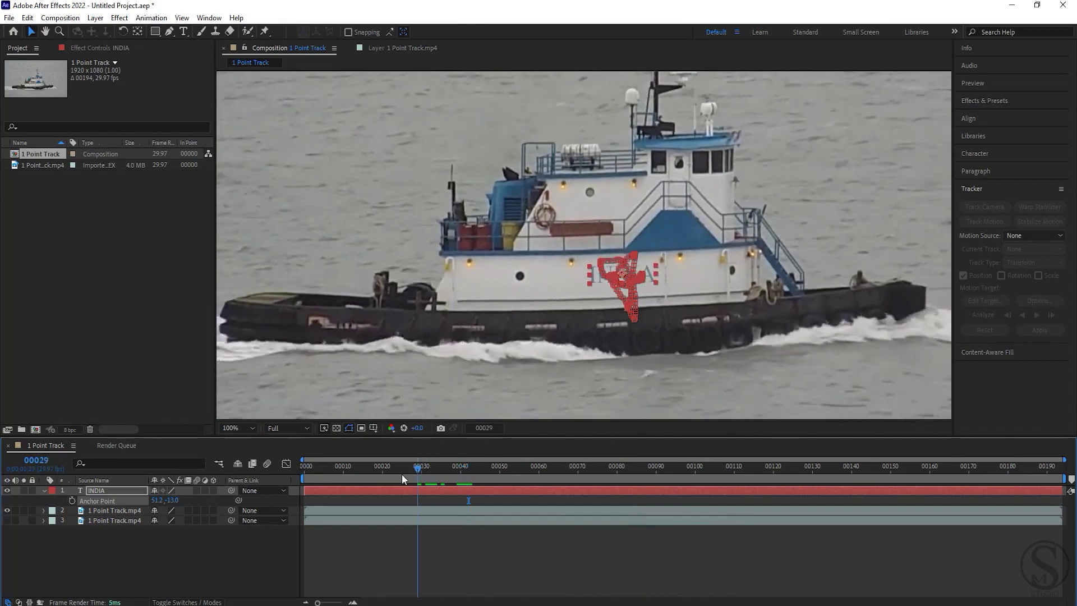
key(space)
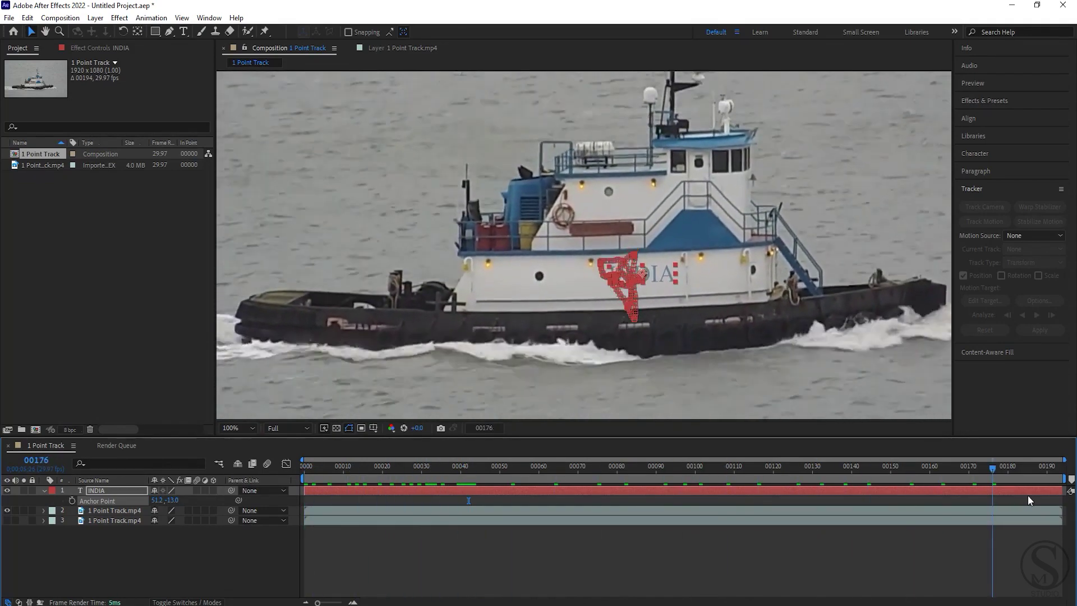
key(space)
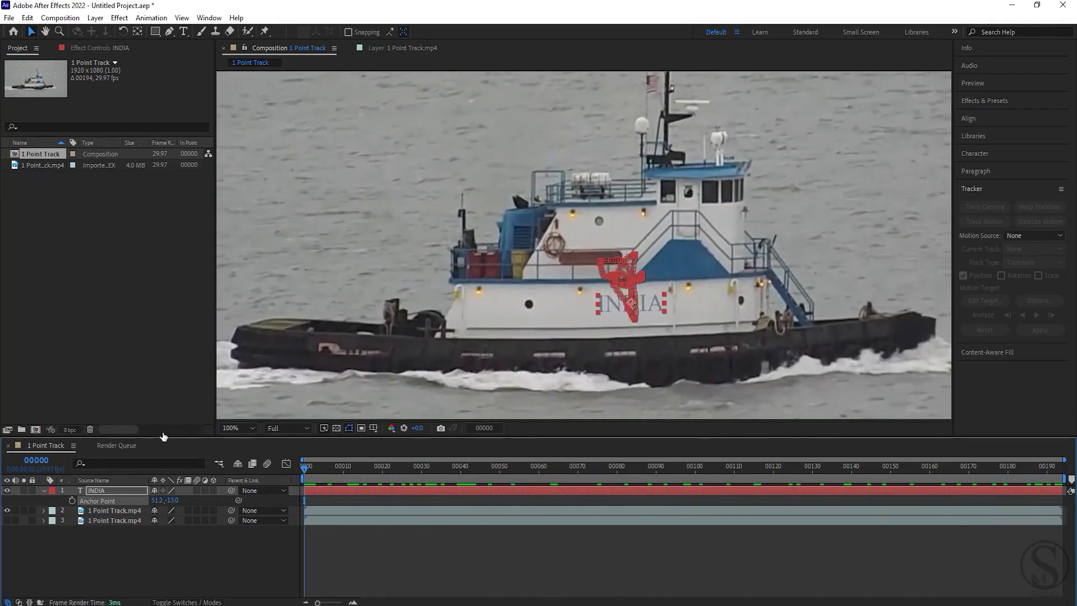
- Check INDIA's tracked Position keyframes, collapse its properties, and fit the whole frame in the viewer
key(p)
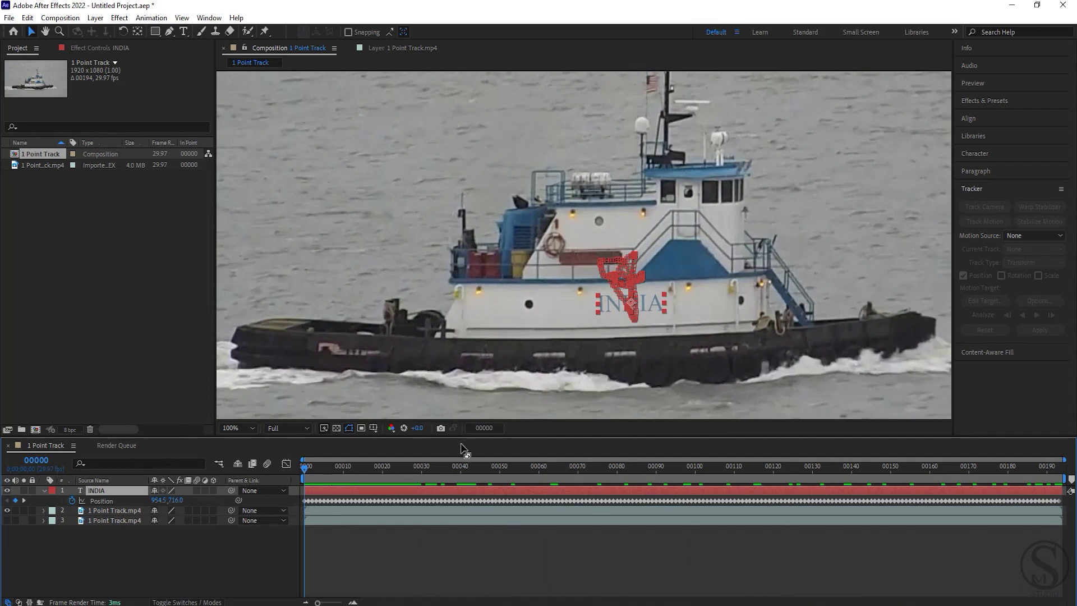
key(a)
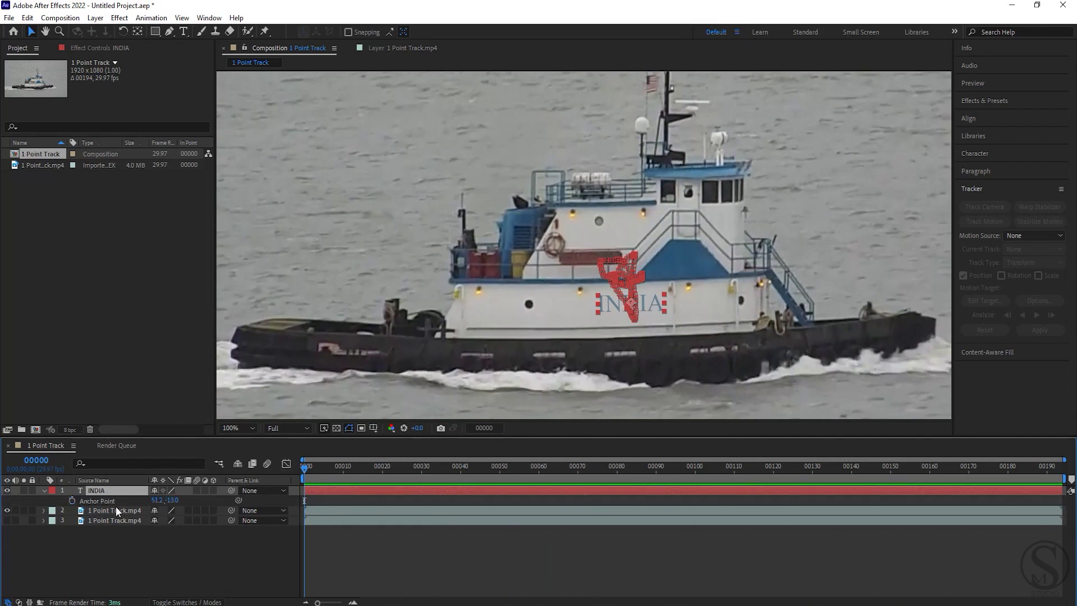
key(a)
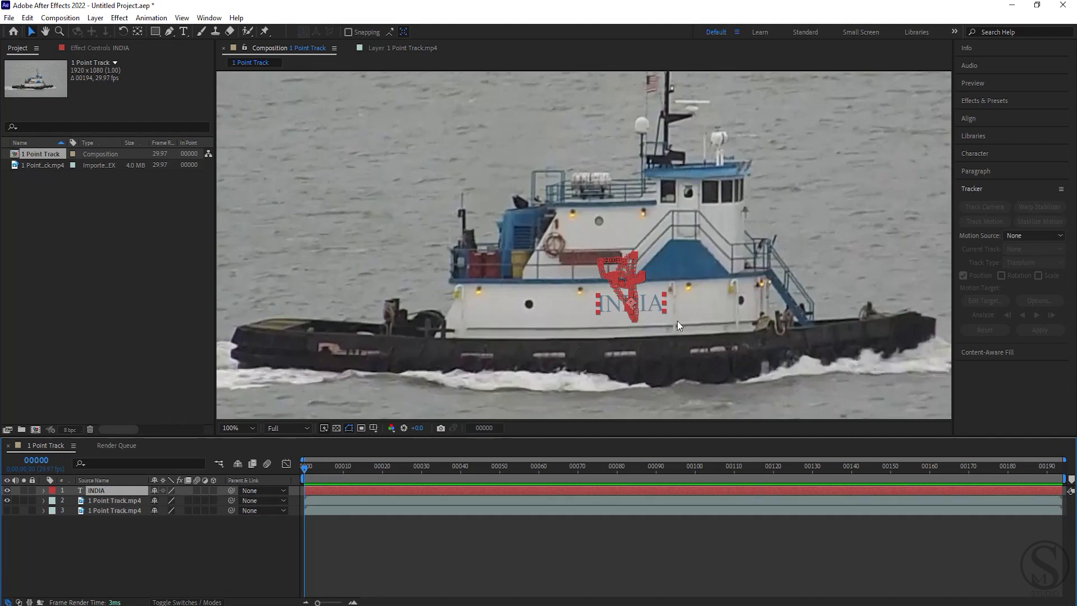
key(comma)
- Centre the full frame at 50%, play the clip through frame 175, then return to frame 0
click(187, 533)
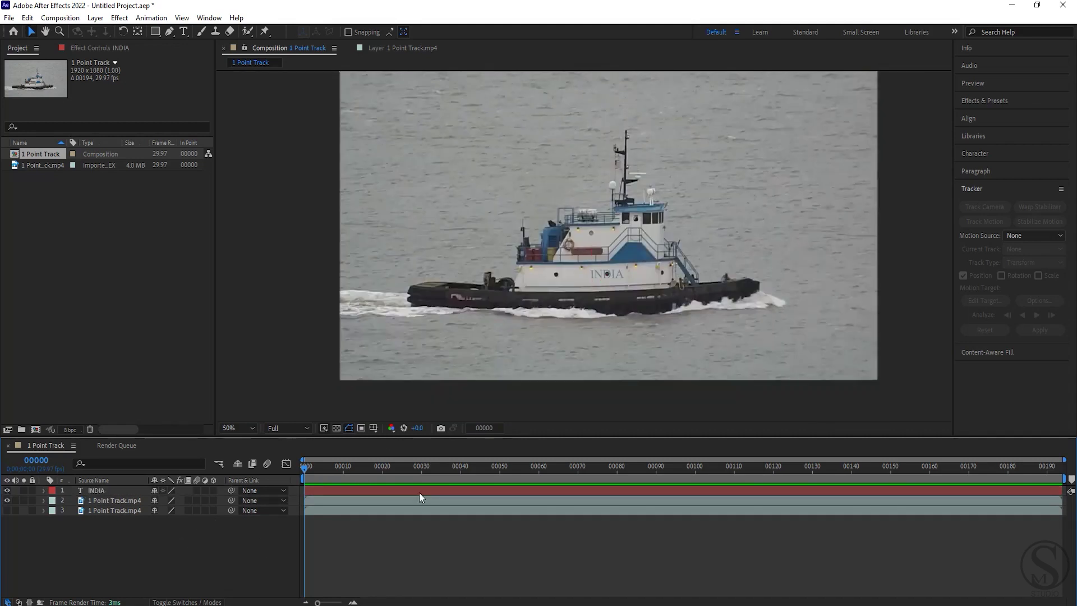
drag(731, 326, 718, 338)
key(space)
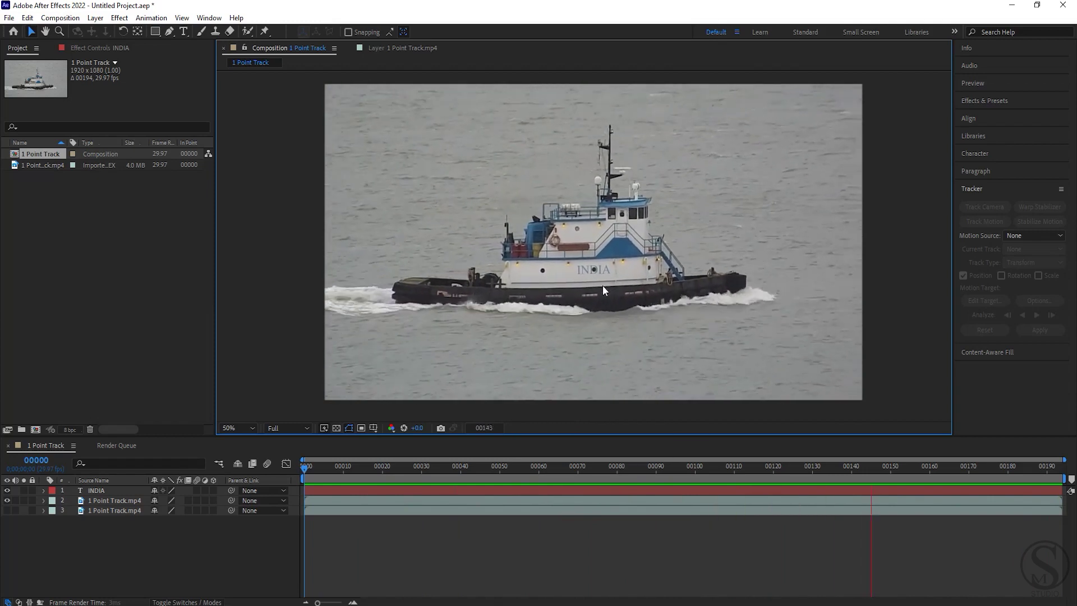
key(space)
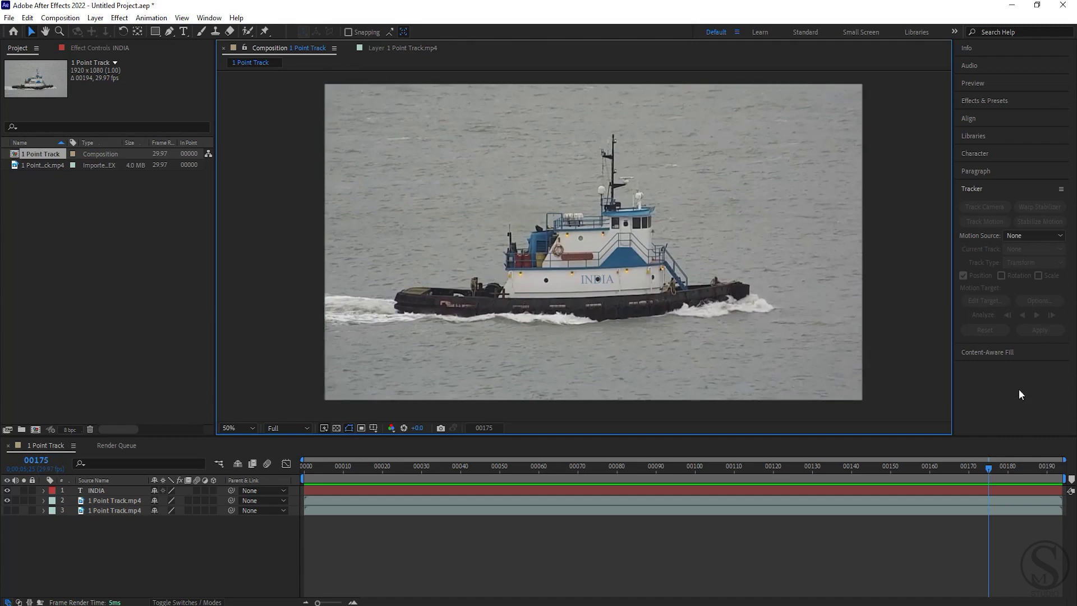
drag(989, 468, 781, 468)
key(Home)
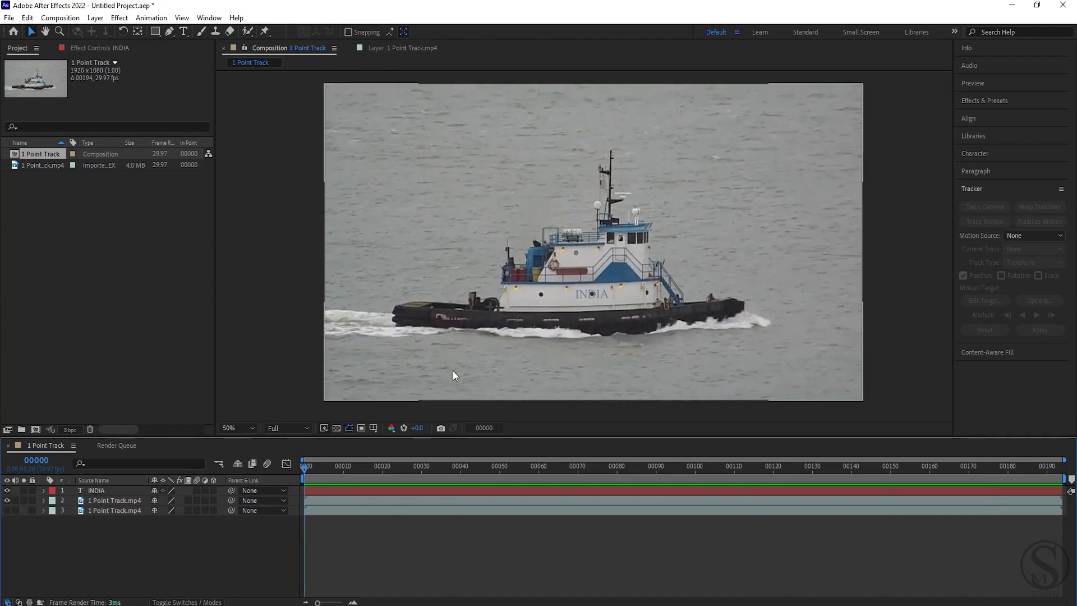